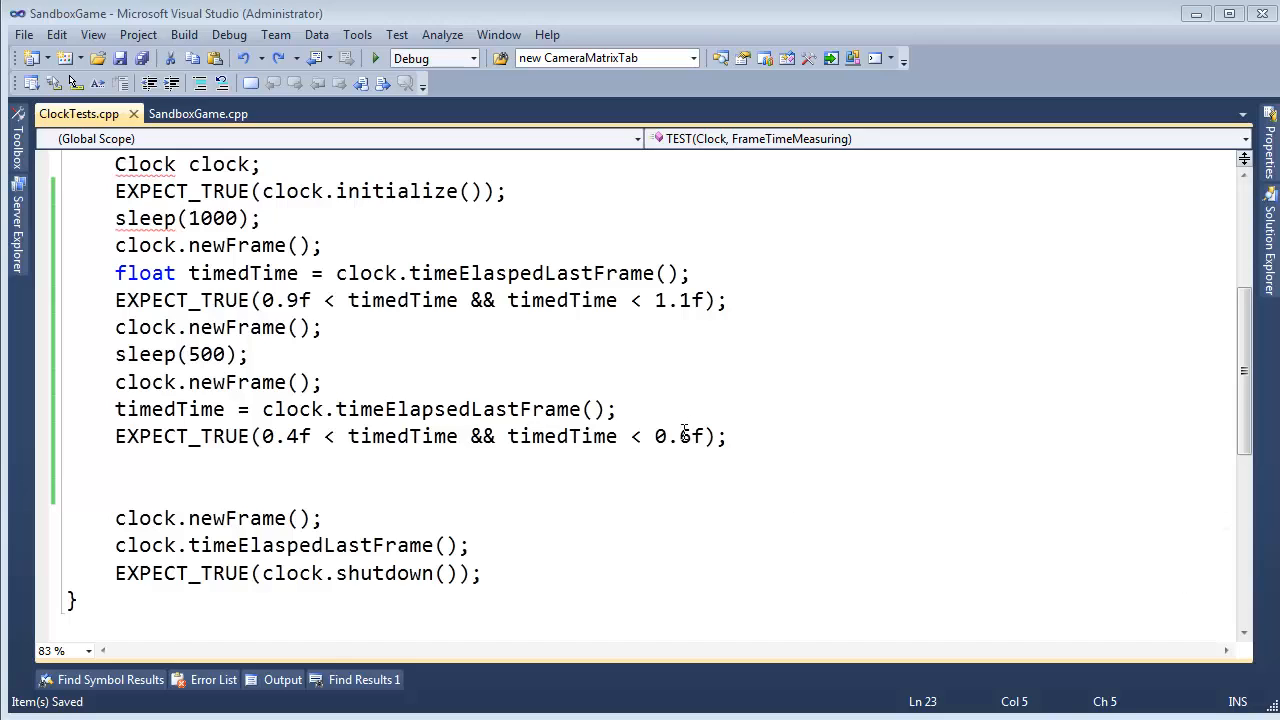
- Review the timing block up to the second 0.4f/0.6f EXPECT_TRUE assertion
drag(730, 436, 46, 385)
click(506, 362)
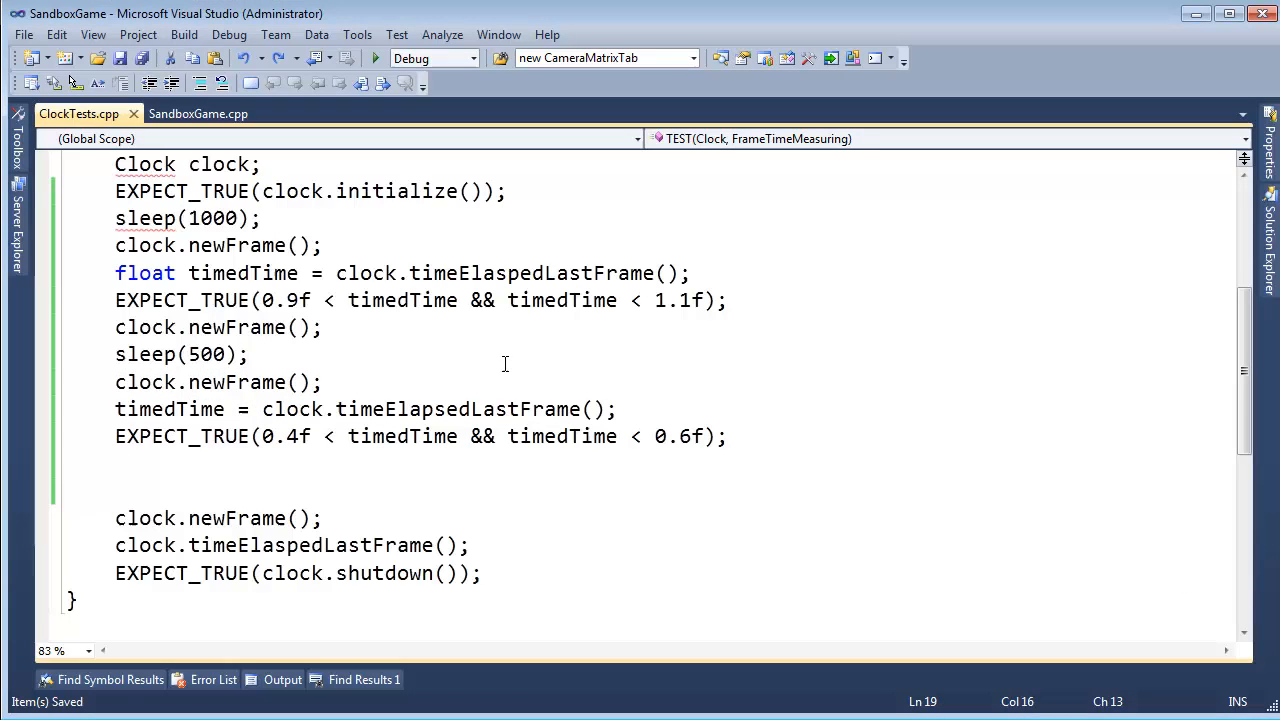
mouse_move(738, 436)
mouse_down()
mouse_move(64, 225)
mouse_move(66, 240)
mouse_up()
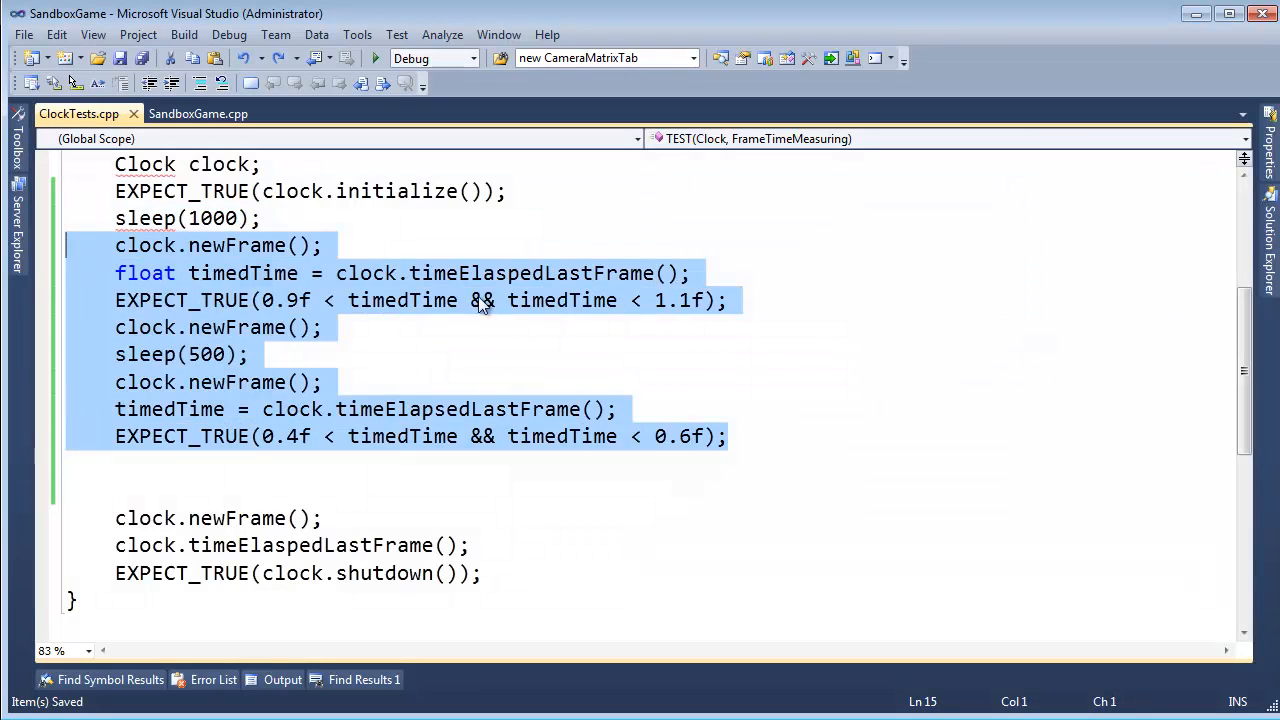
click(481, 300)
- Insert an extra blank line after the second assertion and return to it
click(700, 462)
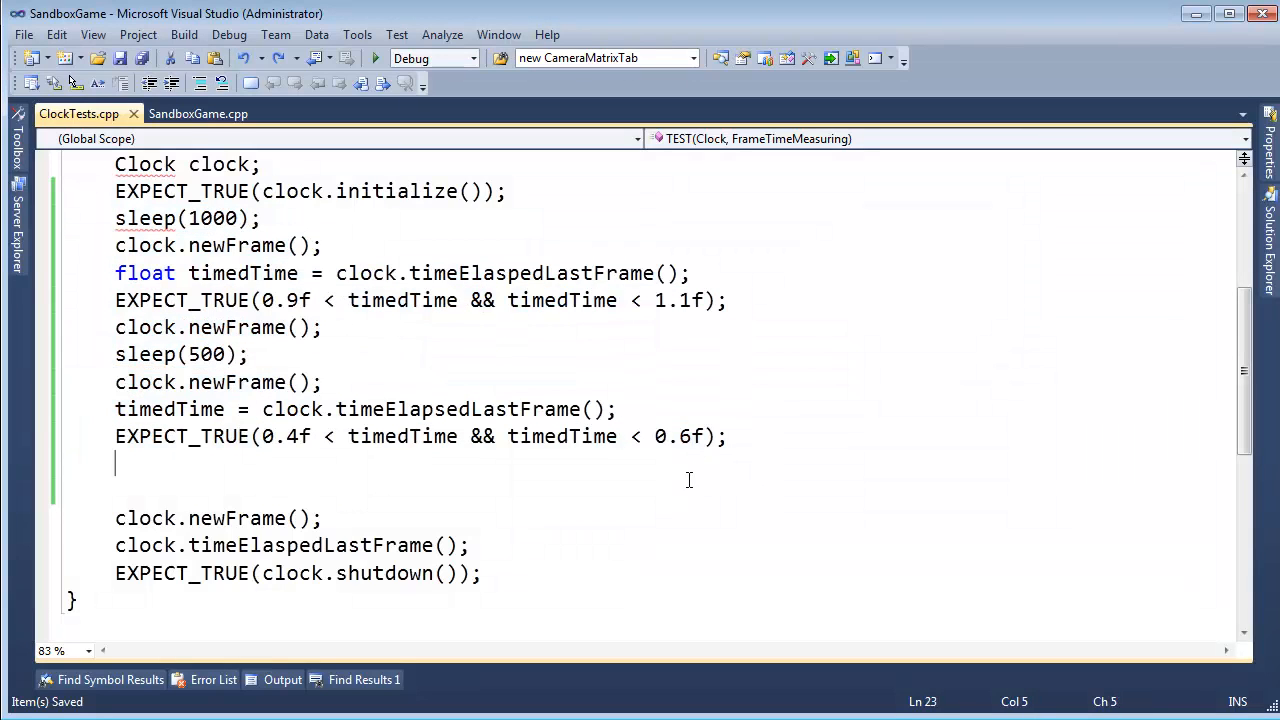
key(Return)
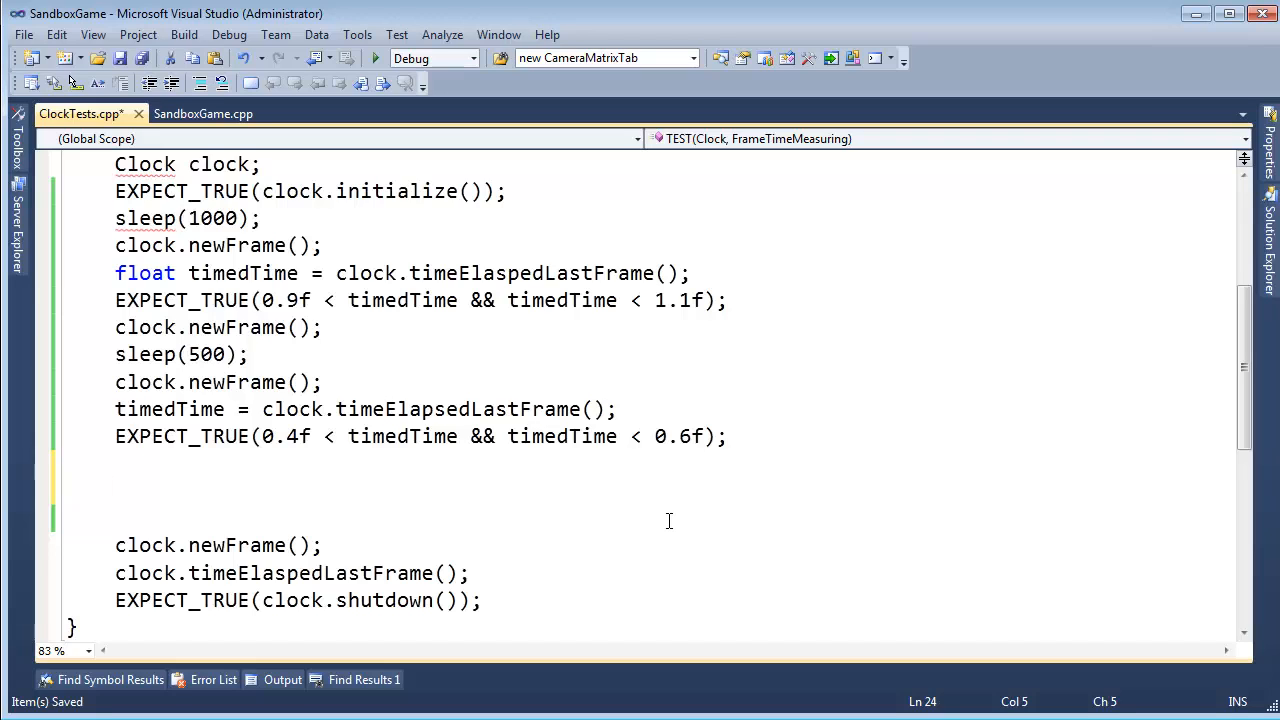
click(728, 437)
key(shift+Up)
key(shift+Up)
key(shift+Up)
key(shift+Up)
key(shift+Up)
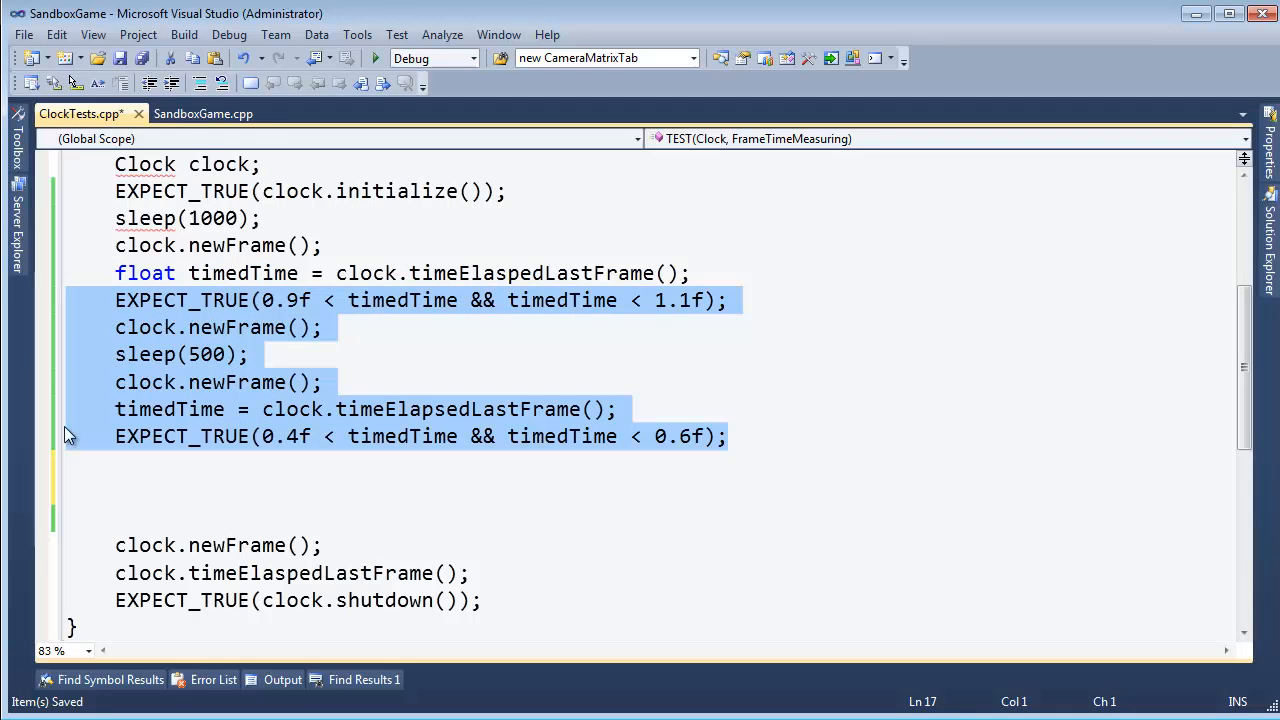
click(118, 490)
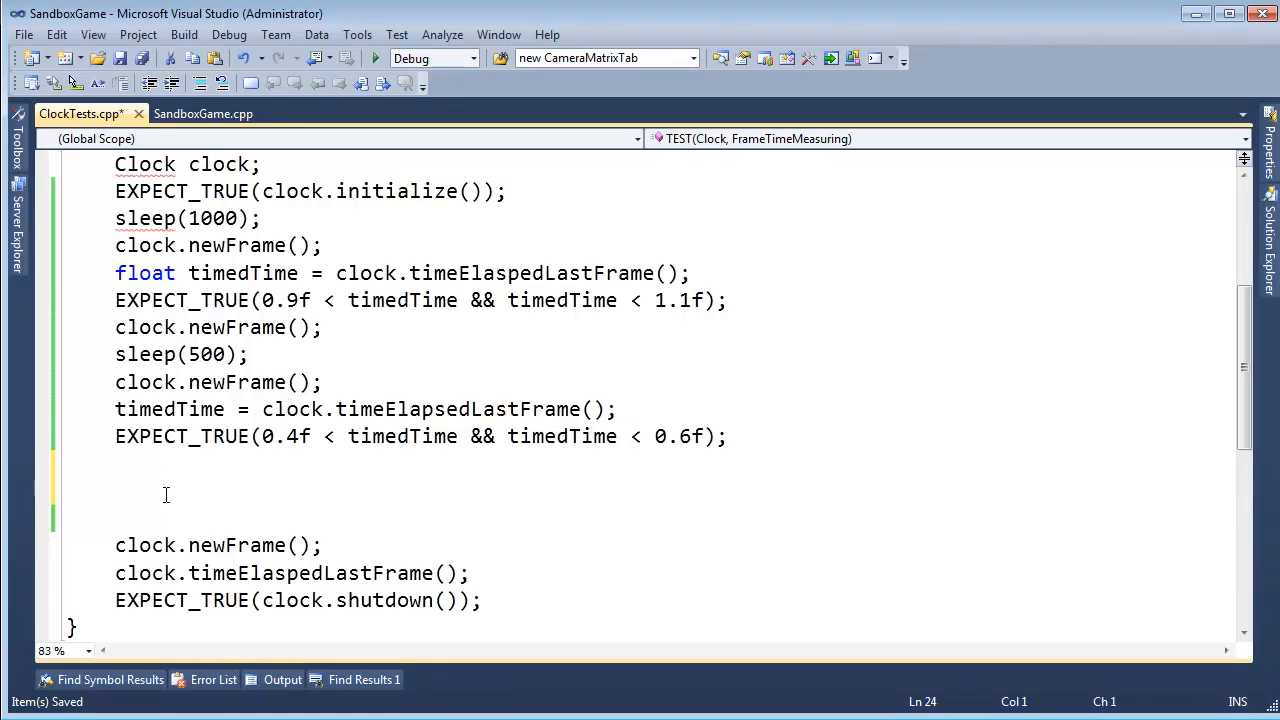
text(for(in)
text(t i =)
text( 0)
- Write the loop header for(int i = 0; i < numTests; i++), undoing a half-typed unsigned prefix
key(Left)
key(Left)
key(Left)
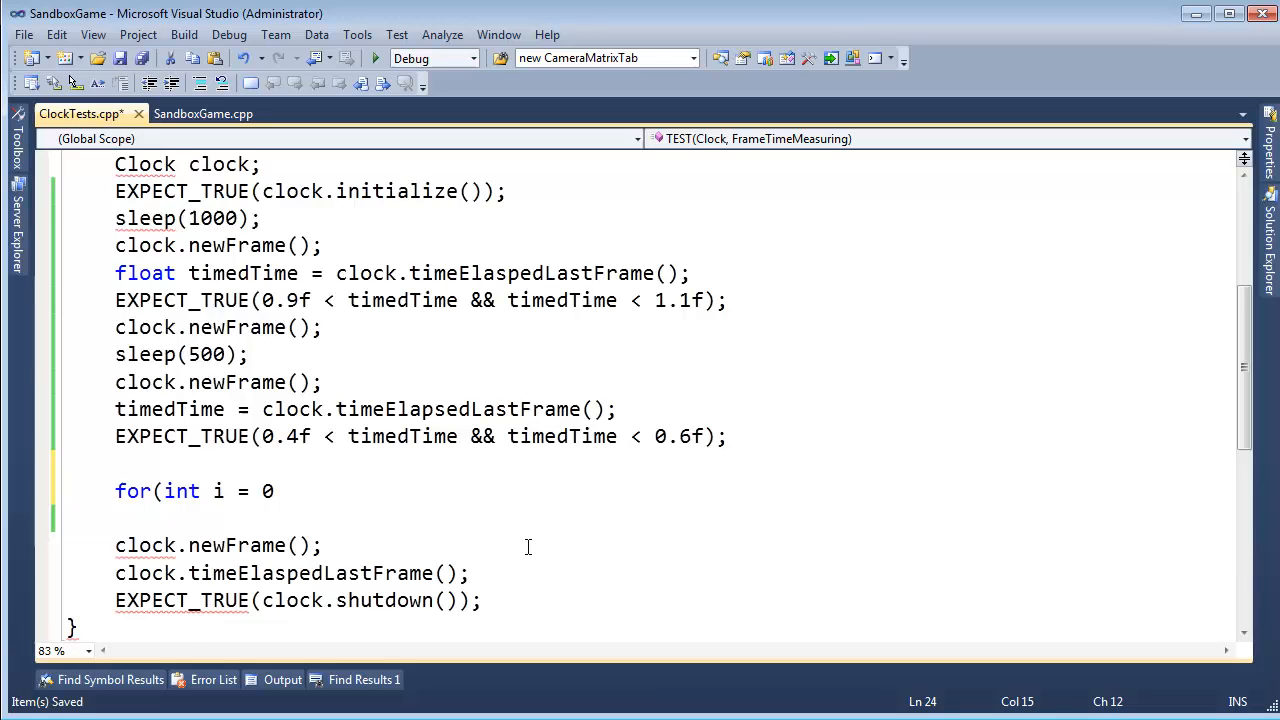
key(ctrl+Left)
key(ctrl+Left)
key(ctrl+shift+Right)
key(shift+Left)
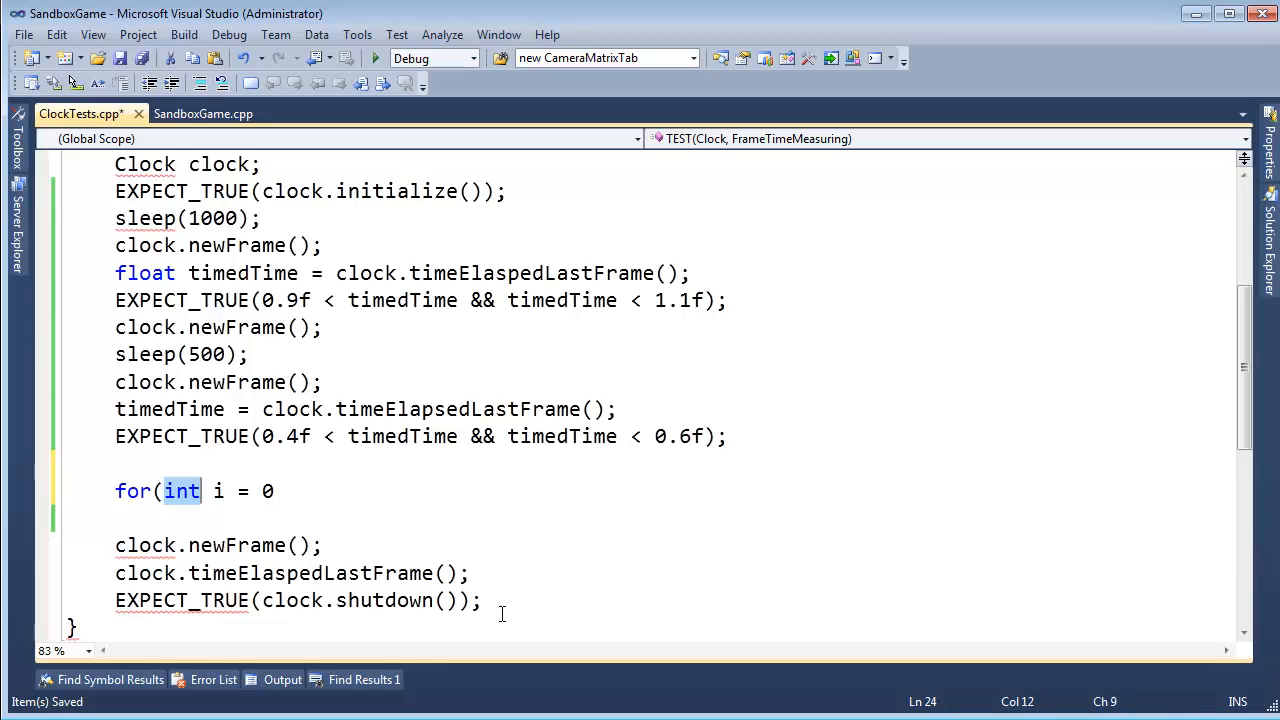
key(Left)
key(Left)
key(Right)
text(u)
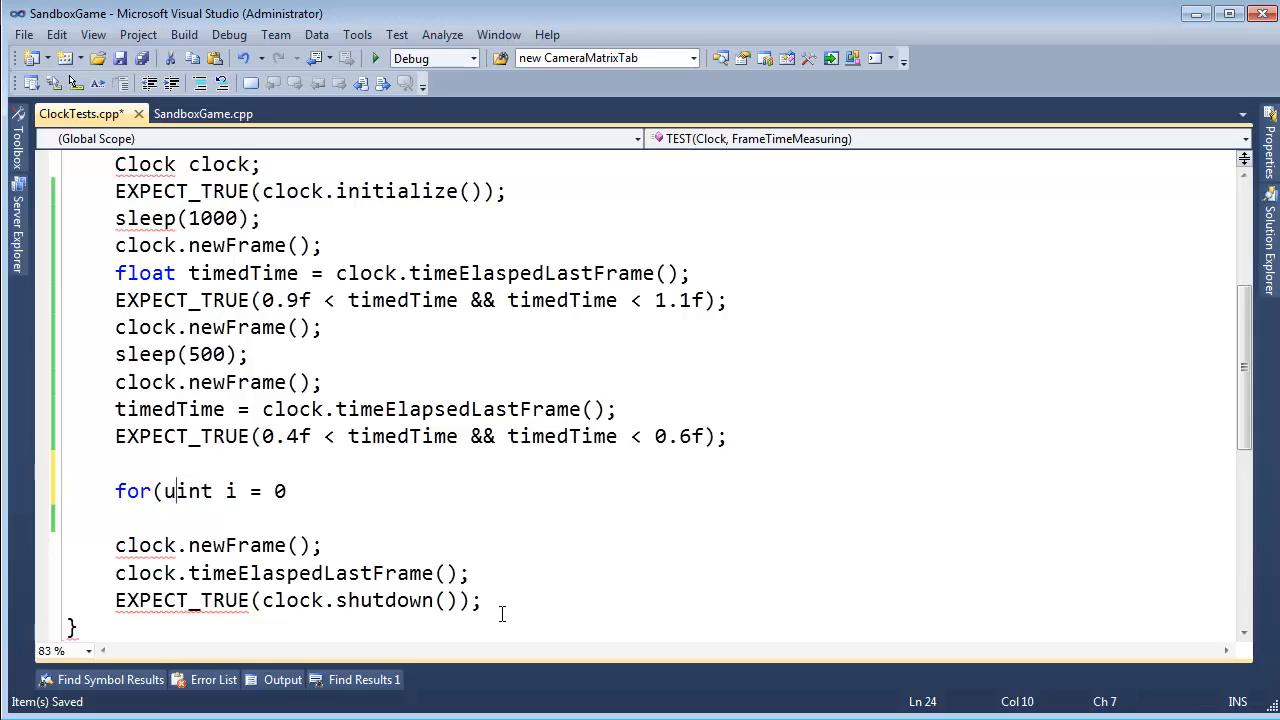
text(nsign)
key(ctrl+z)
key(ctrl+Right)
key(ctrl+Right)
key(ctrl+Right)
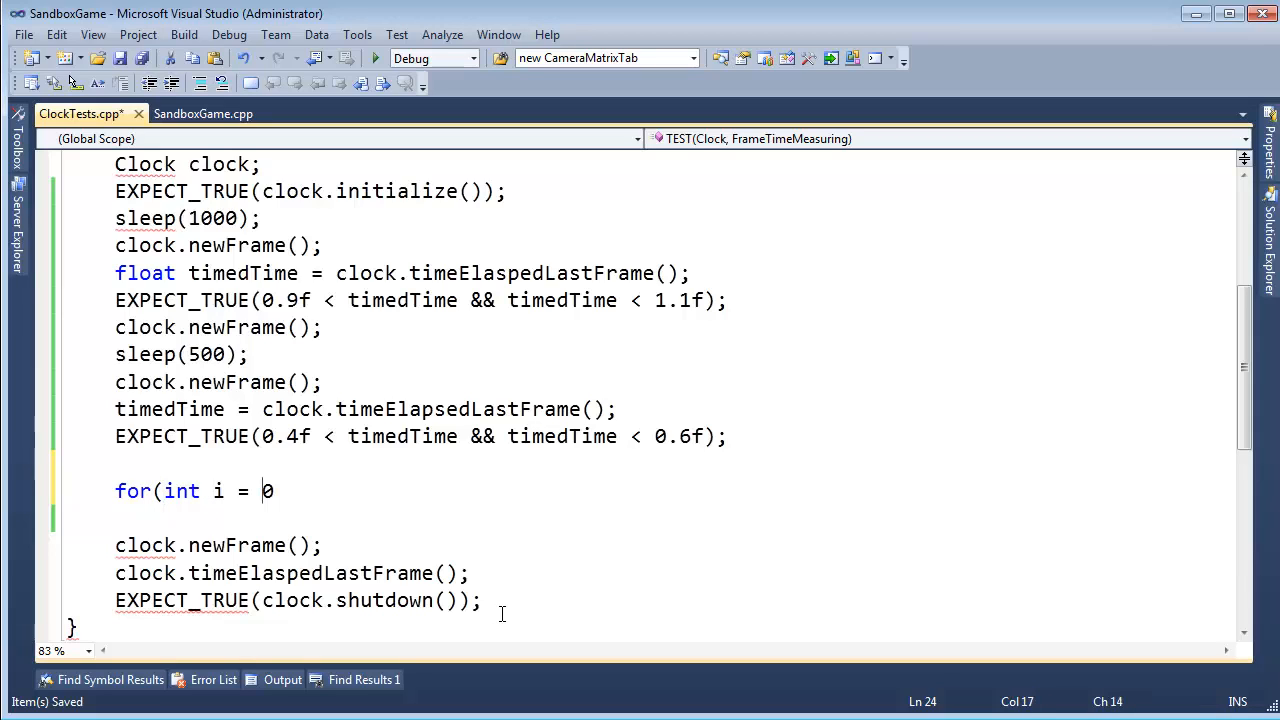
key(End)
text(; i )
text(< n)
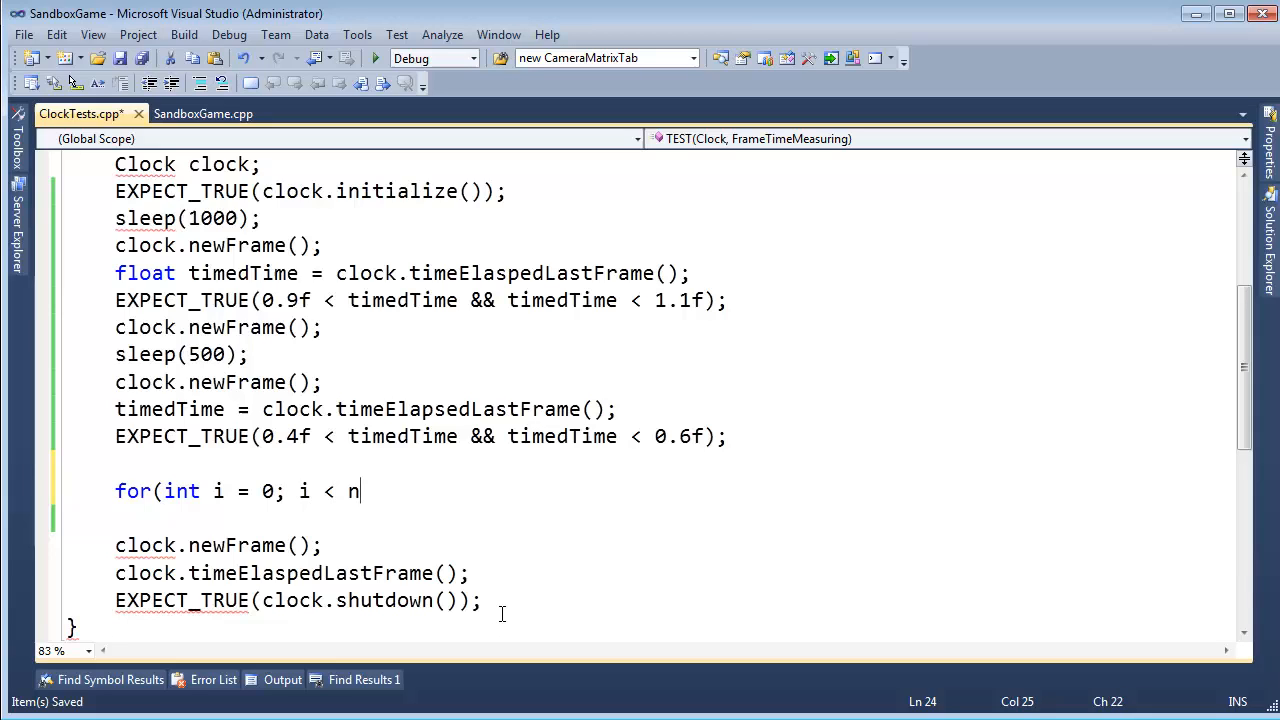
text(umTests)
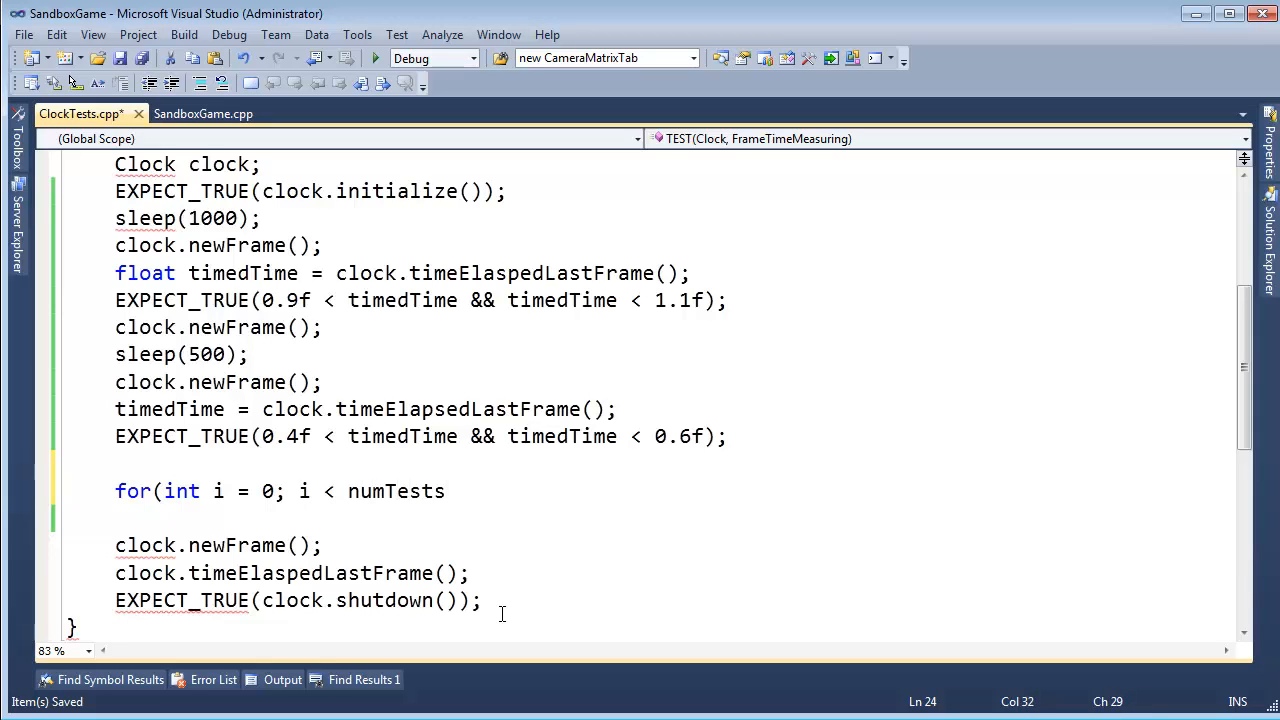
text(; i++))
- Give the loop empty braces on their own lines and a blank line above it
key(Return)
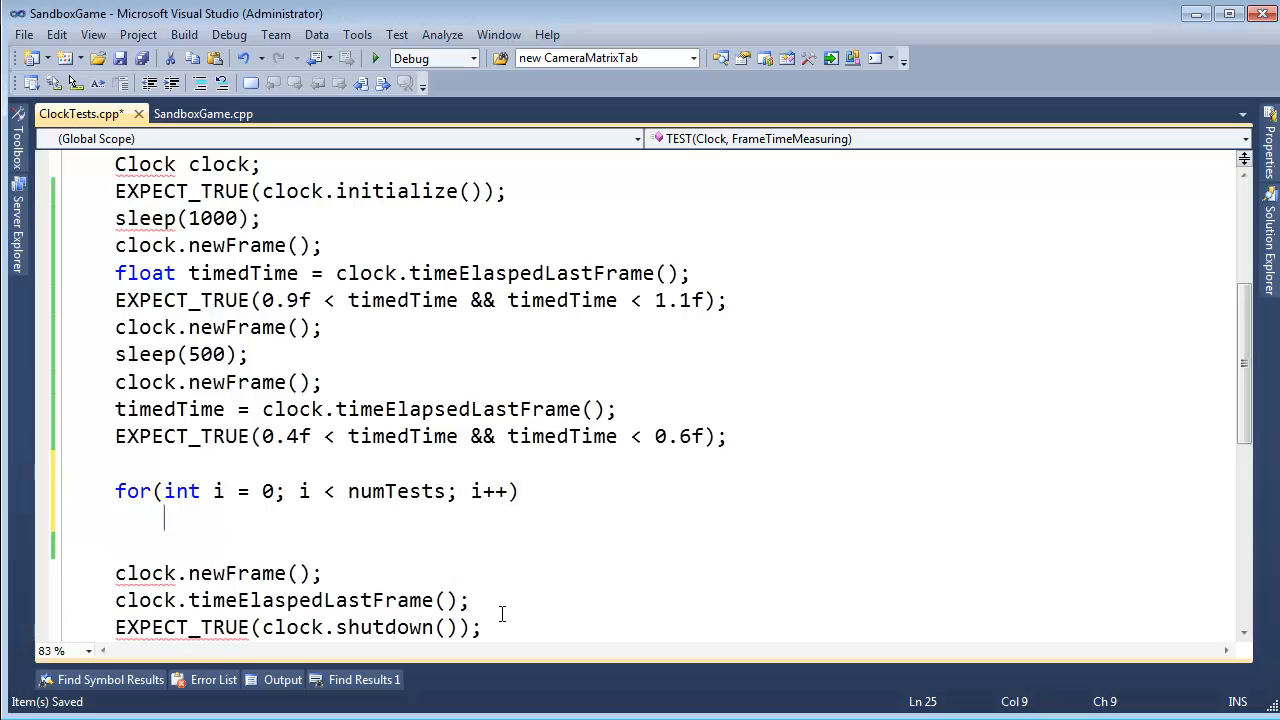
text({)
key(Return)
text(})
key(Up)
key(Up)
key(Up)
key(Return)
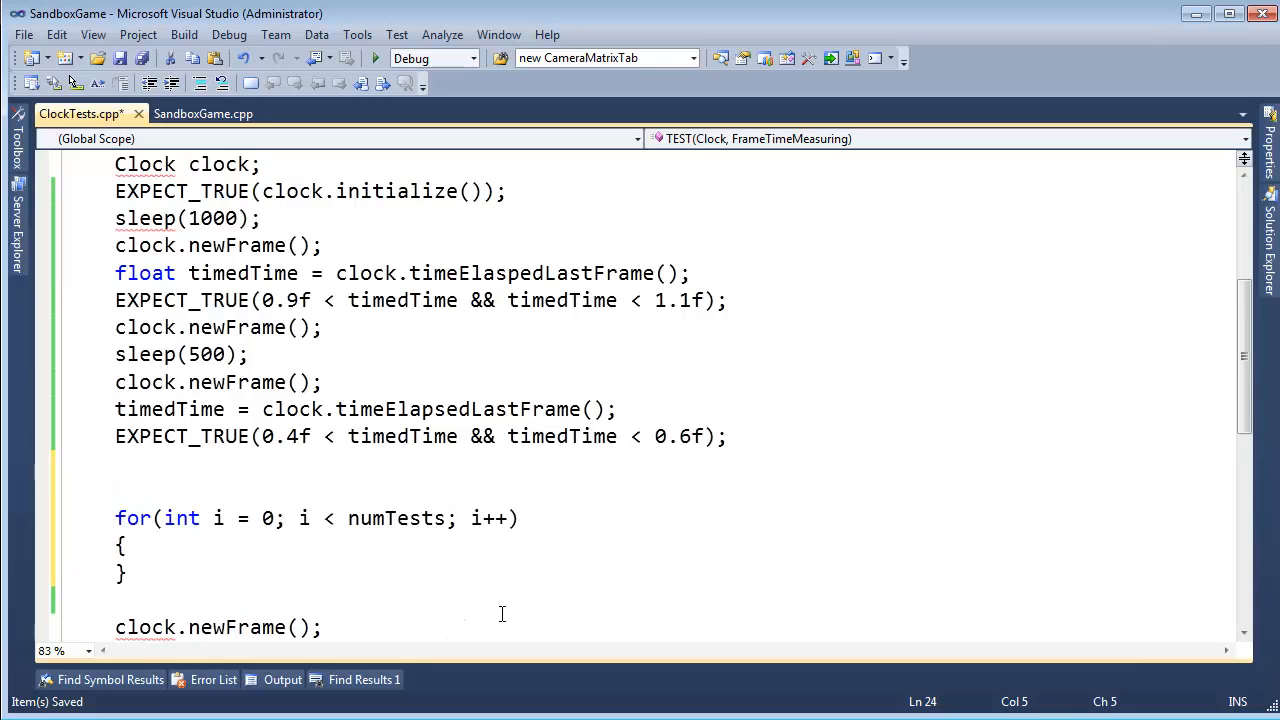
text(const int )
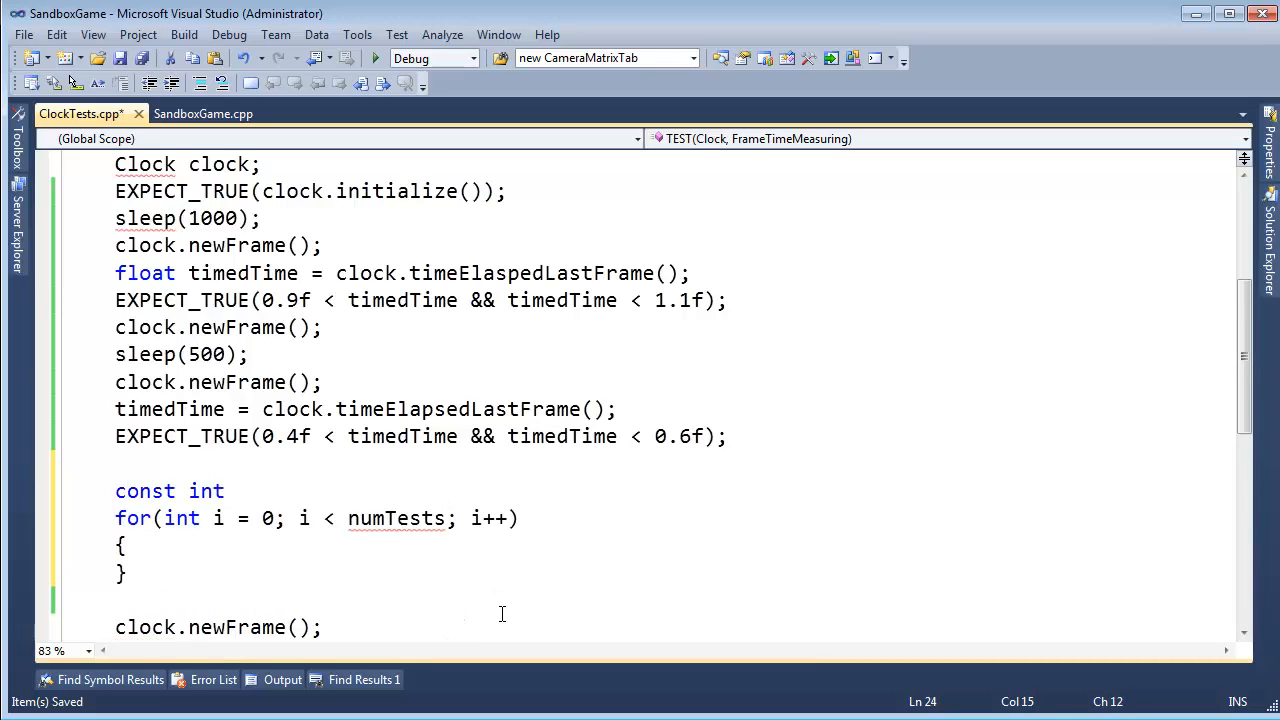
text(NUM_TE)
- Declare const int NUM_TESTS = 10 + rand() % 100; and use NUM_TESTS as the loop limit
key(BackSpace)
key(BackSpace)
text(E)
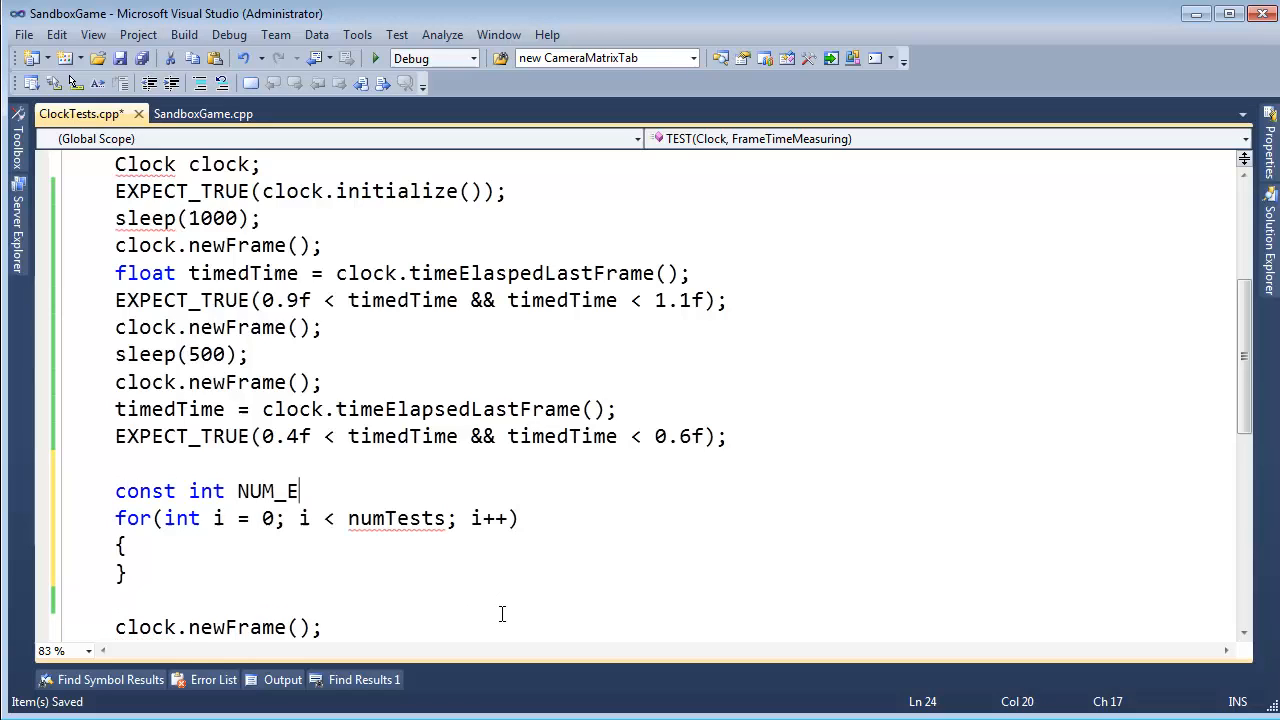
key(BackSpace)
text(TESTS)
double_click(310, 492)
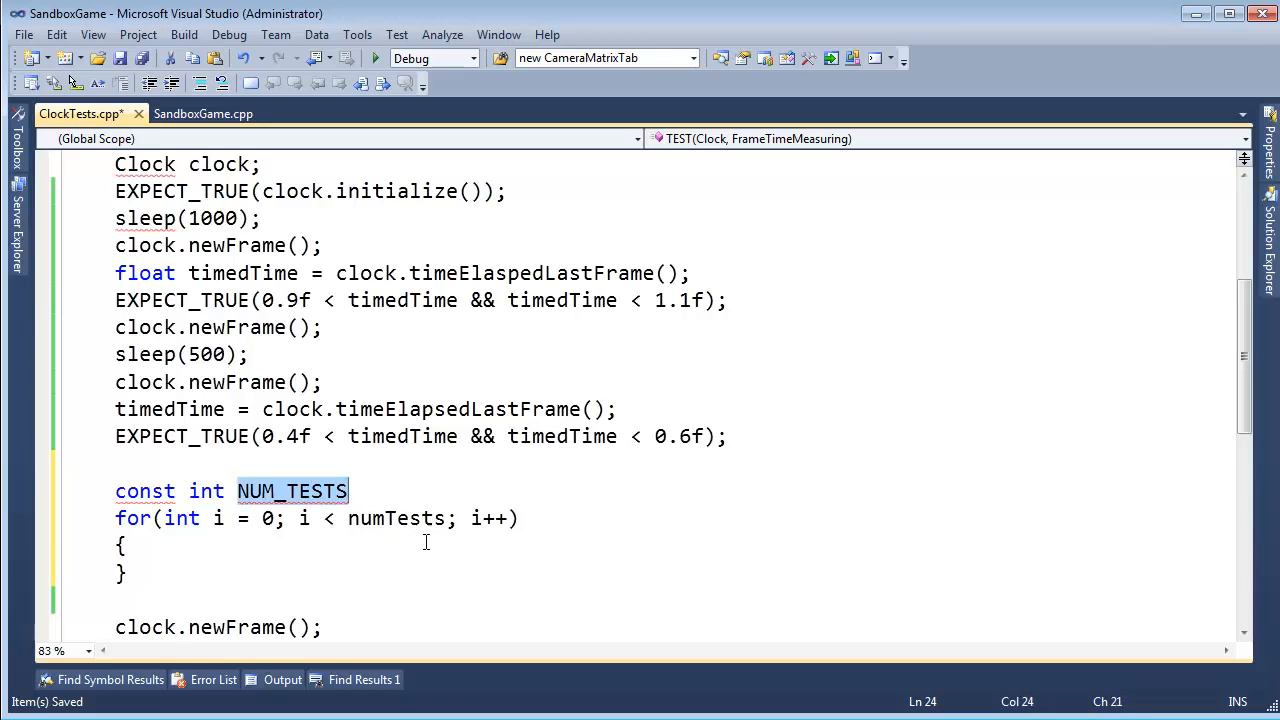
key(ctrl+c)
double_click(400, 518)
key(ctrl+v)
key(Up)
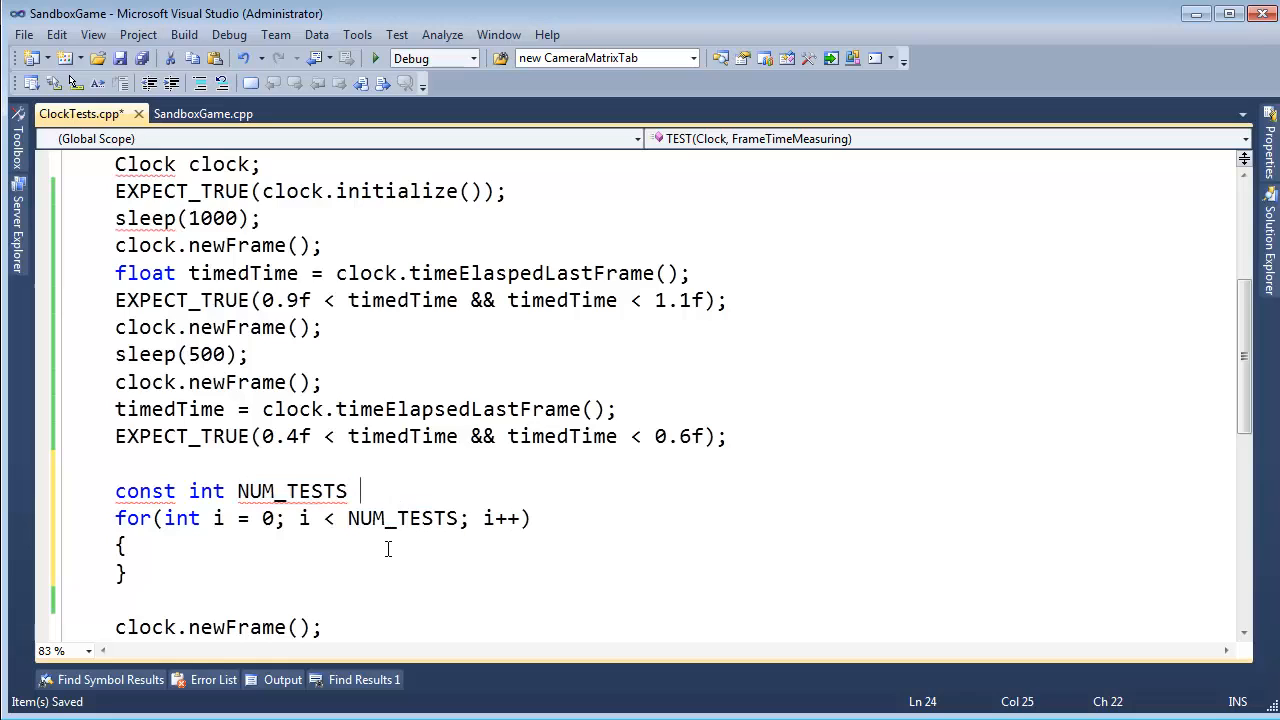
text(= rand() )
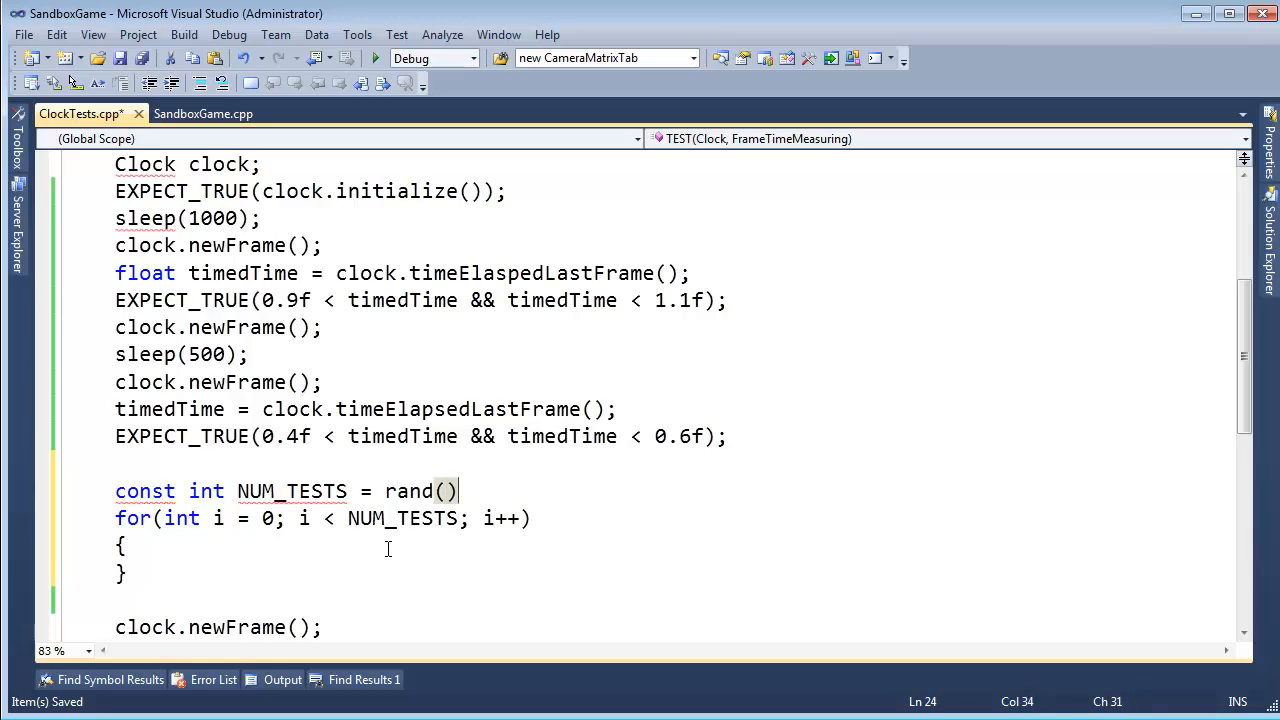
text(% 1)
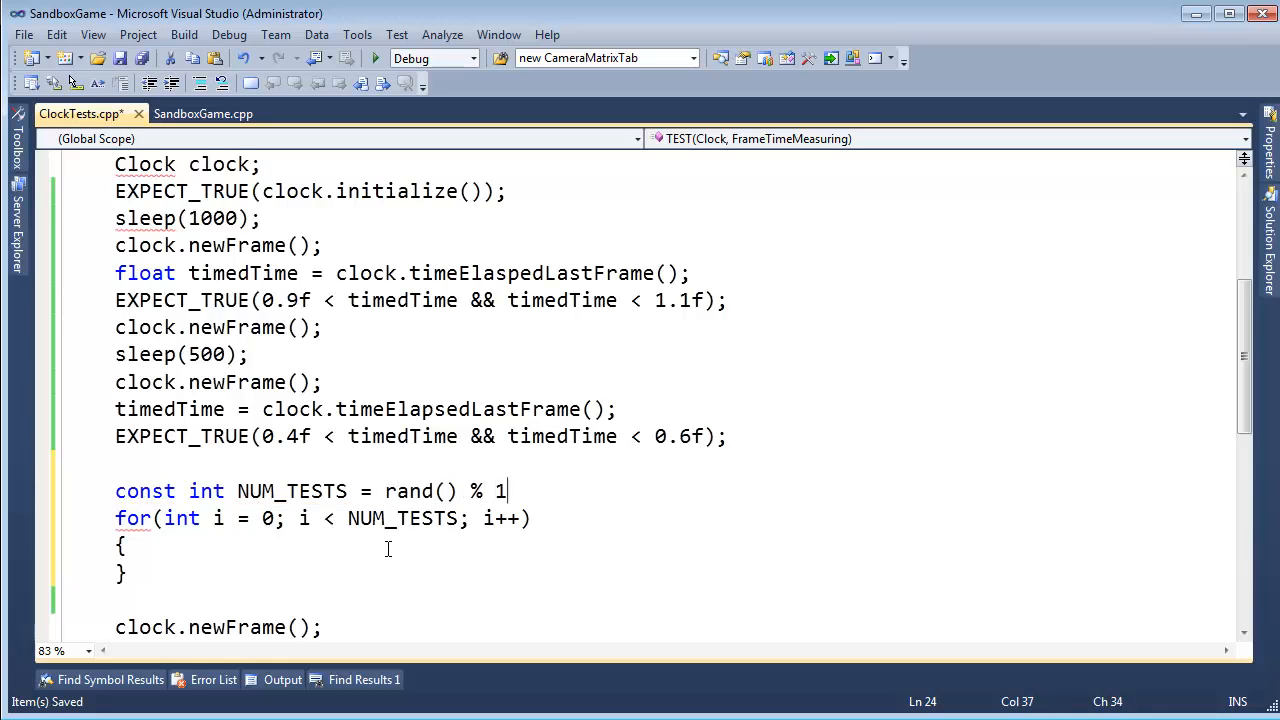
text(00;)
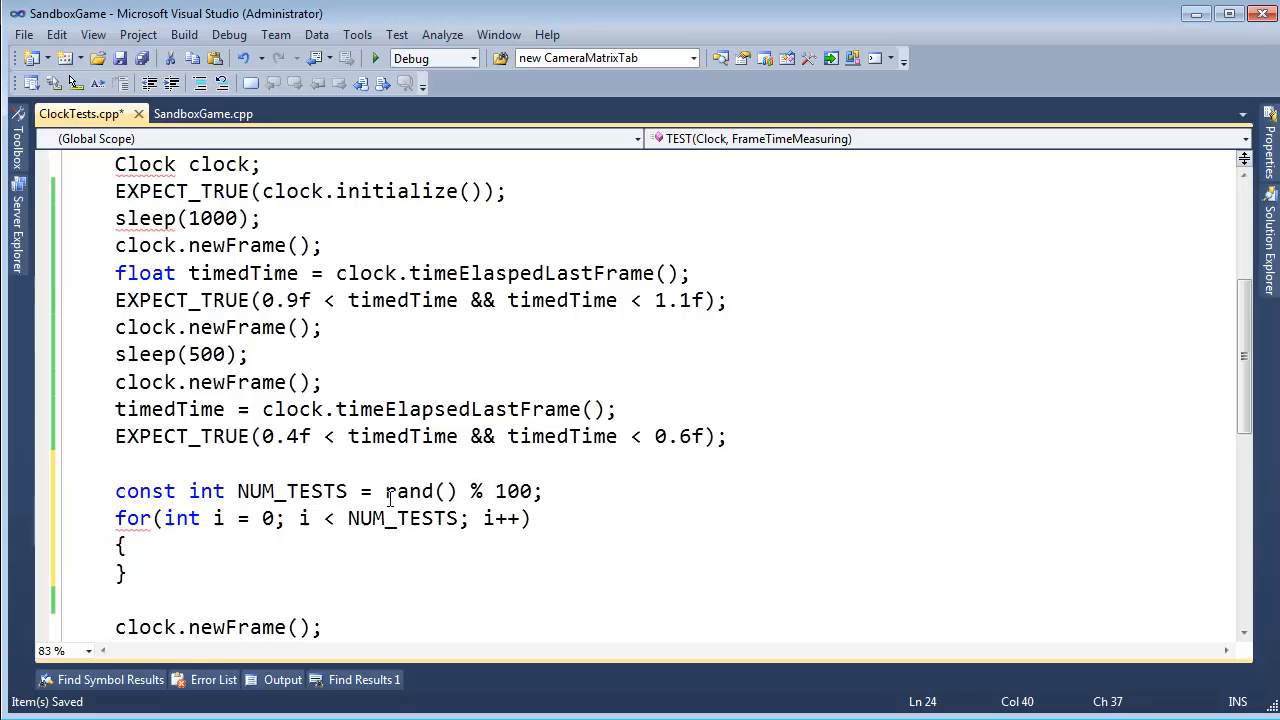
- Review the 10 + rand() % 100 expression, then open an empty indented line inside the loop
drag(385, 491, 543, 491)
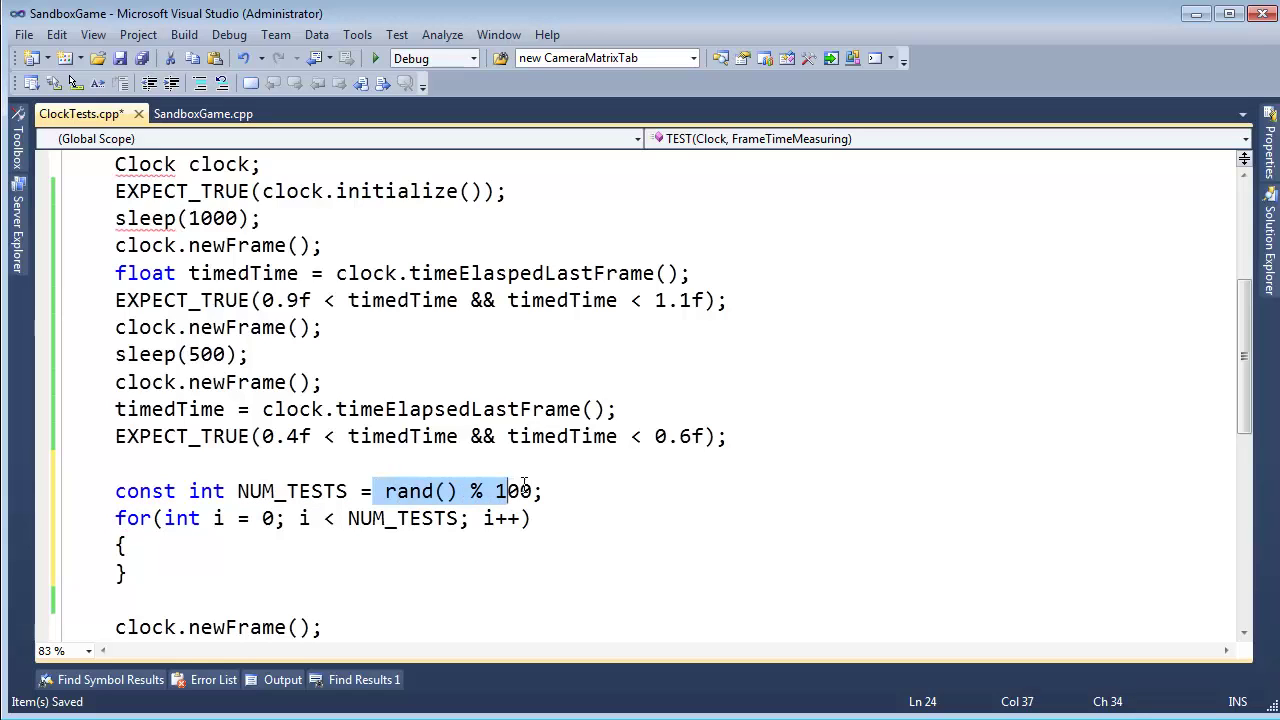
click(386, 491)
text(10 +)
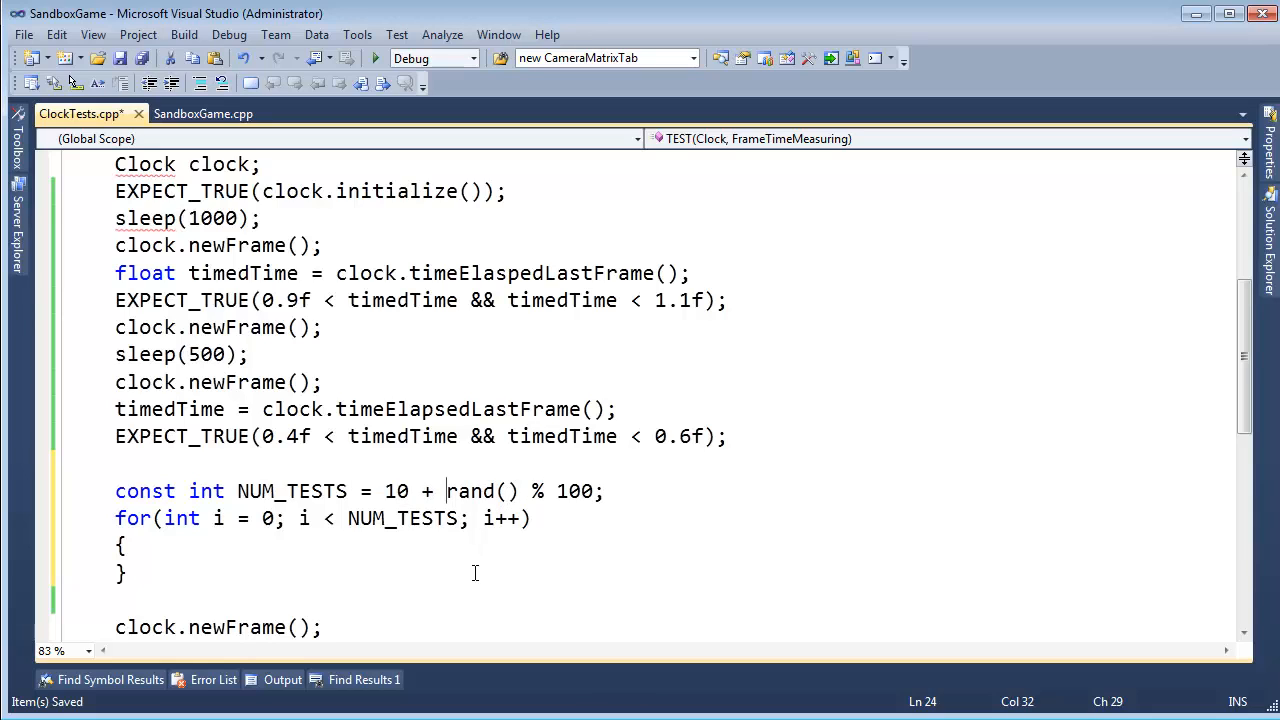
double_click(400, 491)
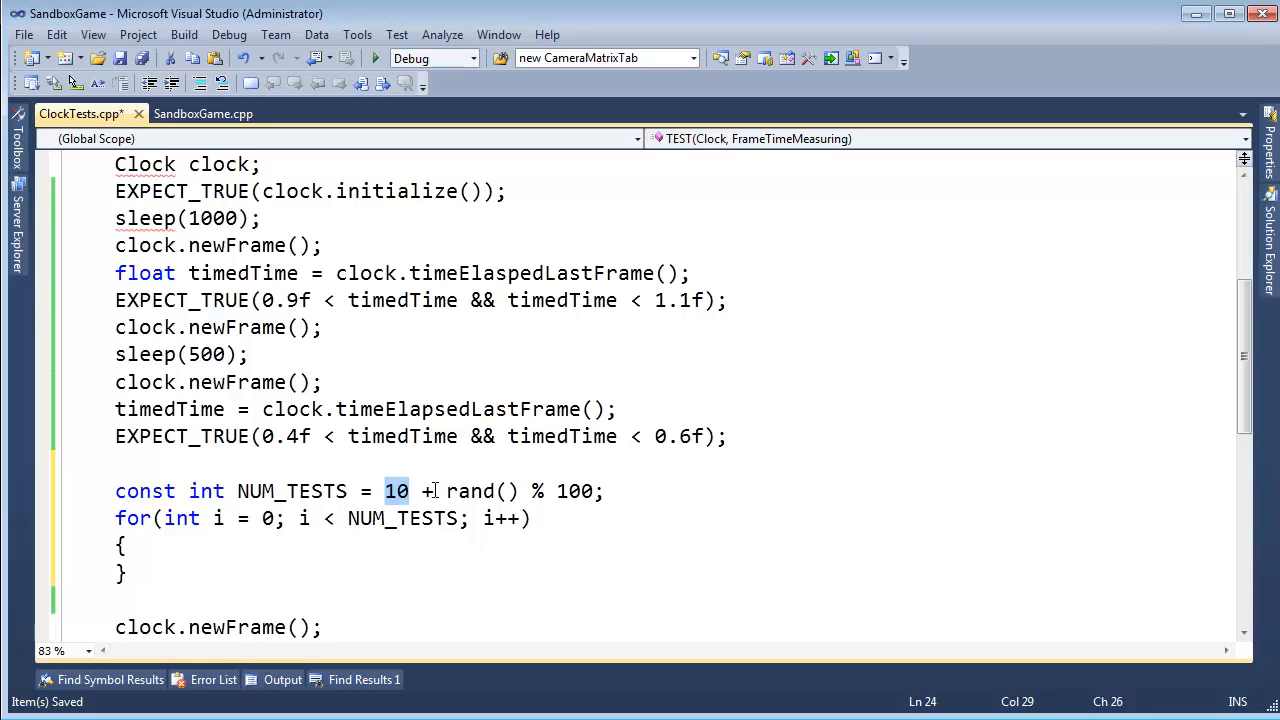
double_click(470, 491)
click(600, 530)
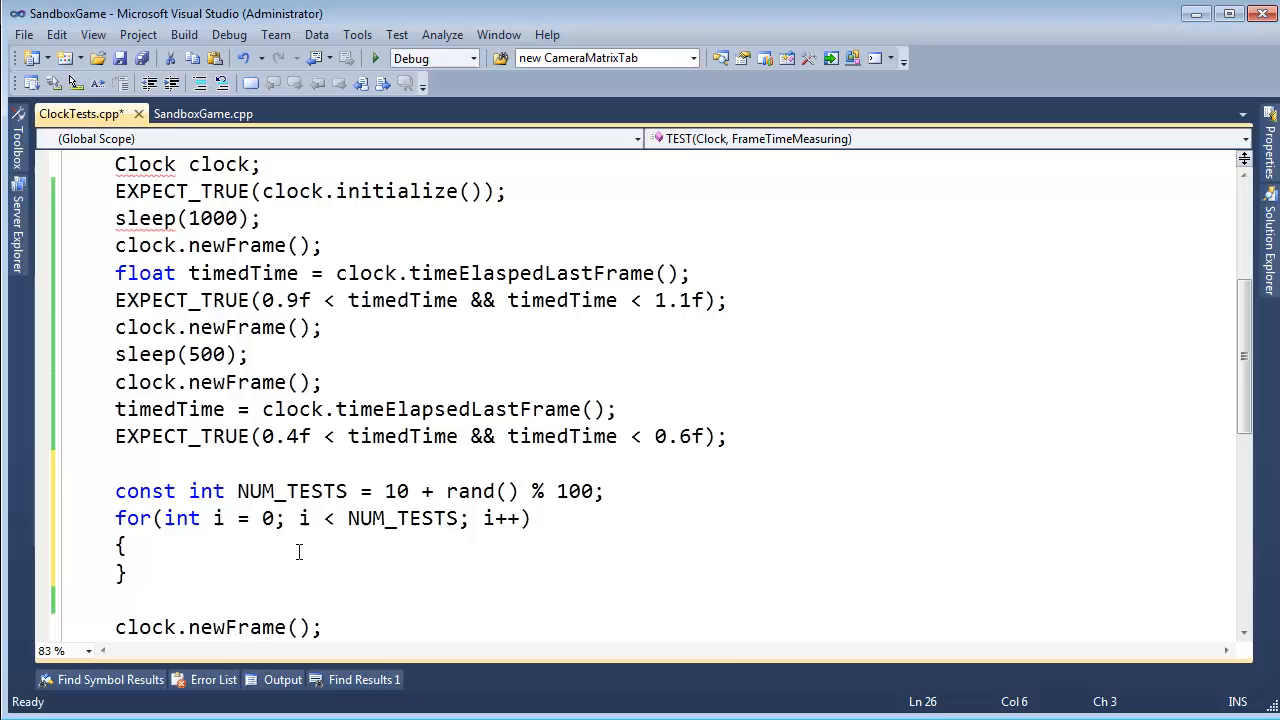
double_click(424, 519)
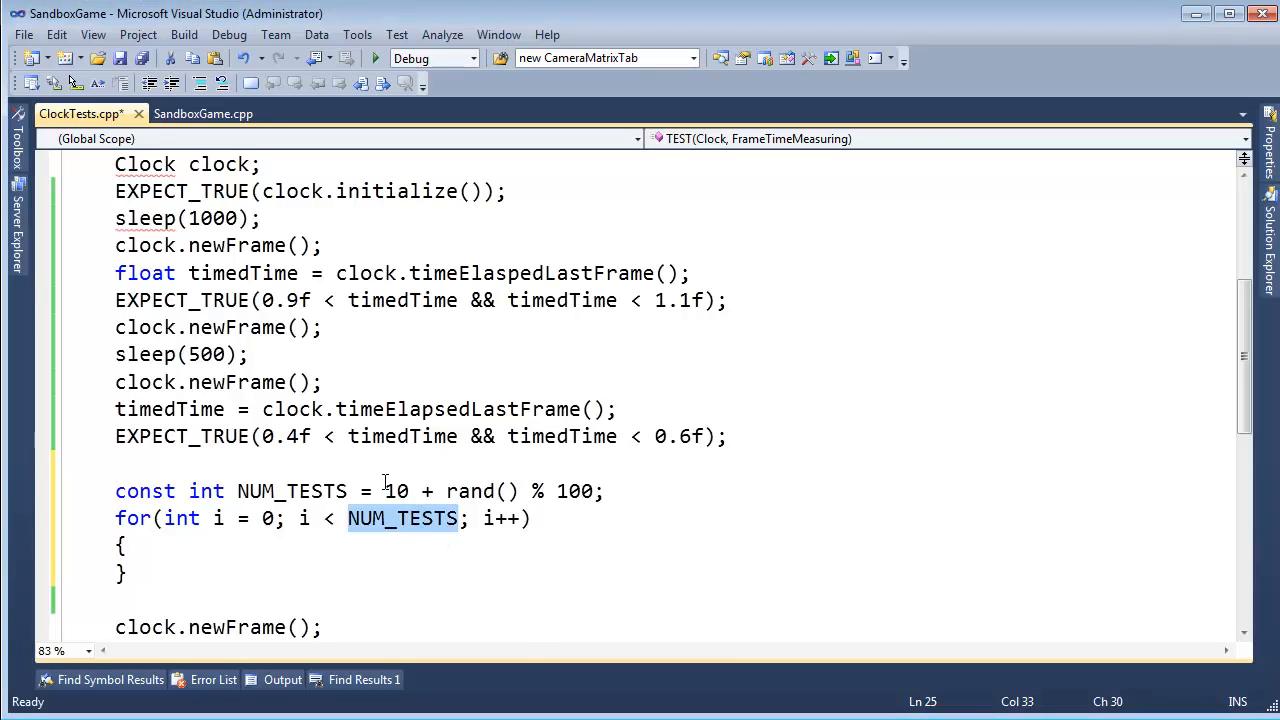
mouse_move(384, 490)
mouse_down()
mouse_move(605, 490)
mouse_move(432, 490)
mouse_up()
click(244, 546)
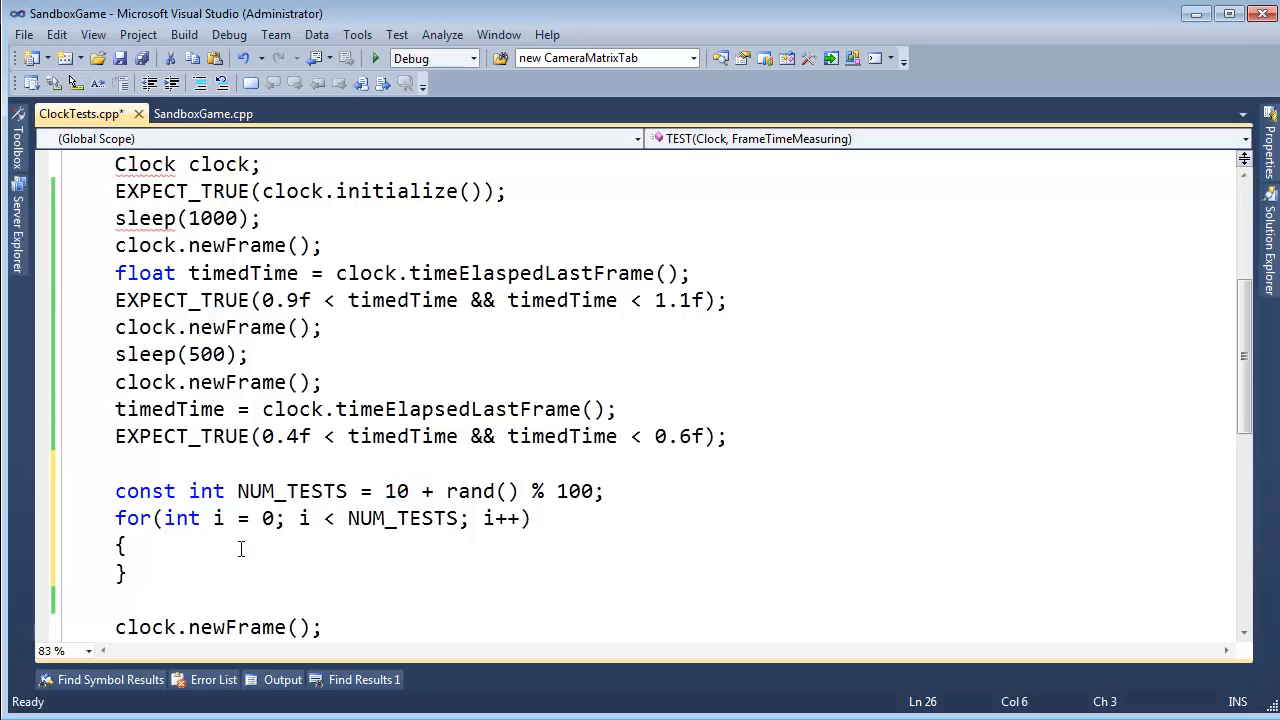
key(Return)
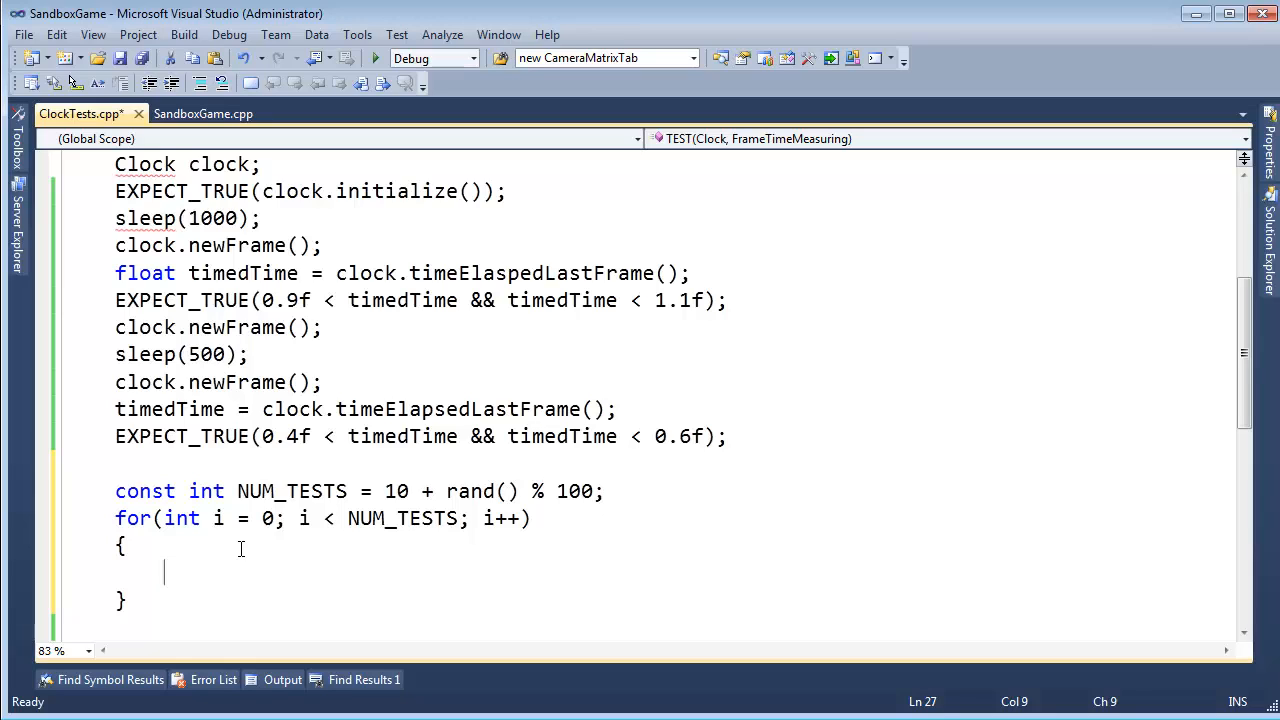
text(int )
text(this)
text(Miliseconds)
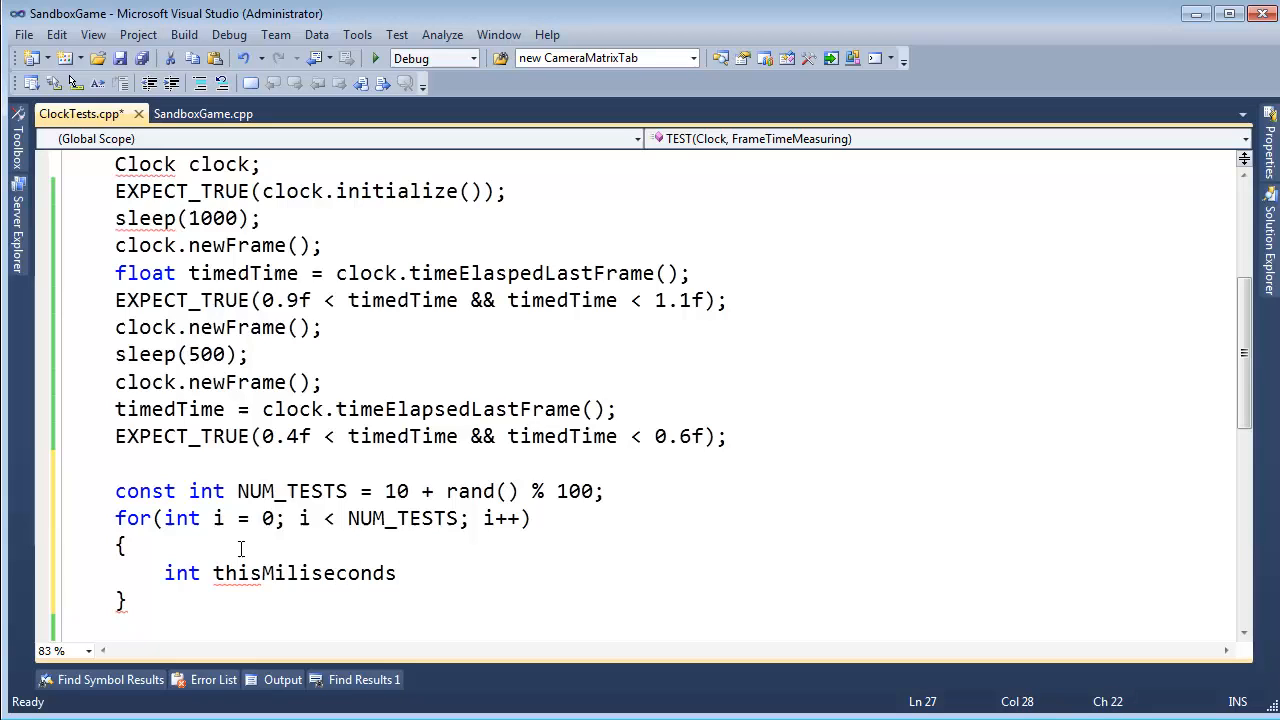
- Declare int thisTestMiliseconds = rand() % 10000; in the loop with an empty line below
key(ctrl+Left)
key(Right)
key(Right)
key(Right)
text(Test)
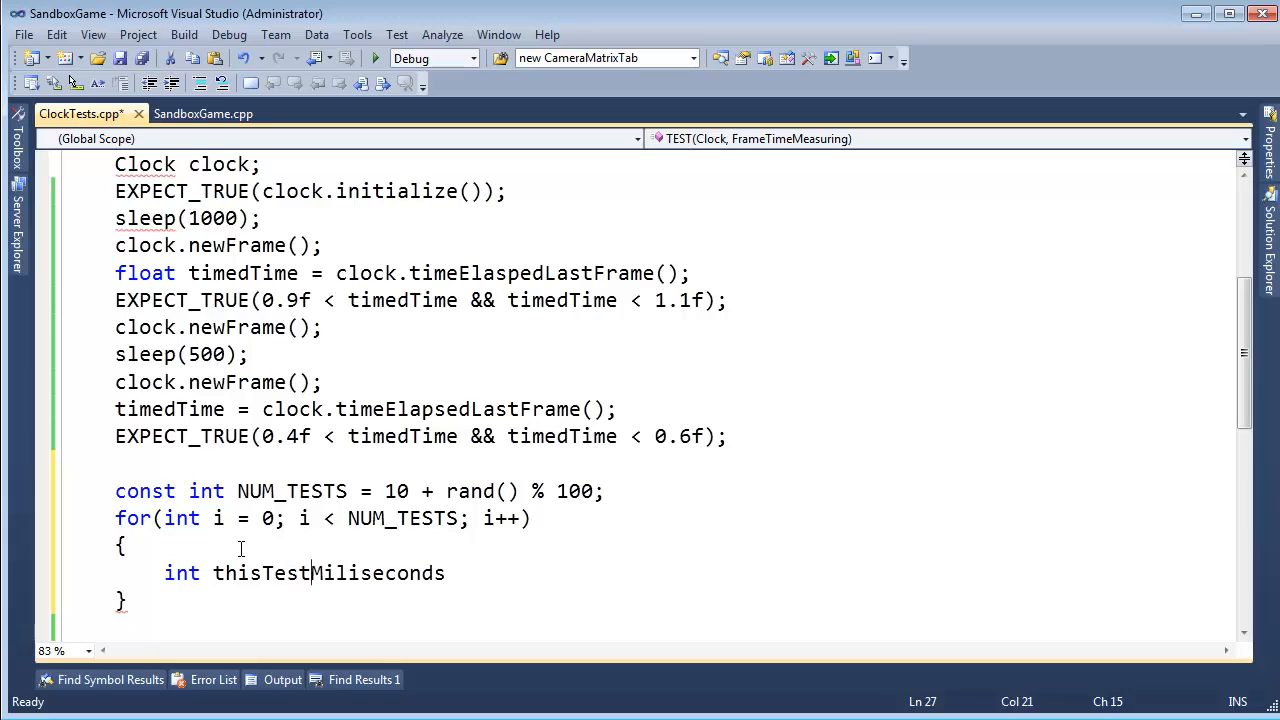
key(End)
text(= rand() )
text(% 1)
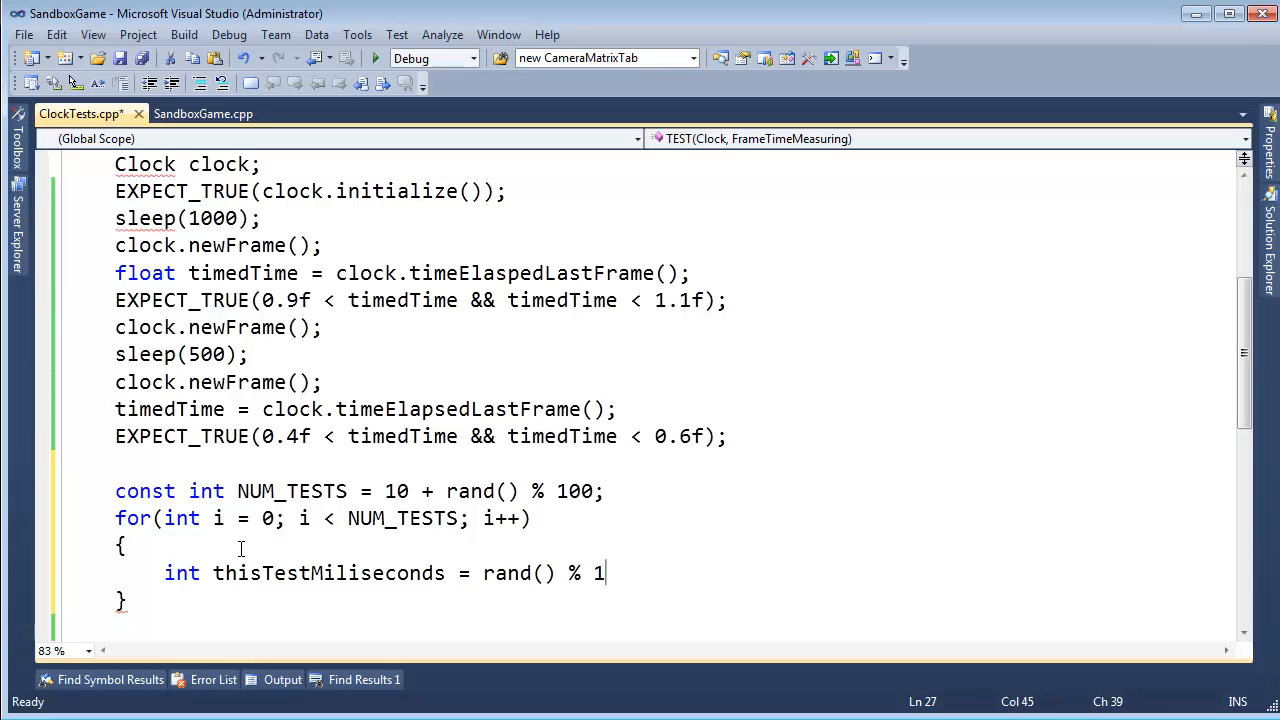
text(0000;)
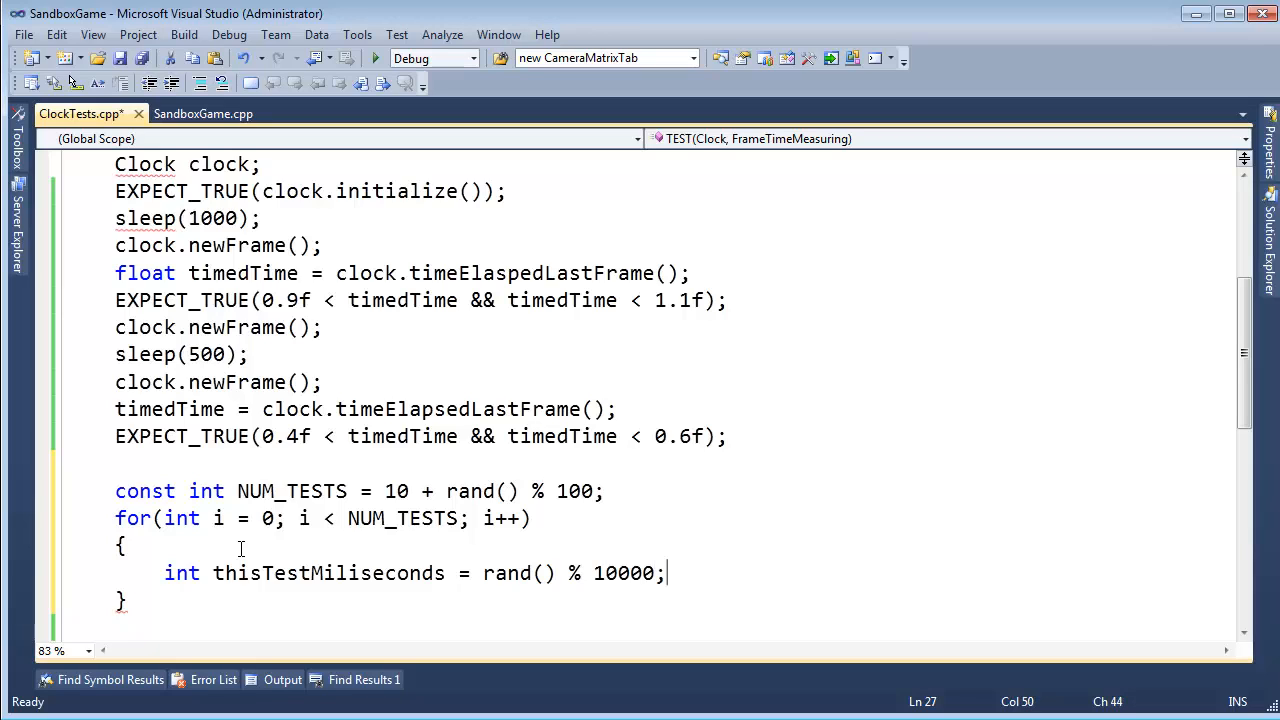
key(Left)
key(Left)
key(ctrl+Left)
key(ctrl+Left)
key(ctrl+Left)
key(ctrl+shift+Right)
key(ctrl+shift+Right)
key(ctrl+shift+Right)
key(Right)
key(End)
key(Return)
scroll(460, 555, down, 3)
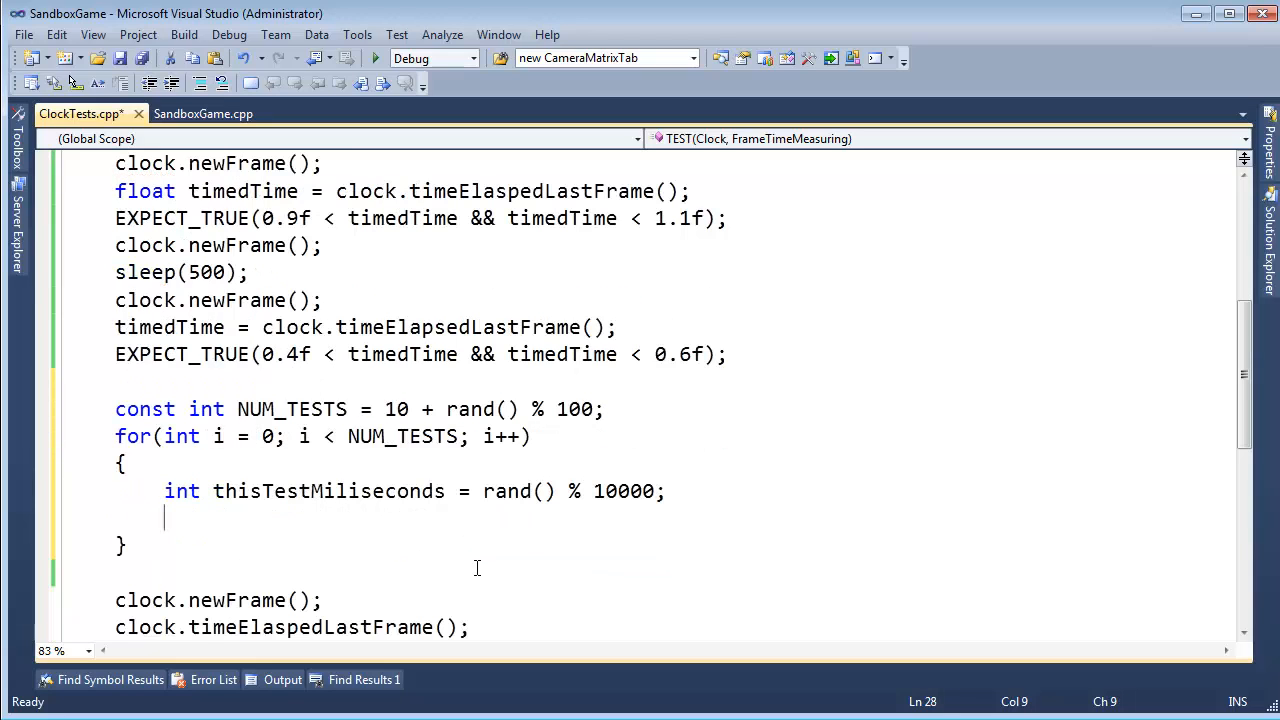
- Compare the 10000 divisor with rand() % 100 in NUM_TESTS, then return to the empty loop line
double_click(618, 491)
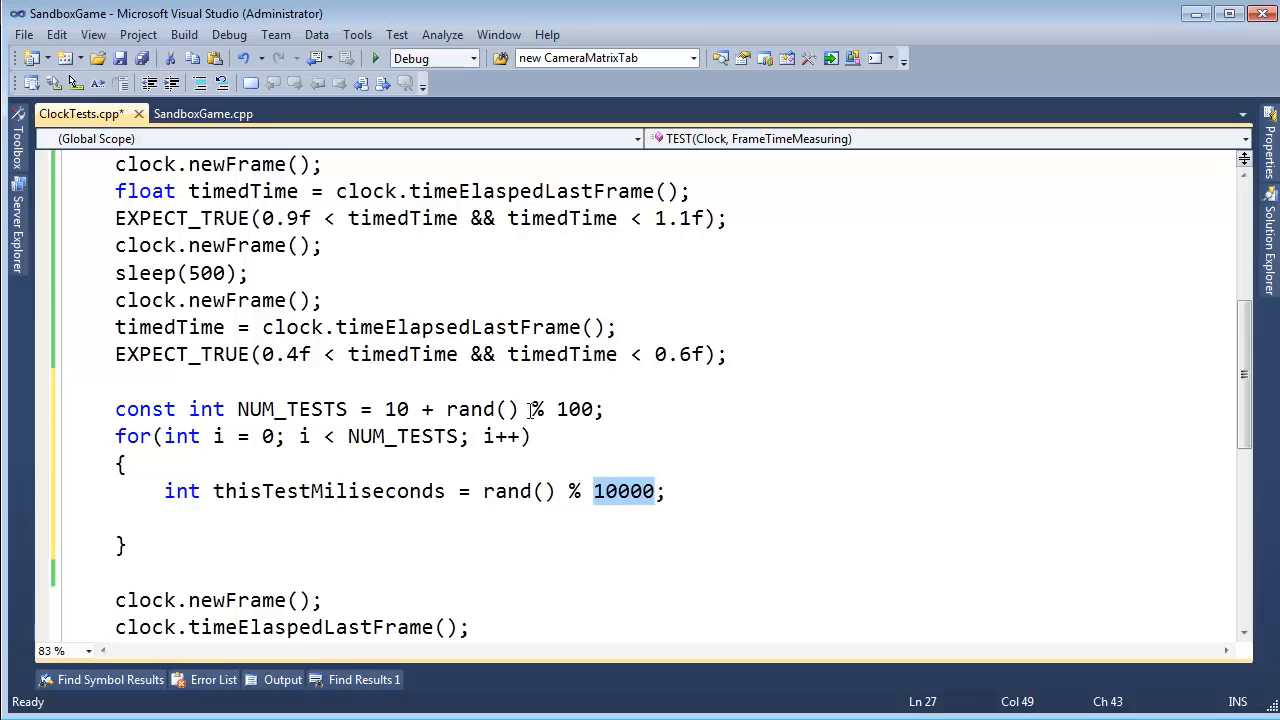
drag(496, 409, 600, 409)
click(612, 485)
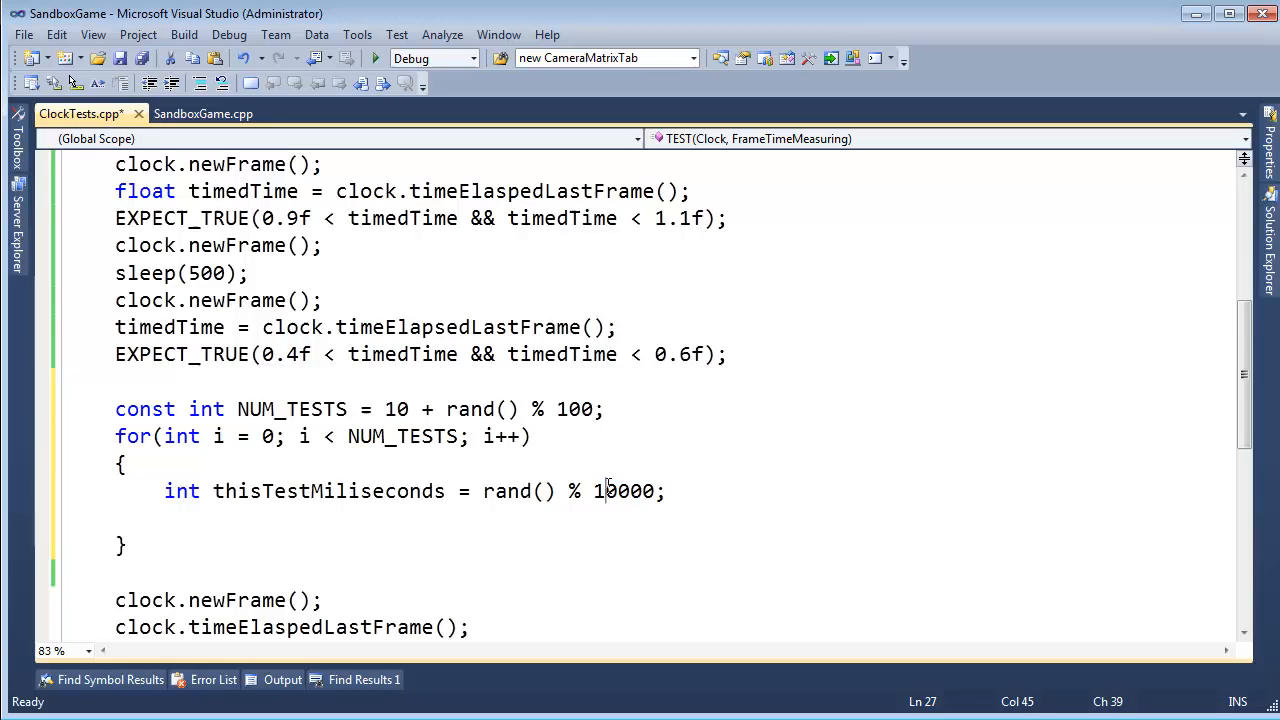
double_click(622, 490)
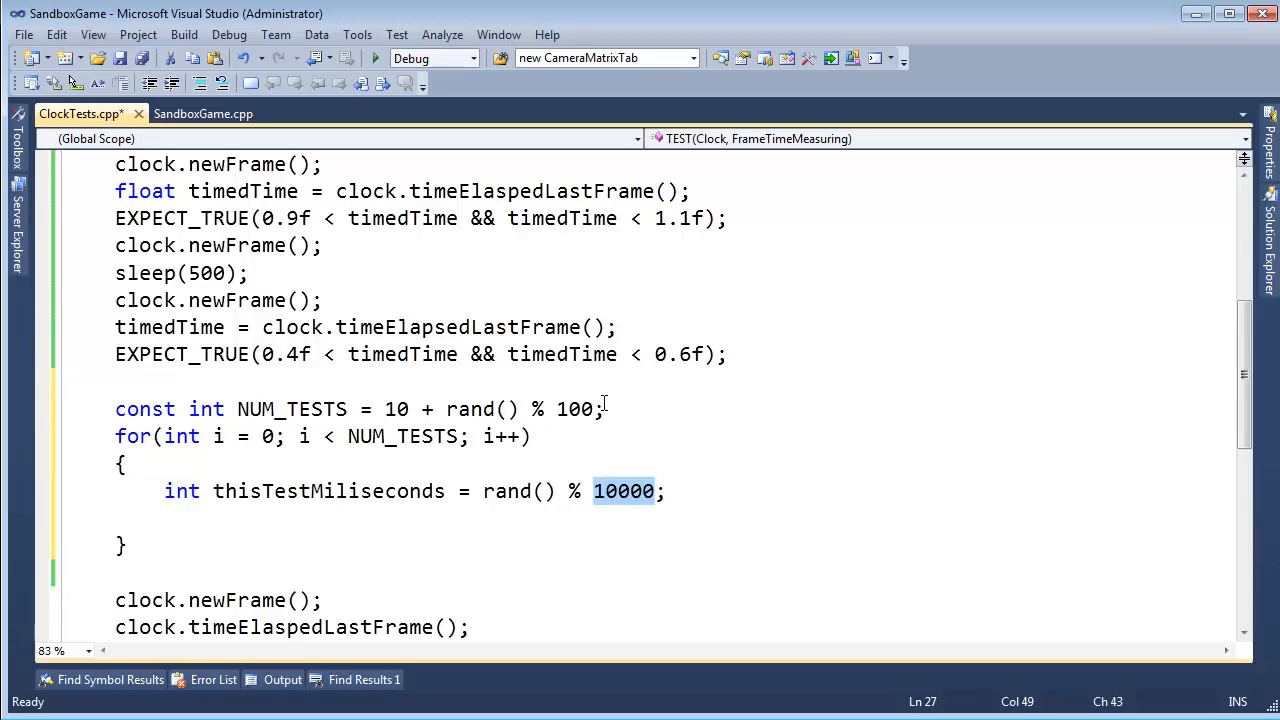
drag(594, 409, 385, 409)
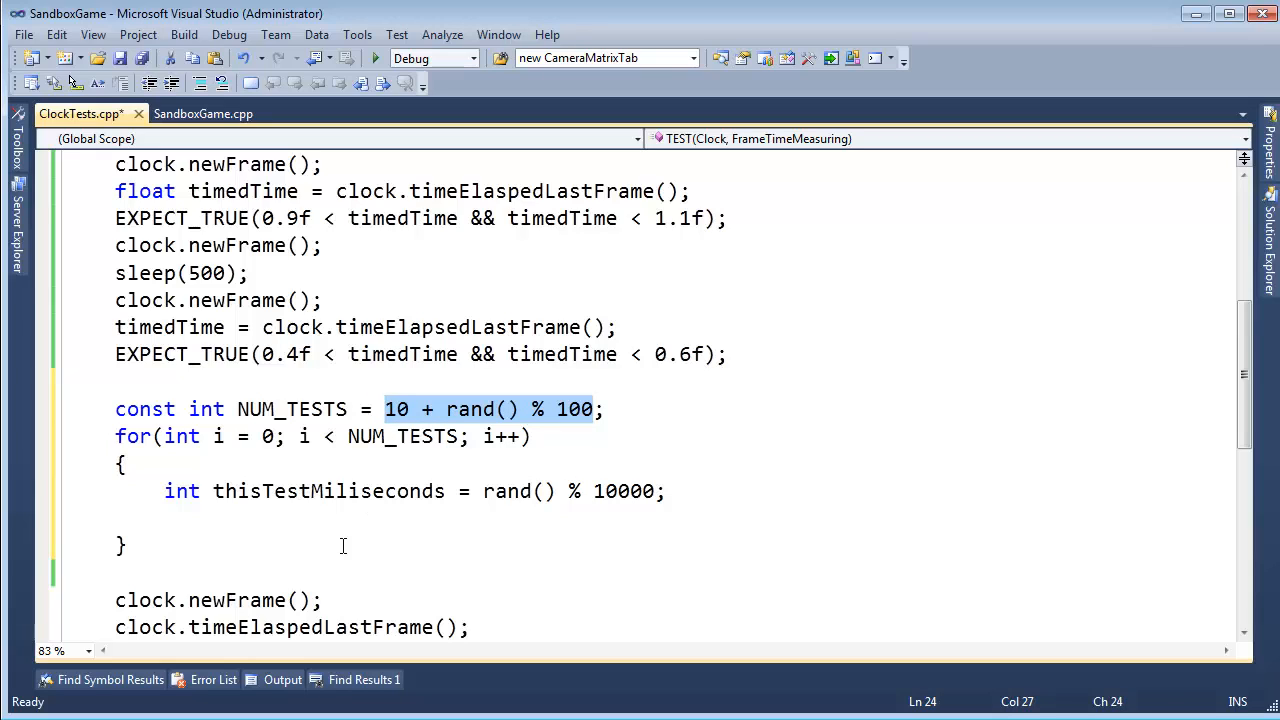
click(328, 514)
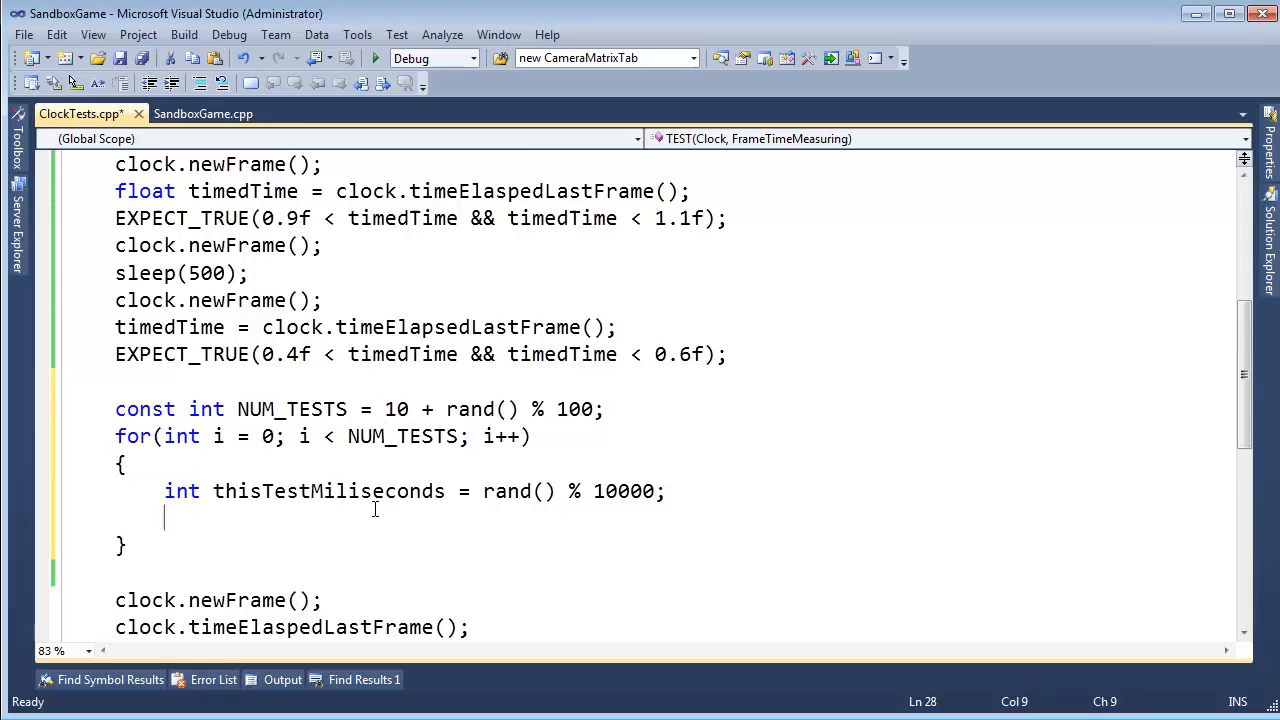
scroll(375, 510, down, 1)
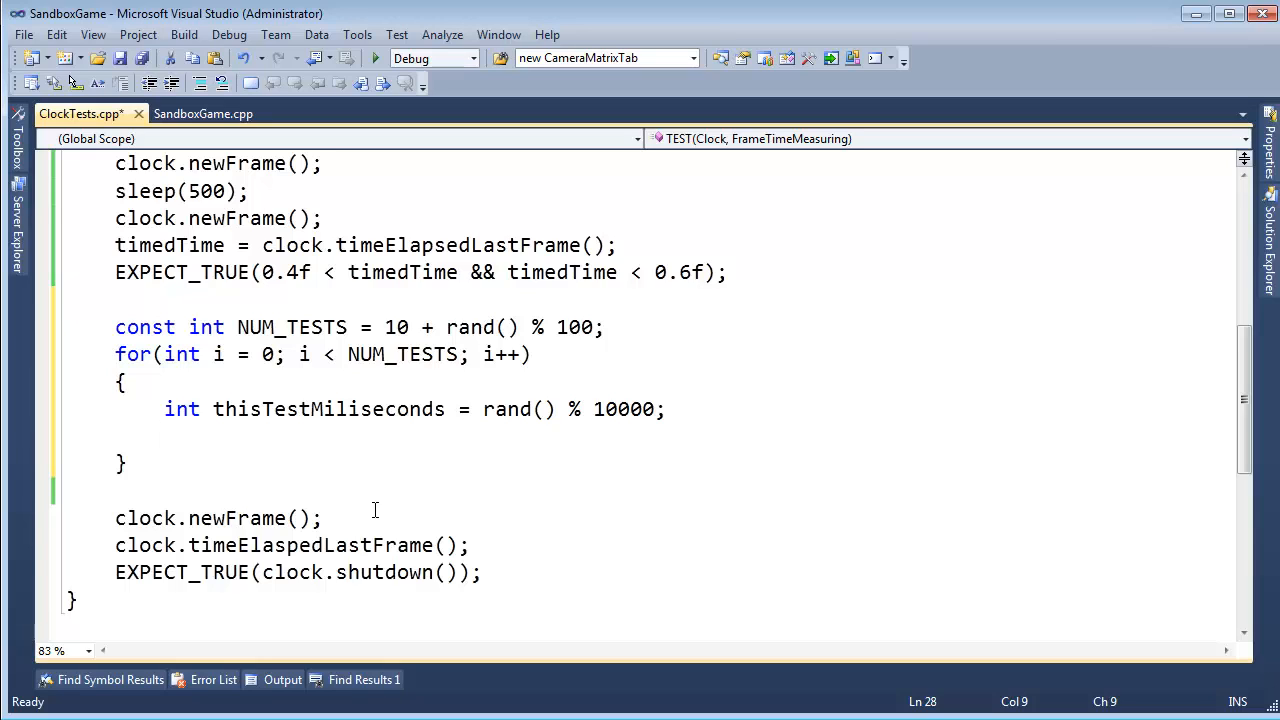
- Start the sleep(thisTestMilliseconds); call on the empty loop line
drag(484, 410, 670, 410)
click(383, 438)
text(sleep()
text(teh)
key(BackSpace)
key(BackSpace)
text(hisTe)
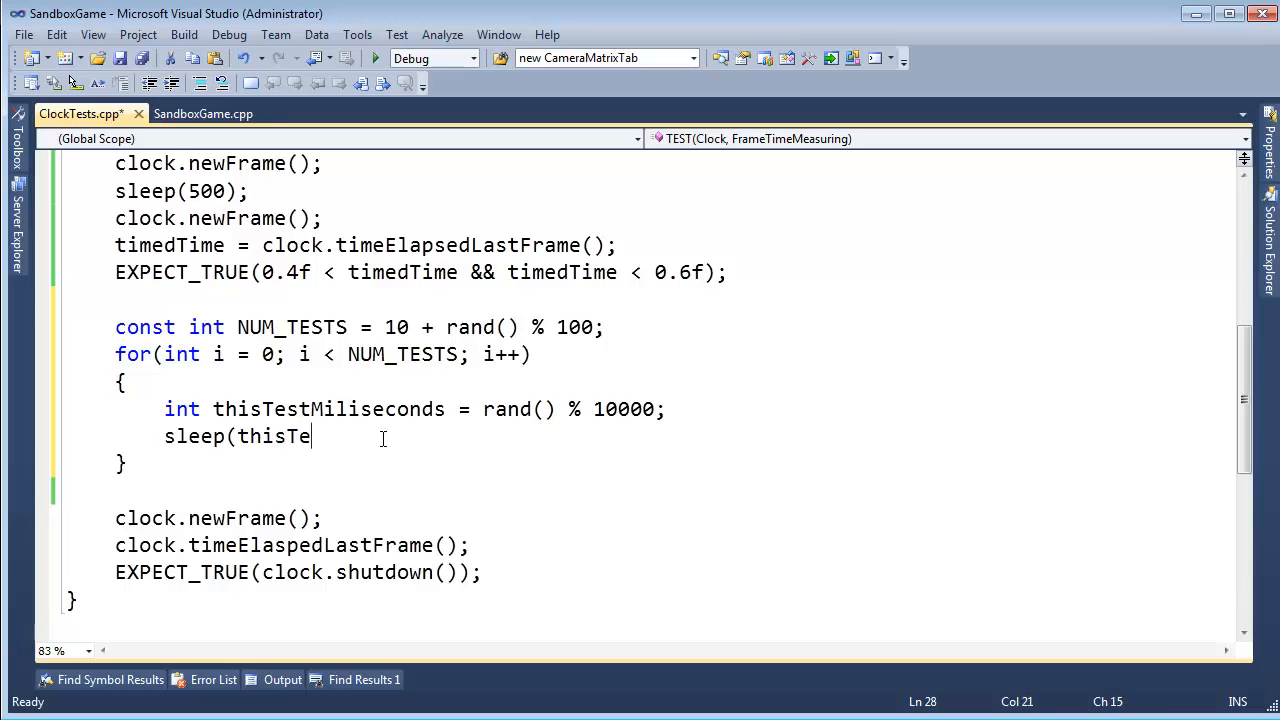
text(sts)
key(BackSpace)
text(Mill)
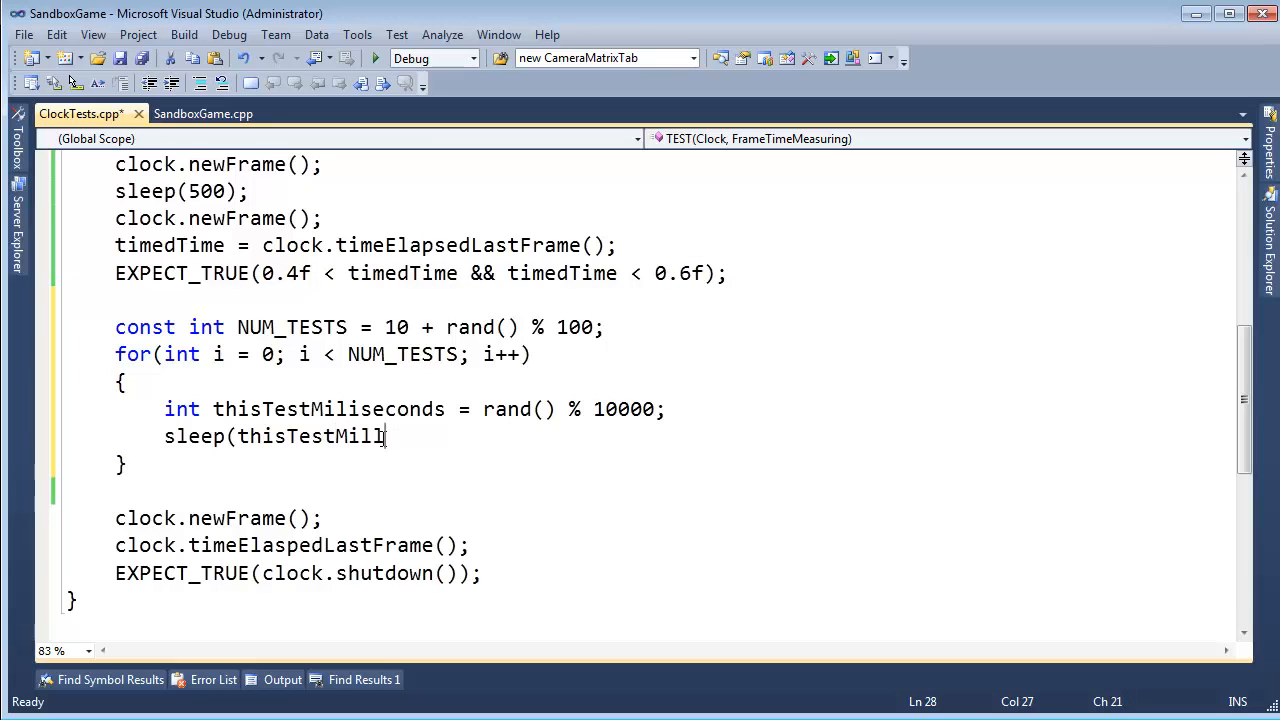
- Rename the declaration to thisTestMilliseconds, finish the sleep call and add a blank line above it
click(346, 409)
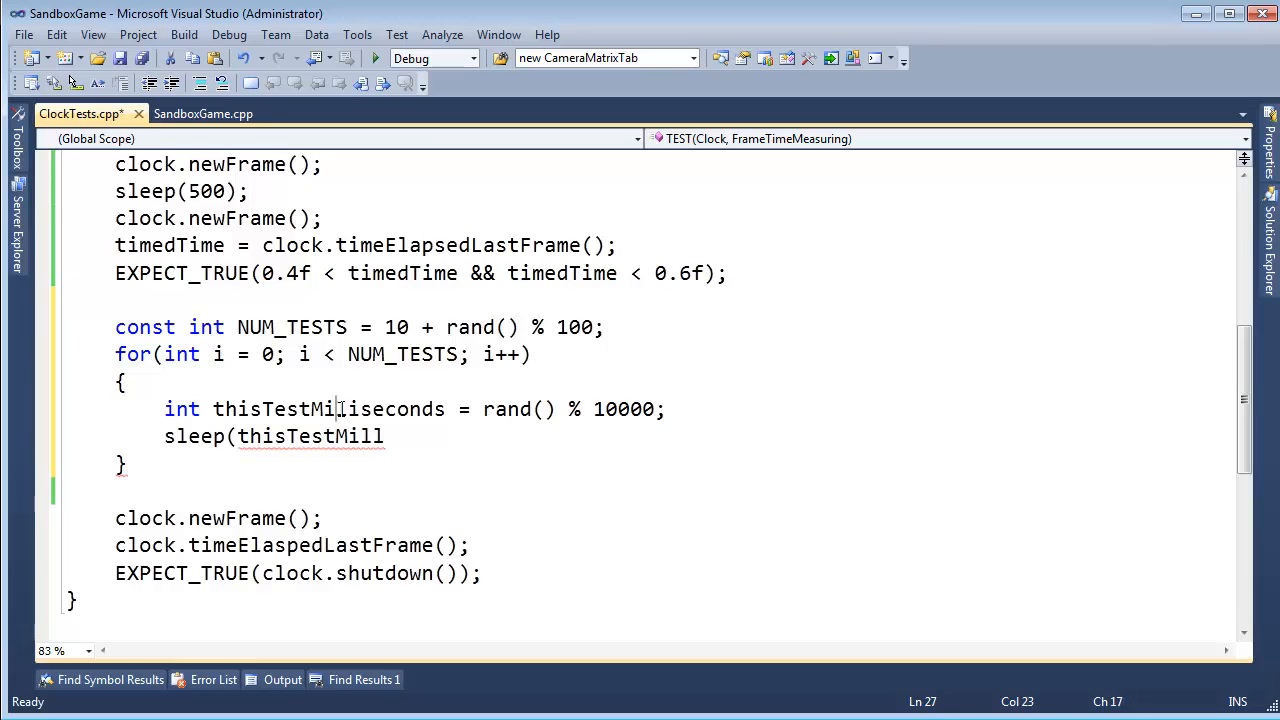
text(l)
click(411, 442)
text(is)
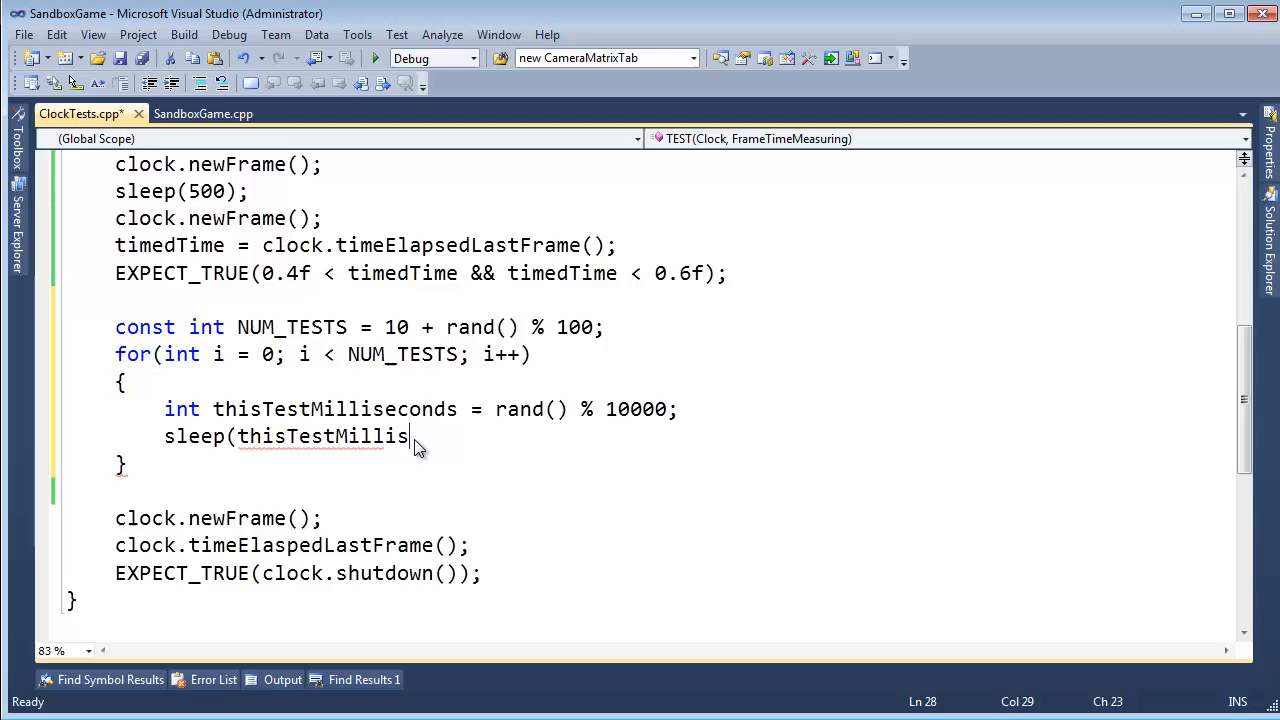
text(econds);)
key(Return)
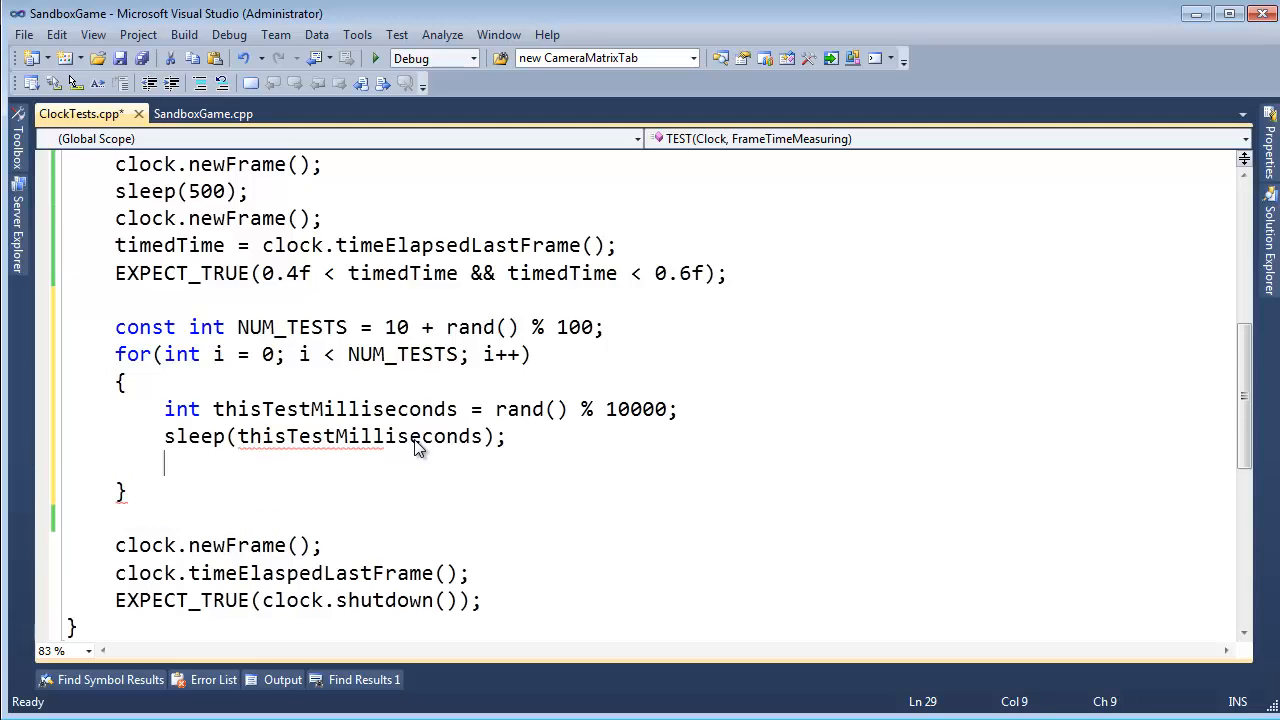
key(ctrl+Return)
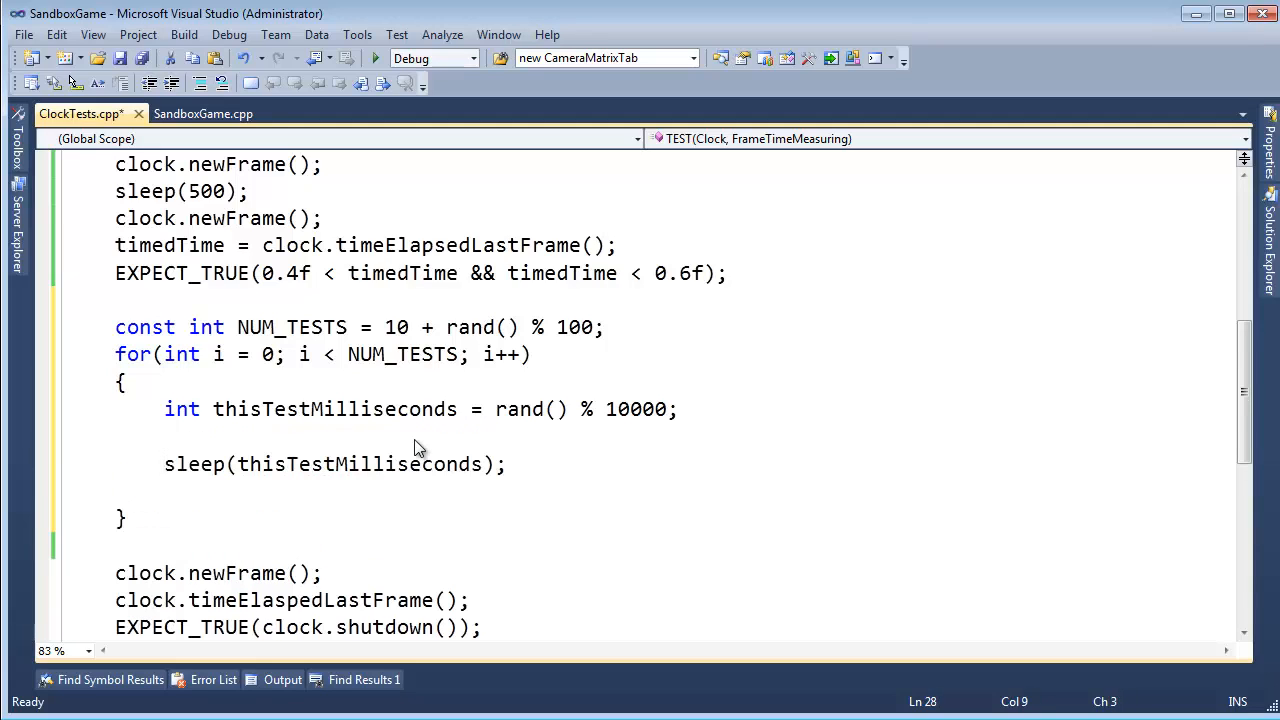
text(clock.newFr)
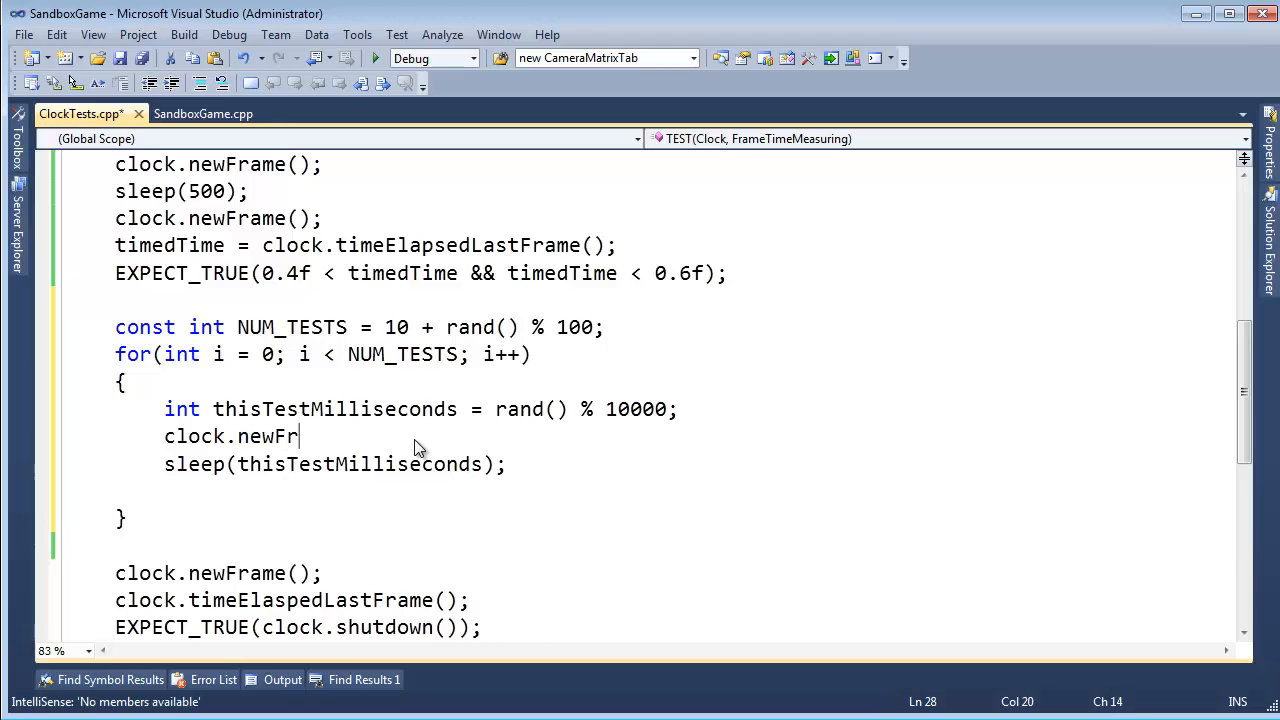
text(ame();)
- Wrap sleep(thisTestMilliseconds); between two clock.newFrame(); calls in the loop
mouse_move(115, 245)
mouse_down()
mouse_move(643, 425)
mouse_move(685, 410)
mouse_up()
drag(375, 437, 118, 409)
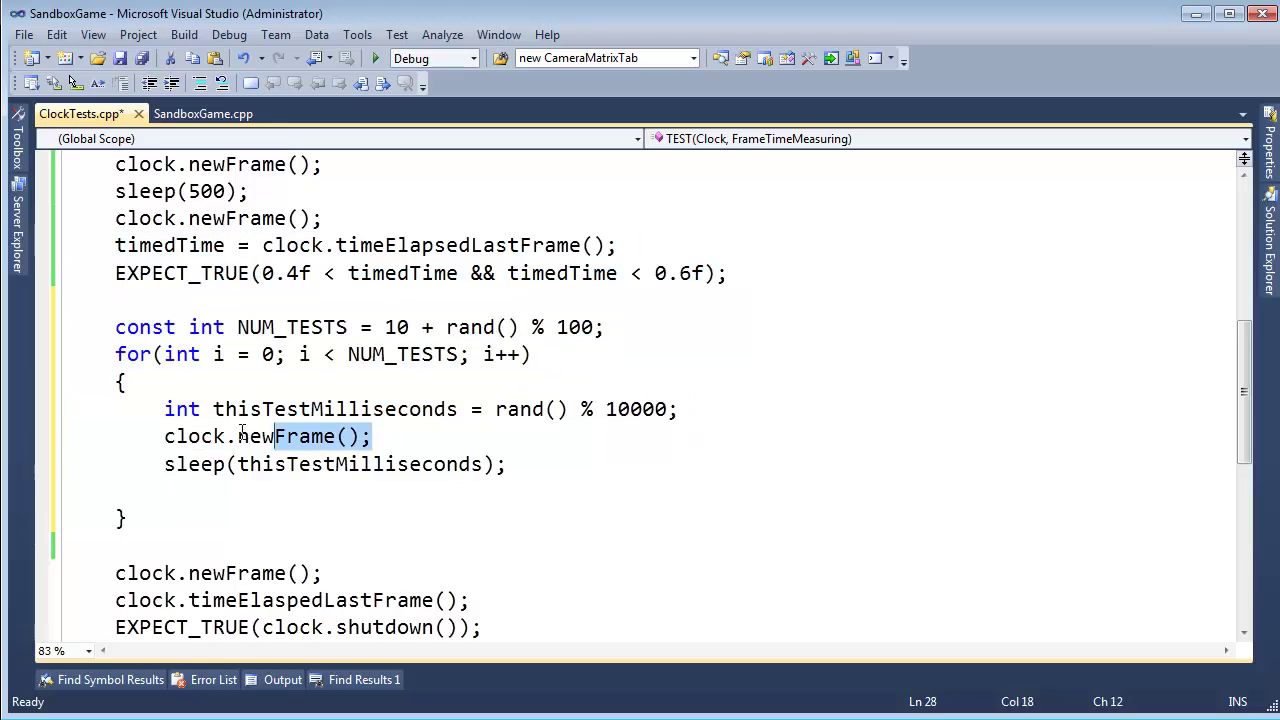
click(521, 460)
drag(510, 464, 164, 466)
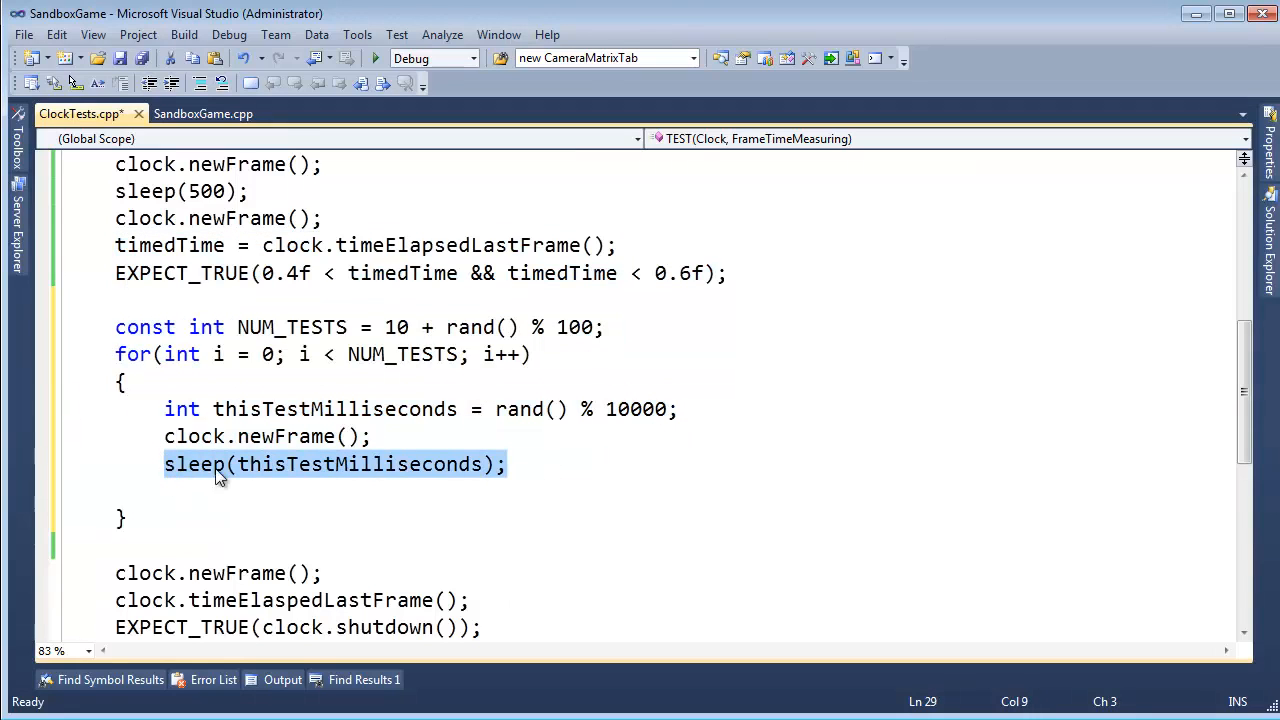
click(531, 463)
key(Return)
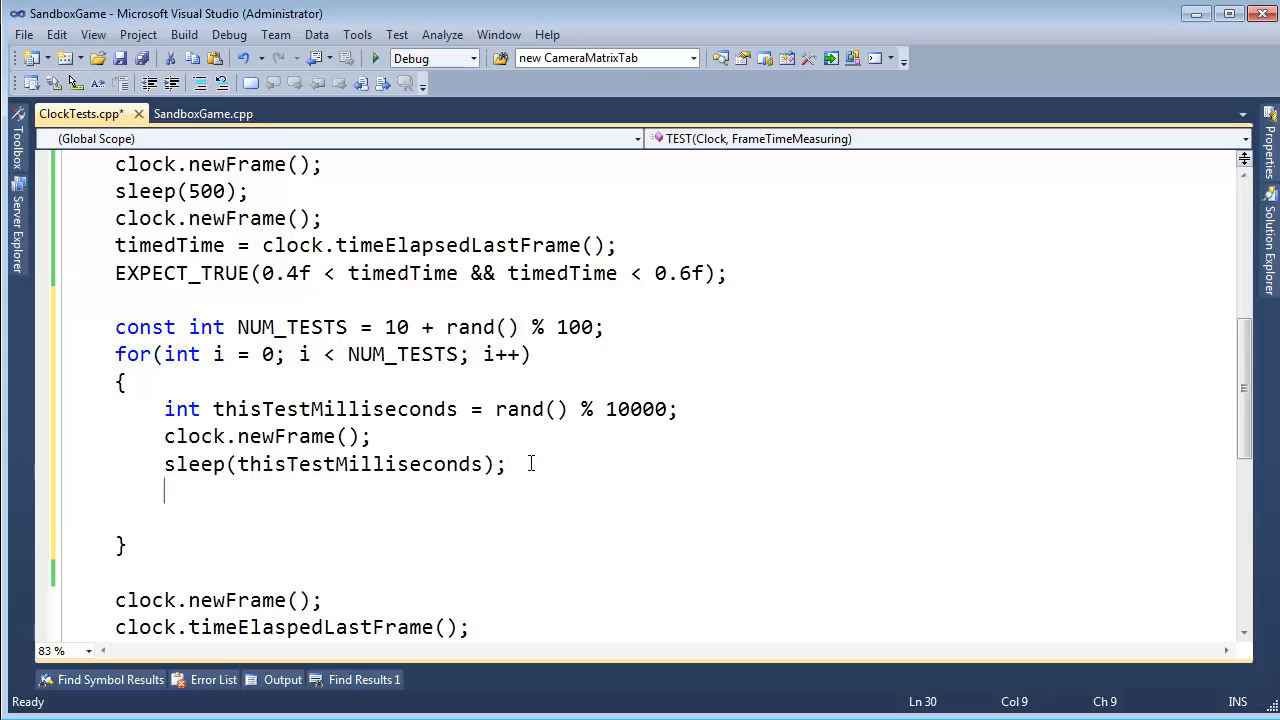
text(clock.new)
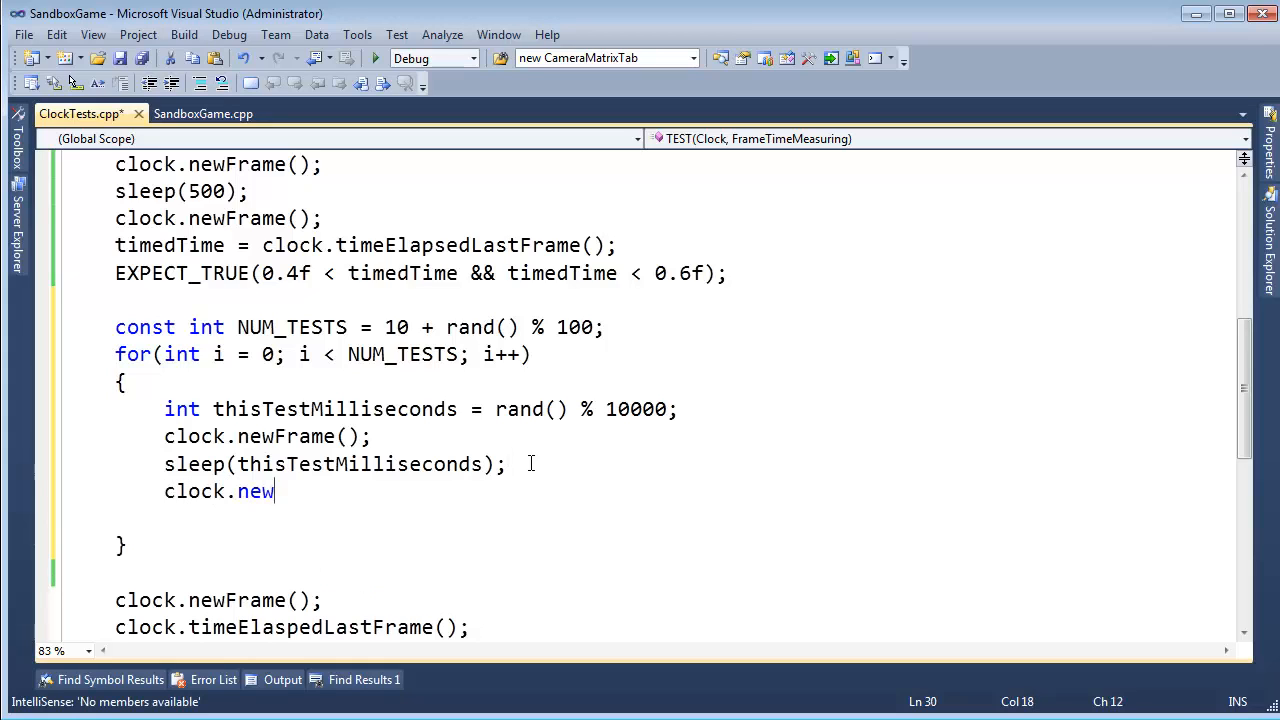
text(Frame();)
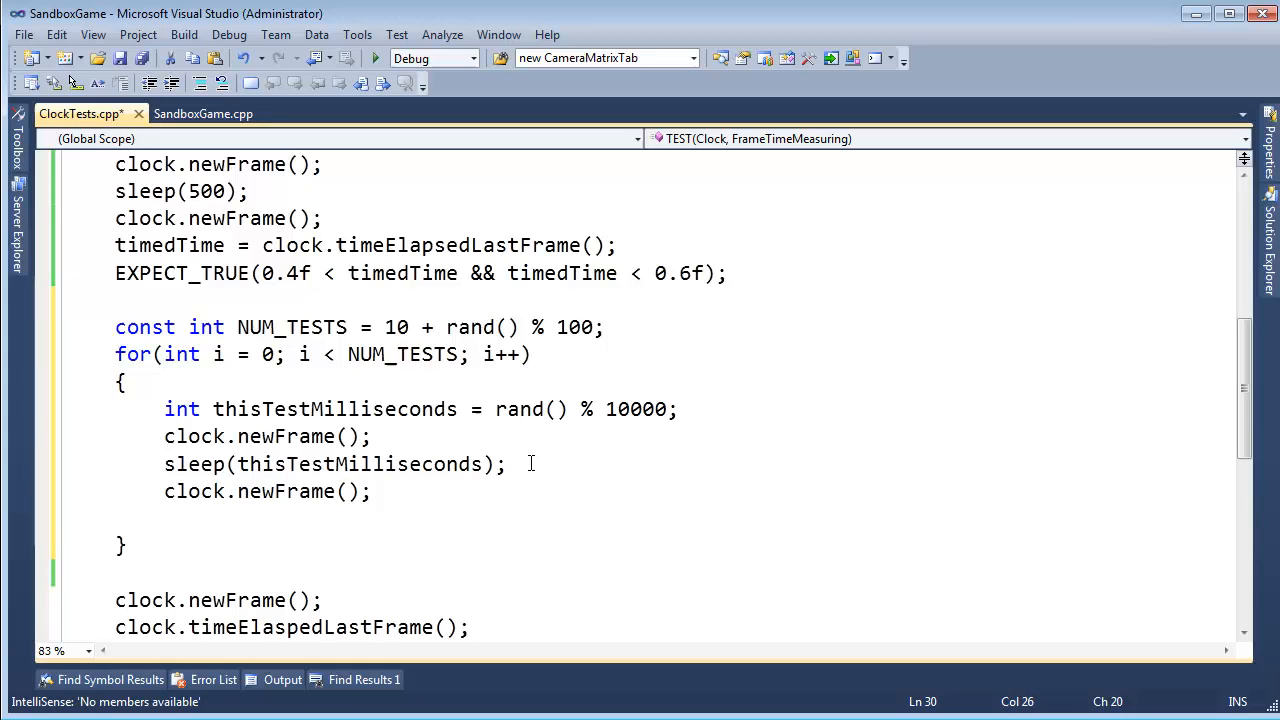
key(ctrl+shift+Left)
key(ctrl+shift+Left)
key(ctrl+shift+Left)
key(ctrl+shift+Left)
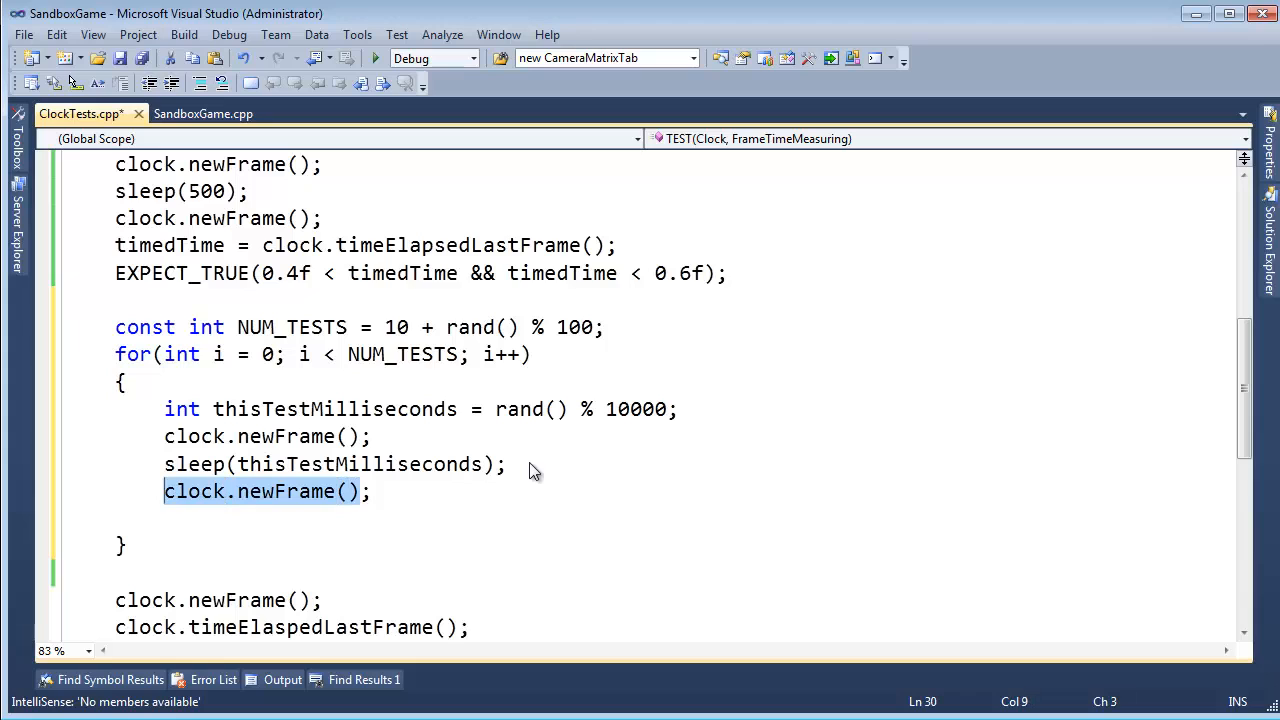
key(Up)
key(Up)
key(ctrl+shift+Right)
key(ctrl+shift+Right)
key(ctrl+shift+Right)
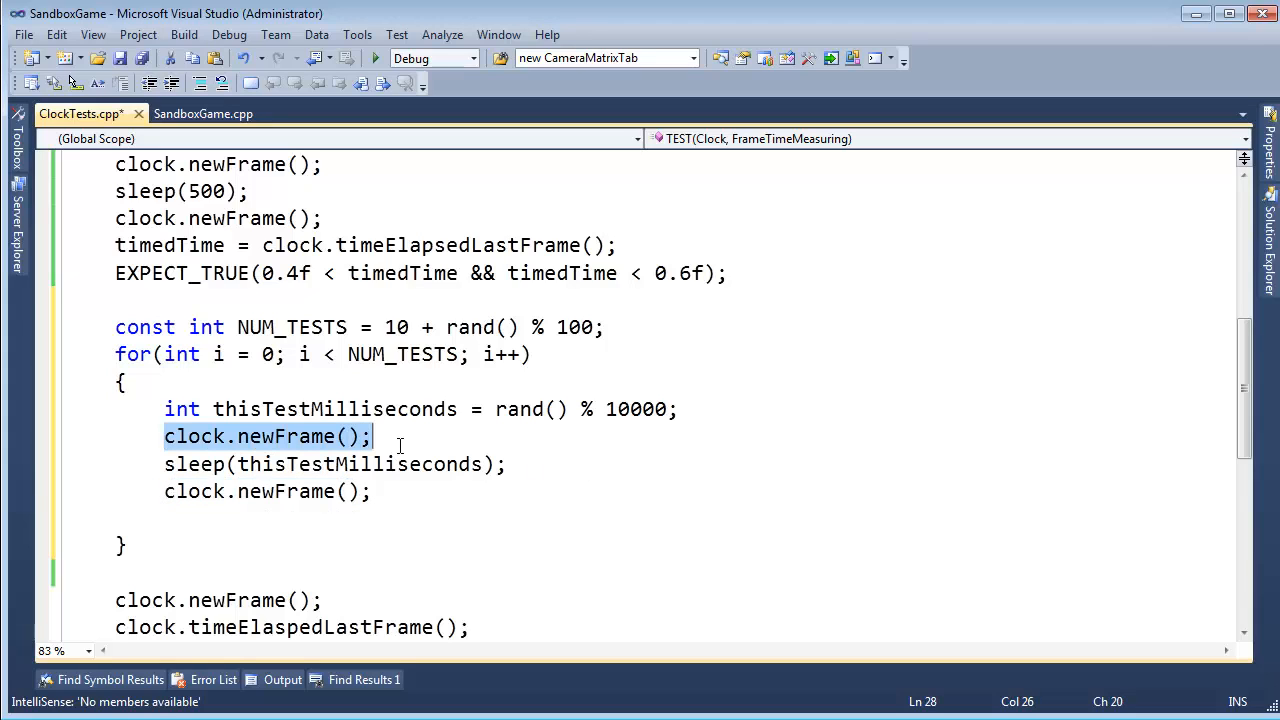
- Review the loop's newFrame, sleep and second newFrame lines, ending after the last call
click(374, 491)
drag(374, 491, 165, 491)
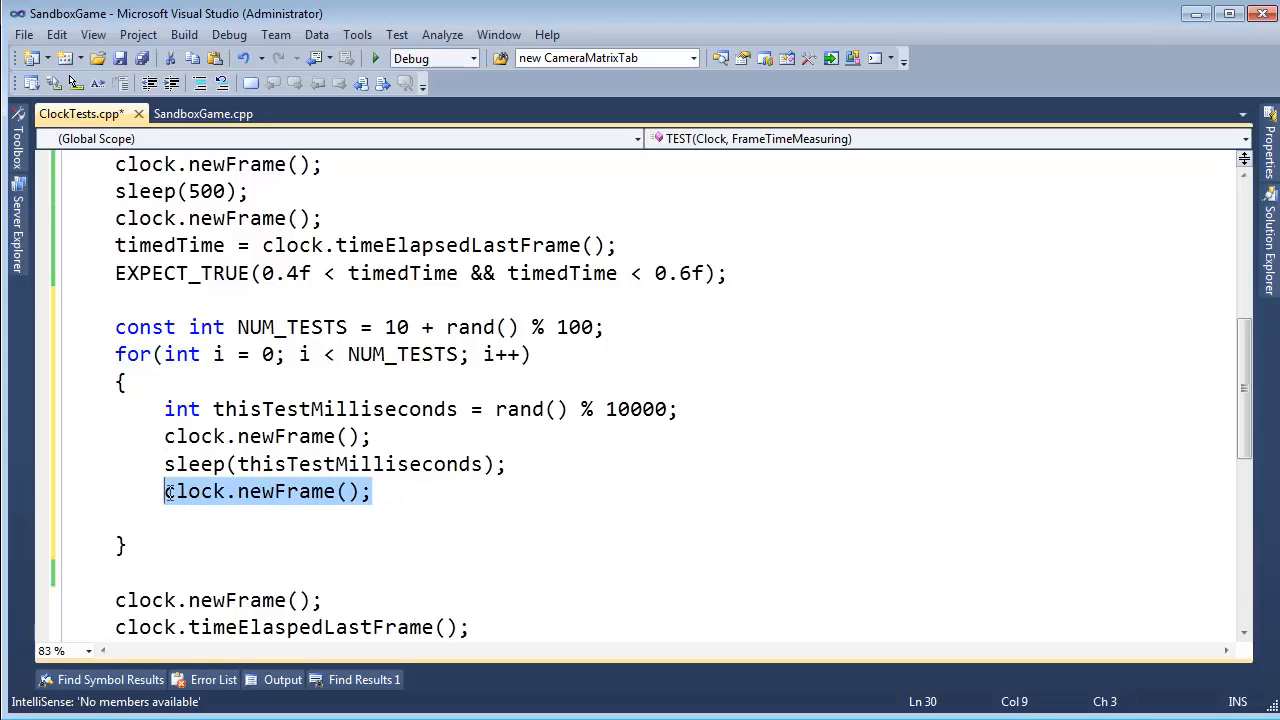
key(Down)
mouse_move(164, 436)
mouse_down()
mouse_move(404, 508)
mouse_move(404, 497)
mouse_up()
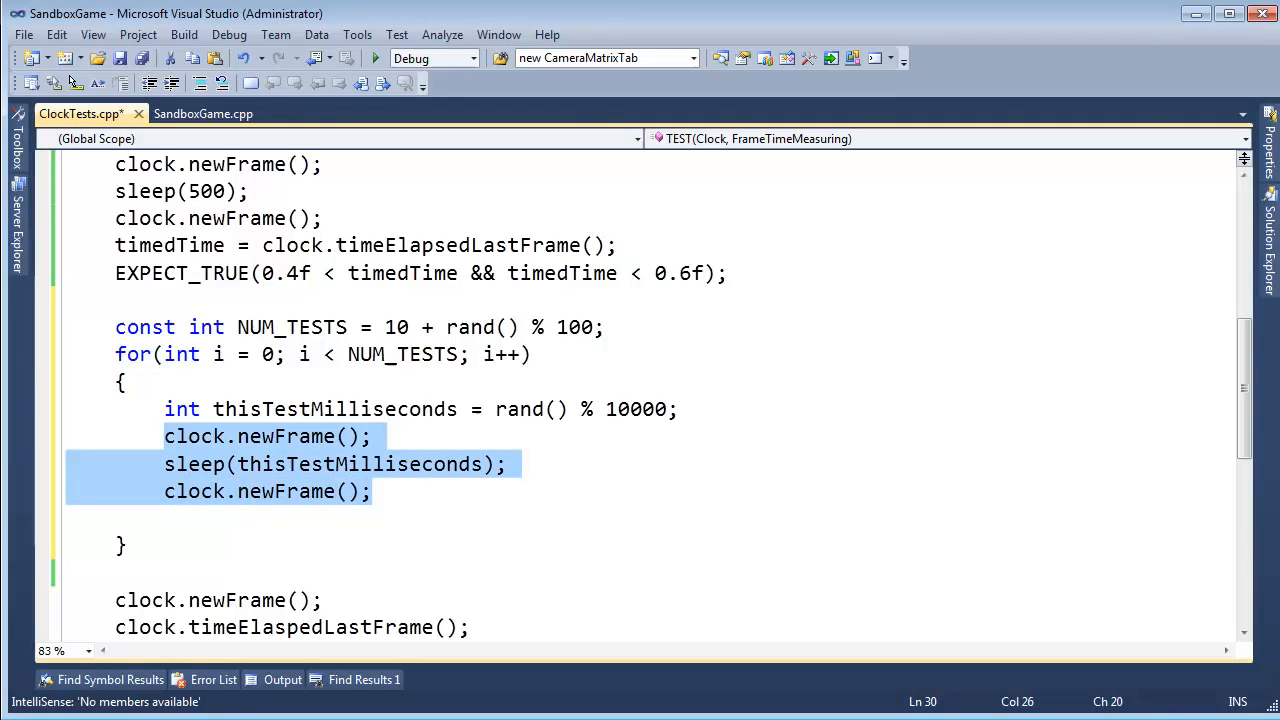
click(398, 490)
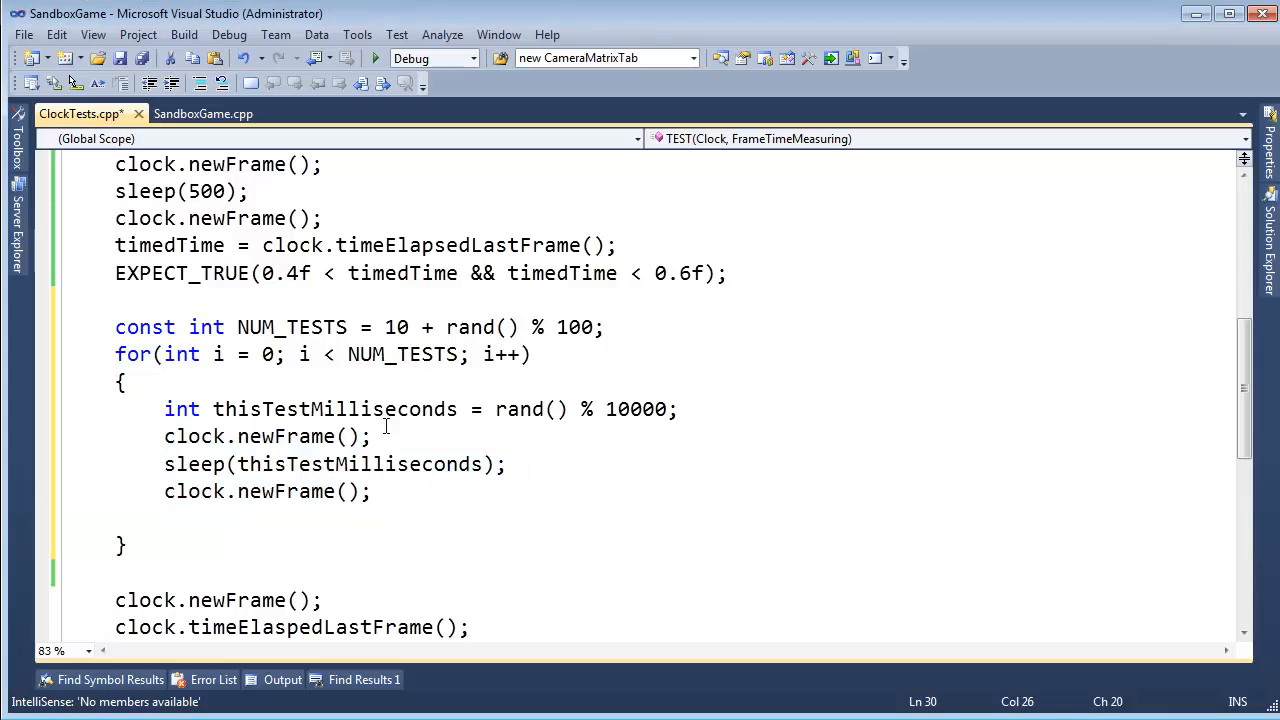
drag(385, 426, 318, 440)
click(383, 489)
drag(383, 489, 166, 494)
click(405, 520)
- Drop the partial Expect line and declare const float THRESHOLD = 0.1f; below NUM_TESTS
key(Return)
text(Expec)
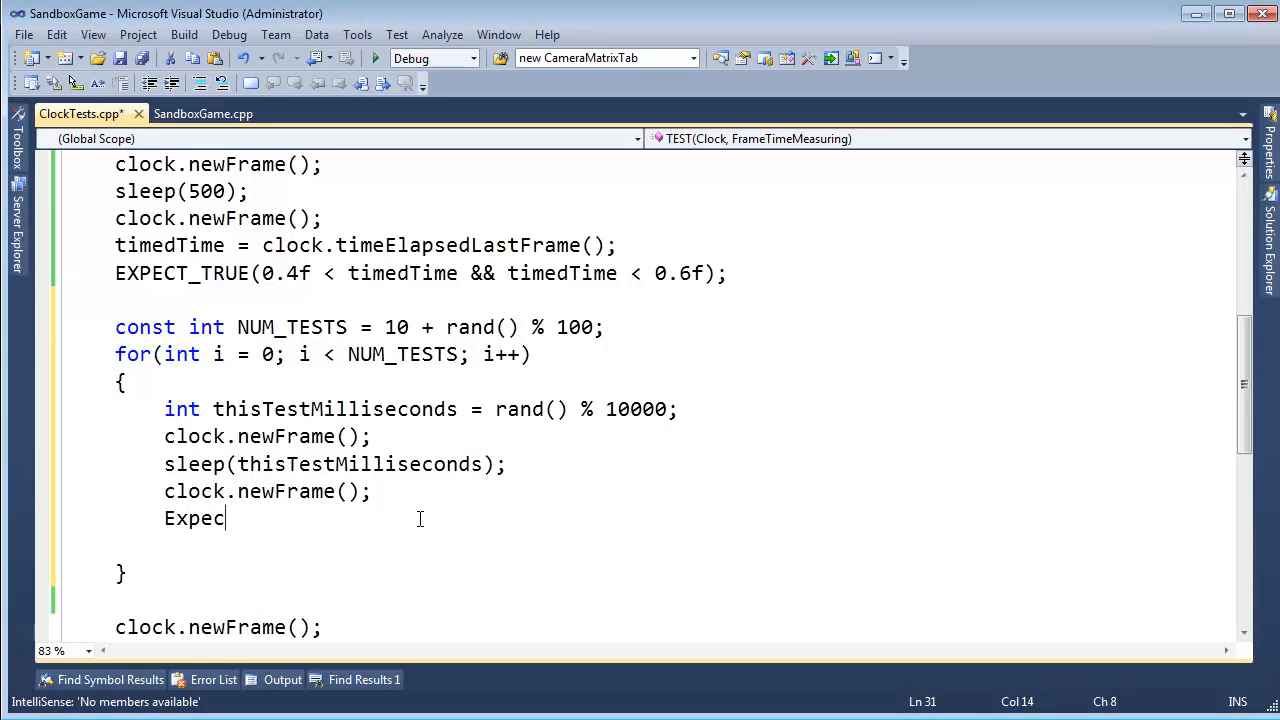
text(t)
key(BackSpace)
key(BackSpace)
key(BackSpace)
click(680, 328)
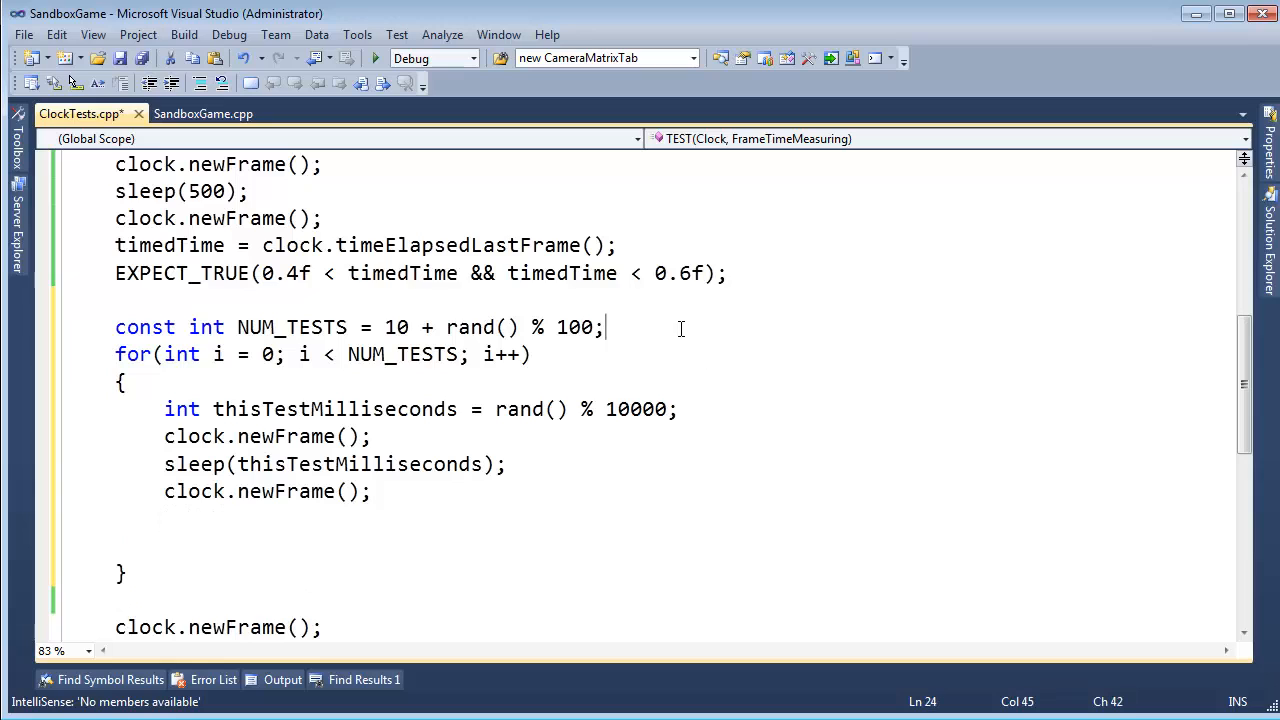
key(Return)
text(const flo)
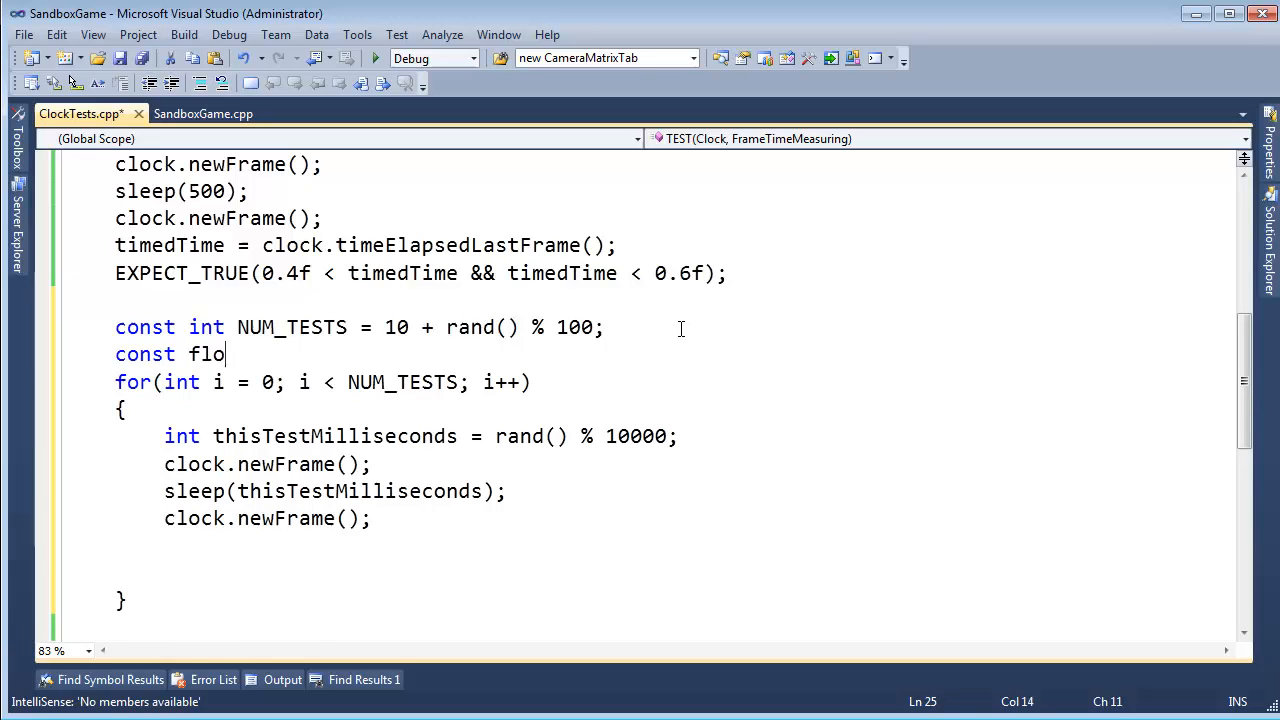
text(at THREAD)
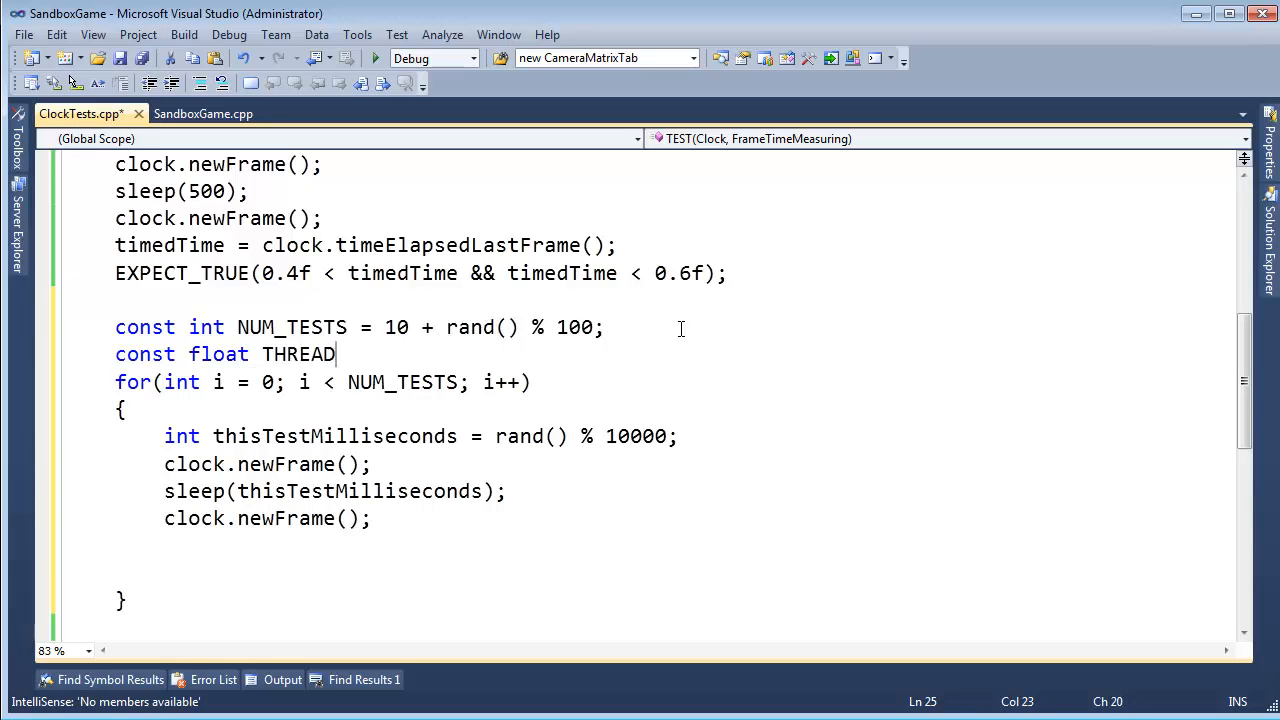
key(BackSpace)
key(BackSpace)
text(SH)
text(OLD = )
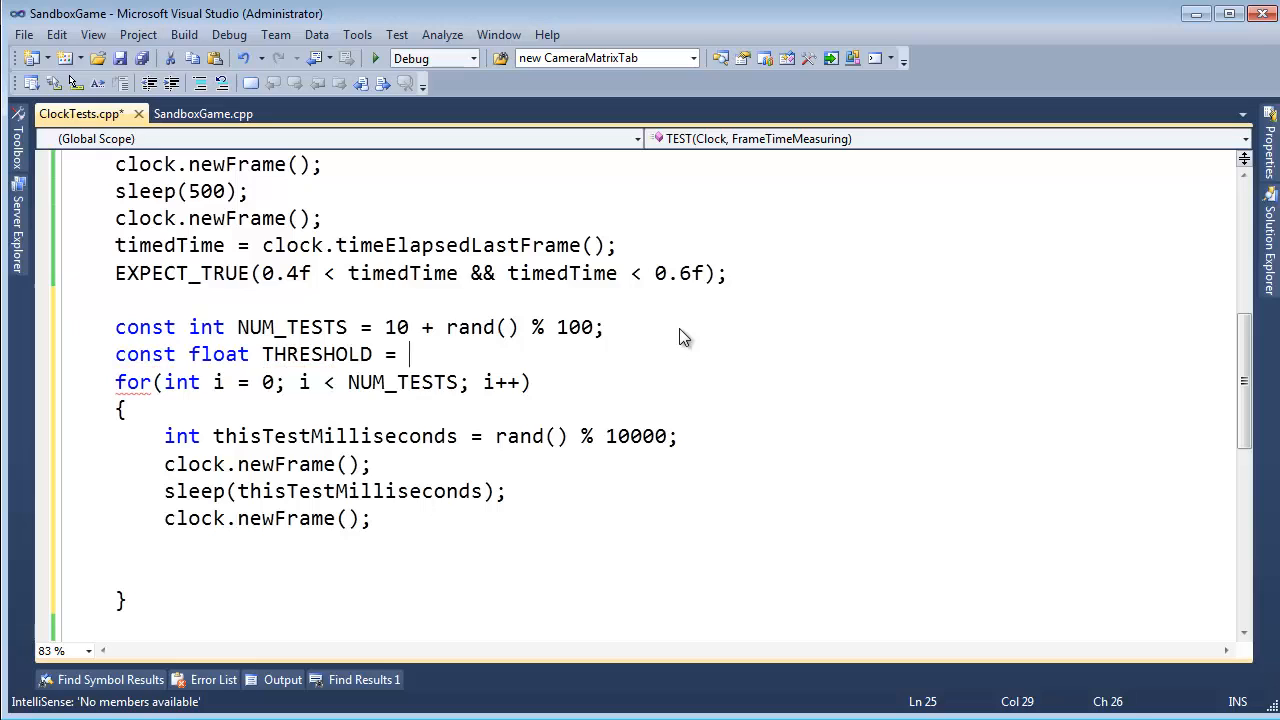
text(0.1f;)
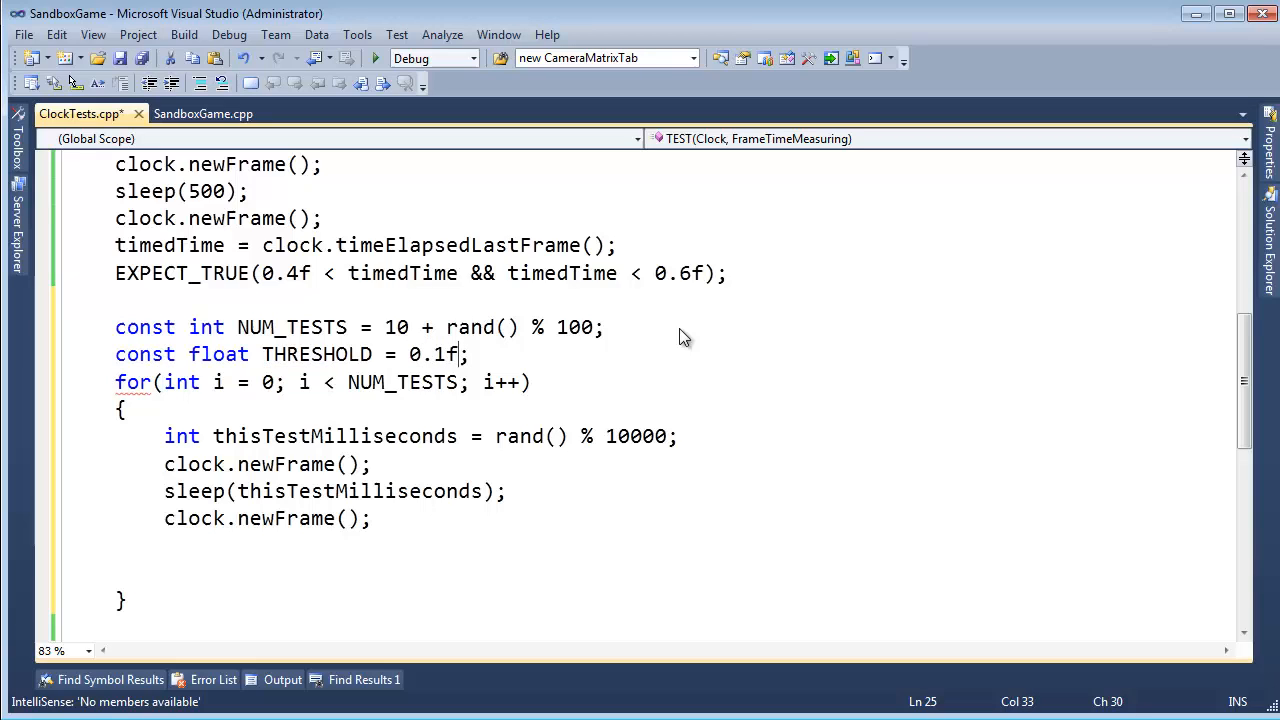
key(Left)
key(ctrl+shift+Left)
key(ctrl+shift+Left)
key(ctrl+shift+Right)
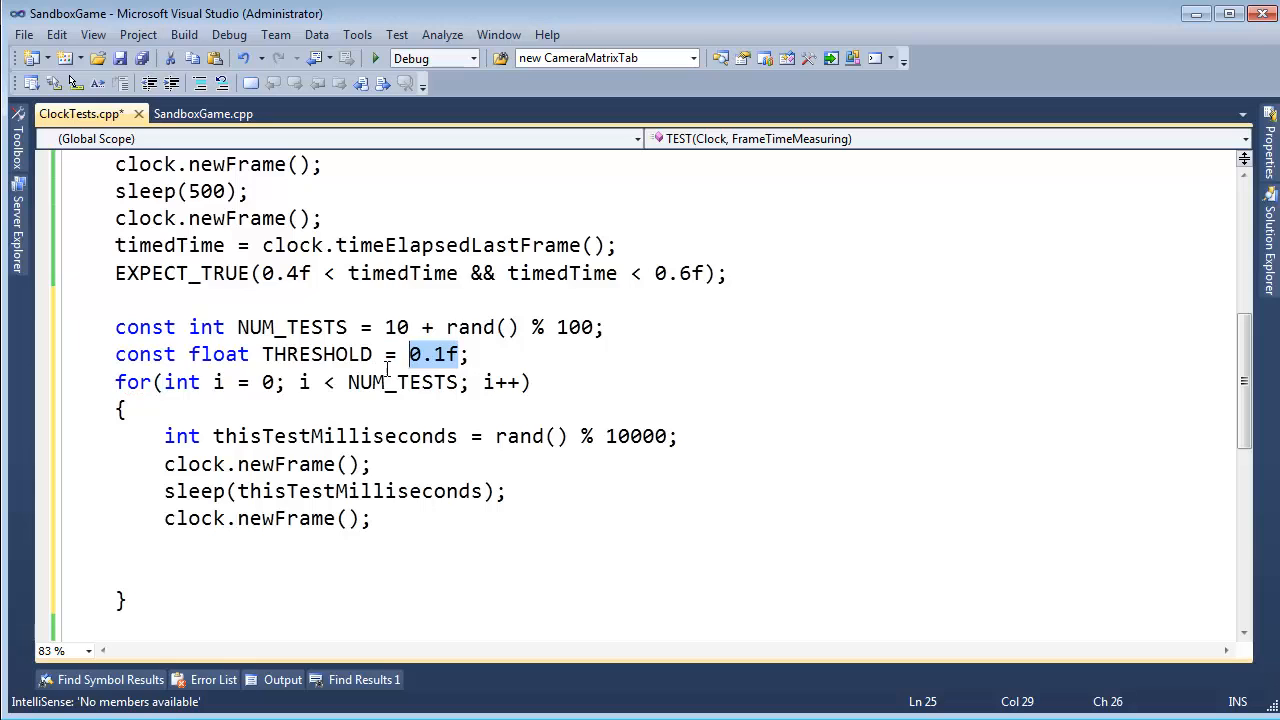
- Review the 0.1f threshold value against the sleep and newFrame calls in the loop
click(330, 345)
drag(400, 355, 462, 356)
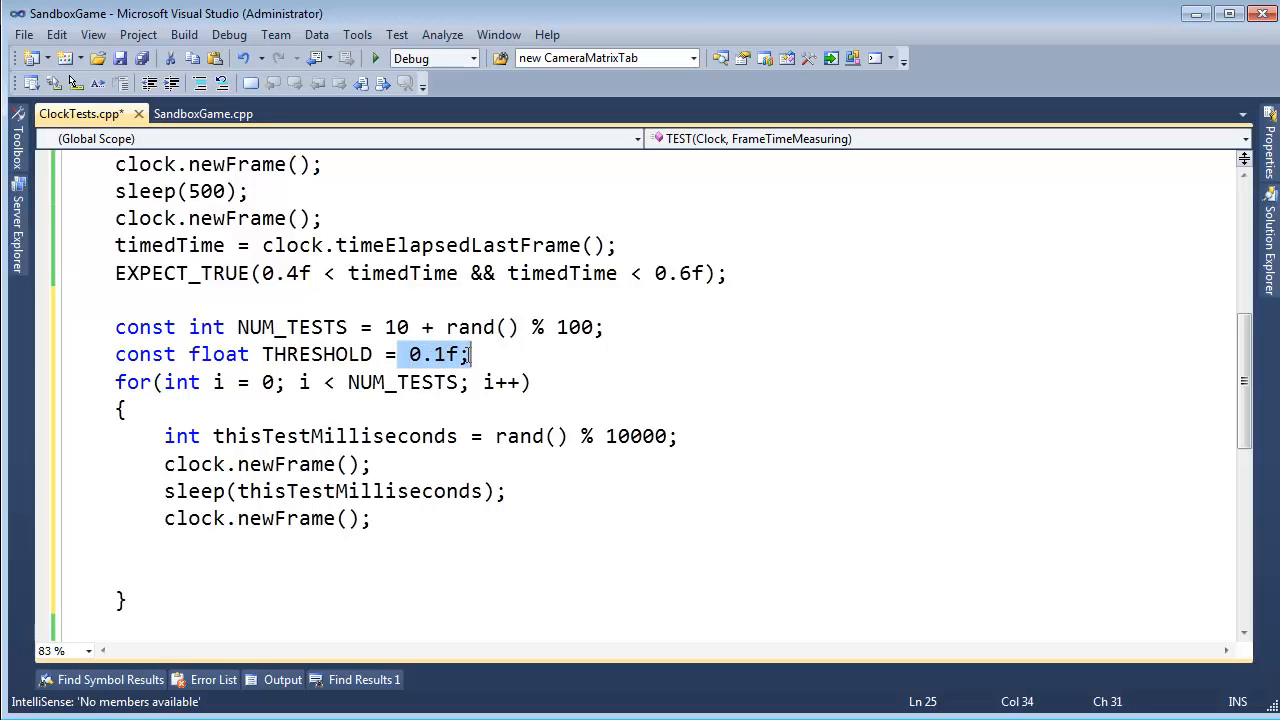
click(425, 357)
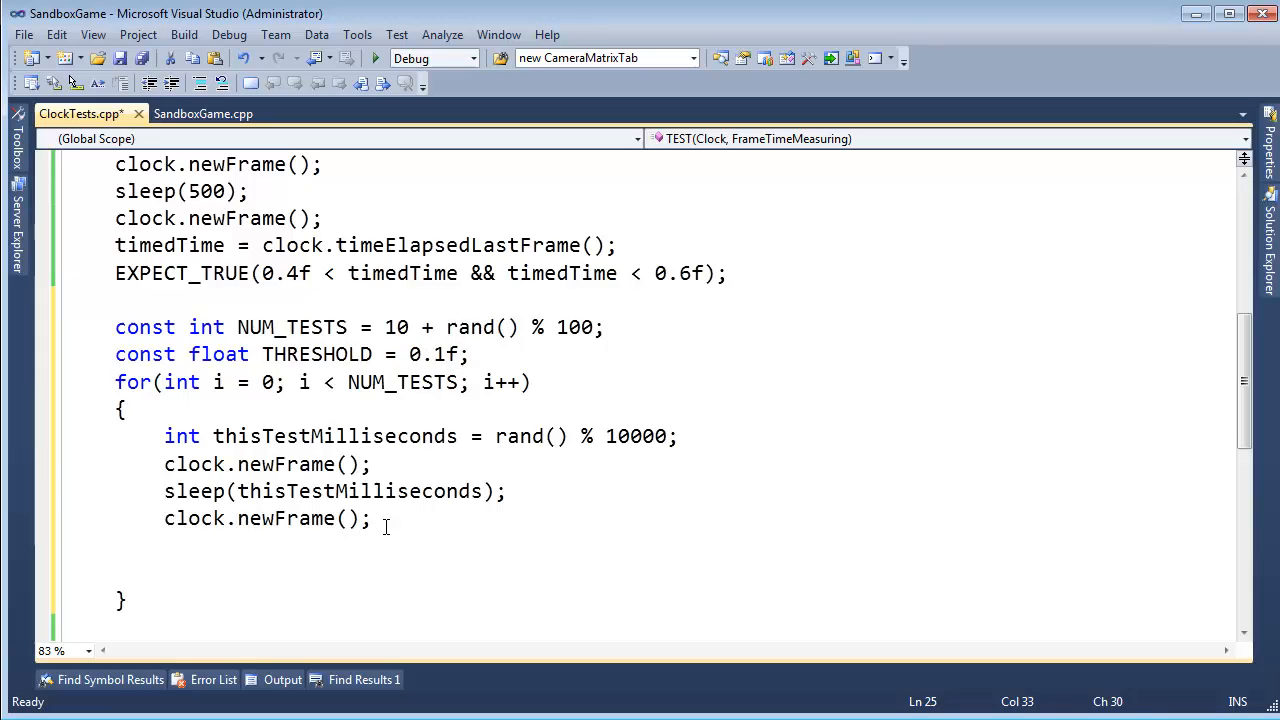
drag(398, 518, 290, 495)
click(407, 355)
drag(405, 355, 462, 355)
click(474, 354)
mouse_move(490, 382)
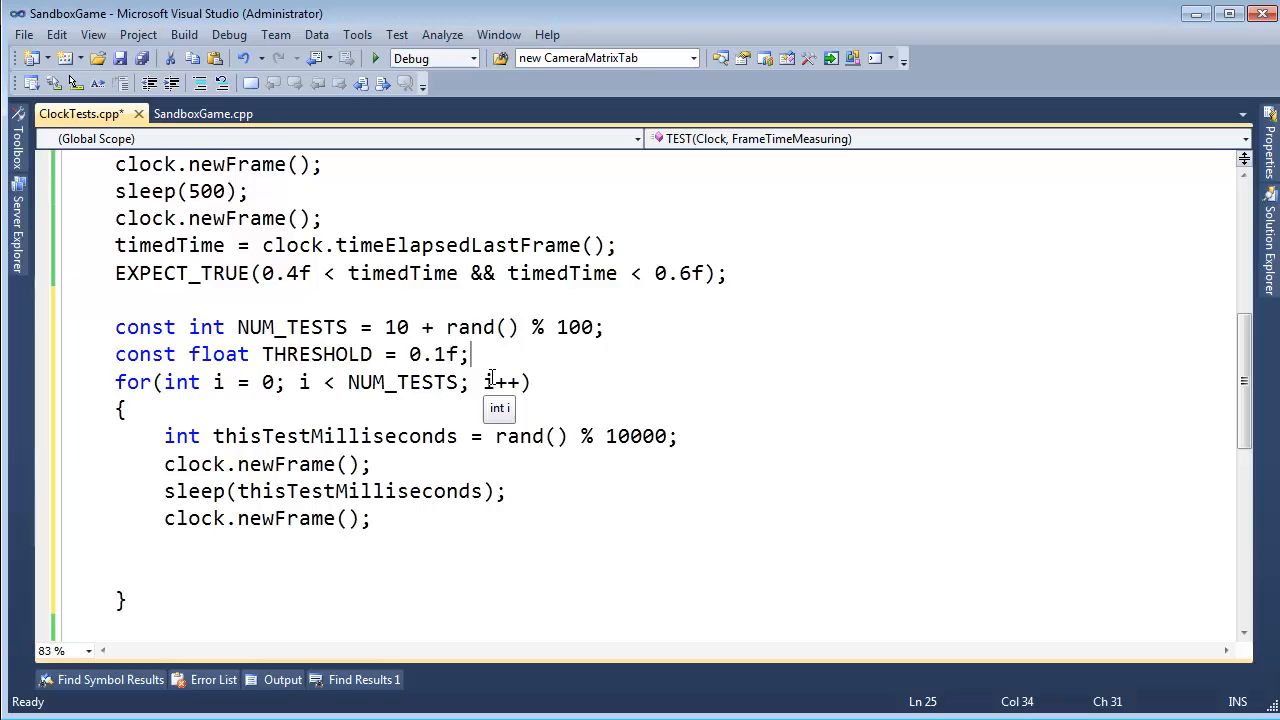
- Check the THRESHOLD name and its 0.1f value, then return to the blank line in the loop
click(302, 354)
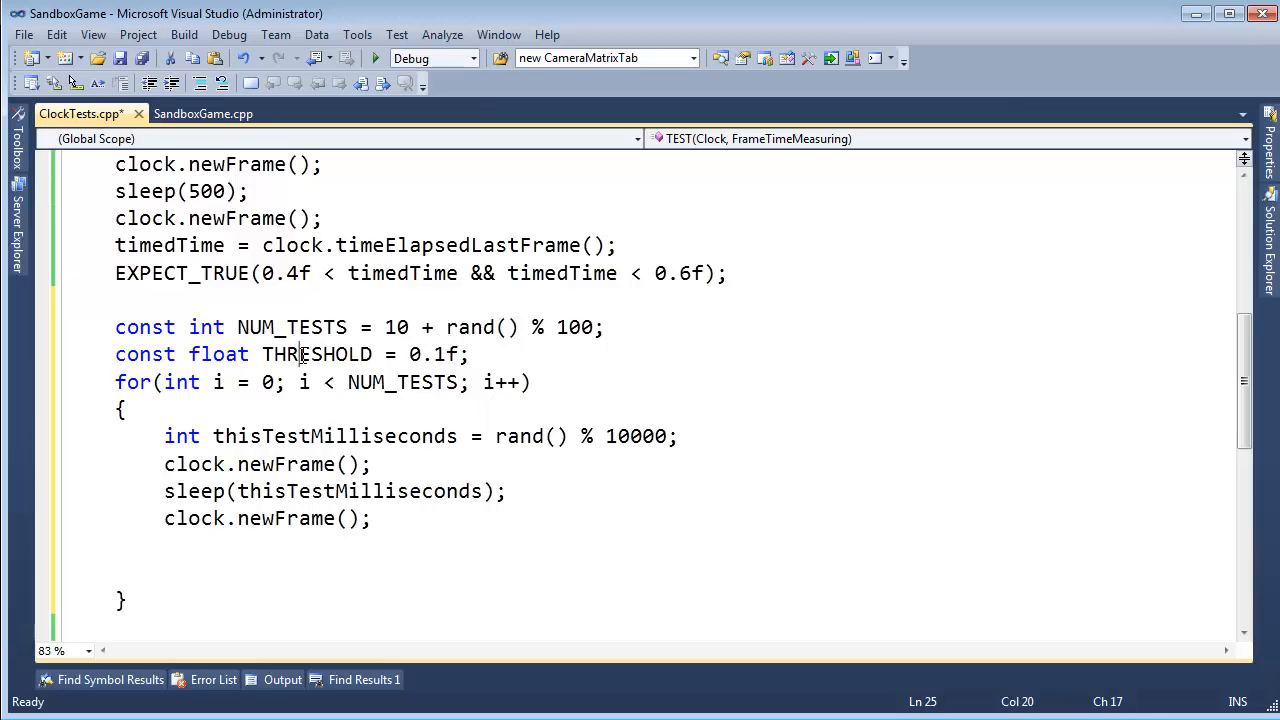
double_click(302, 354)
drag(409, 355, 466, 354)
double_click(324, 354)
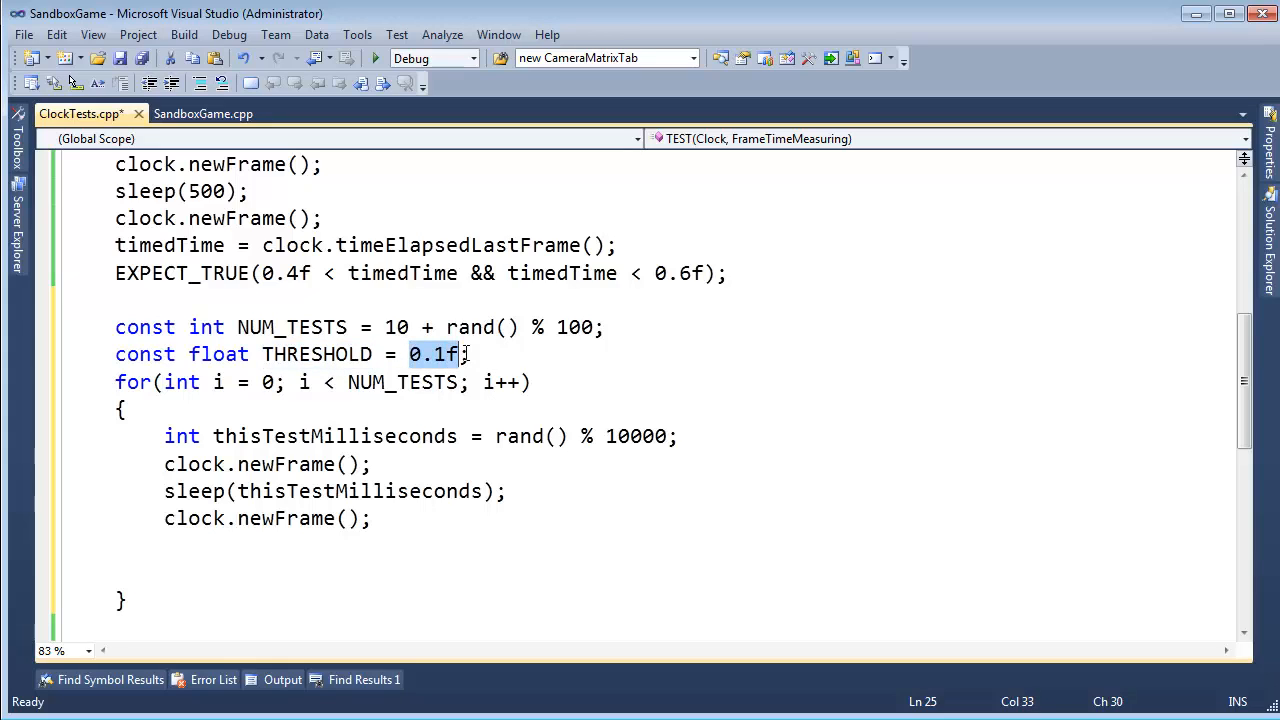
double_click(332, 356)
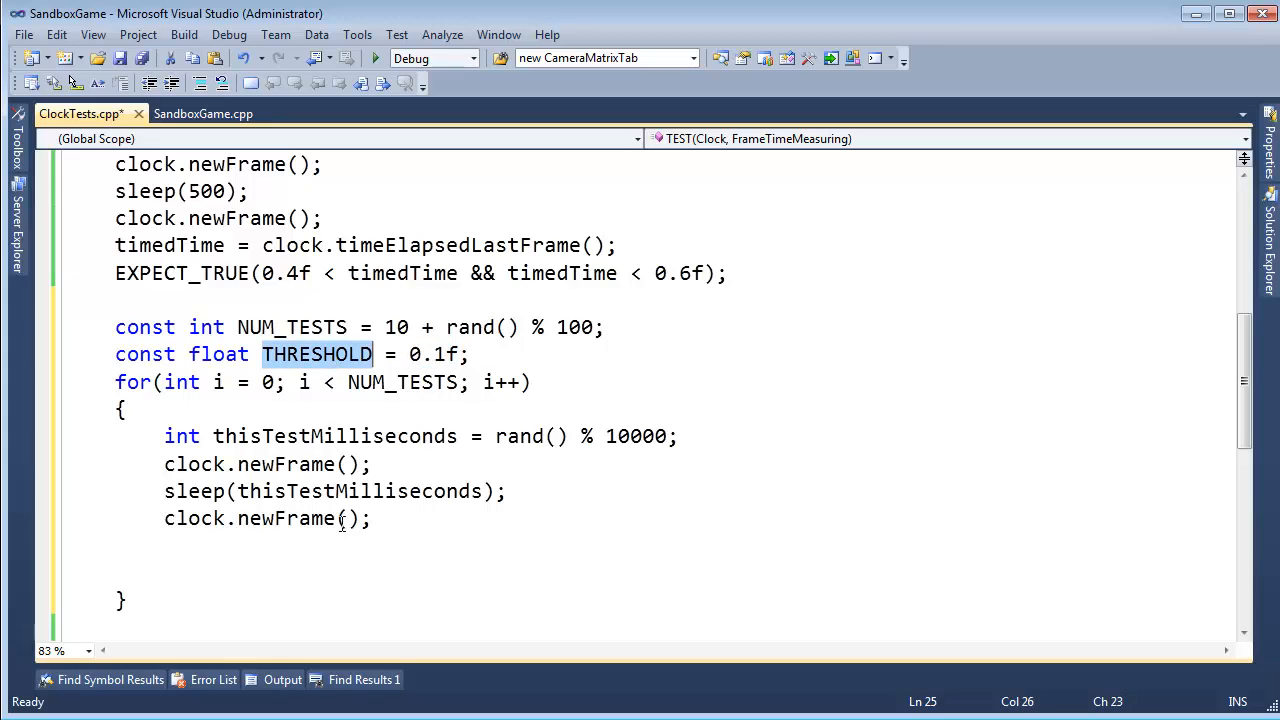
click(340, 540)
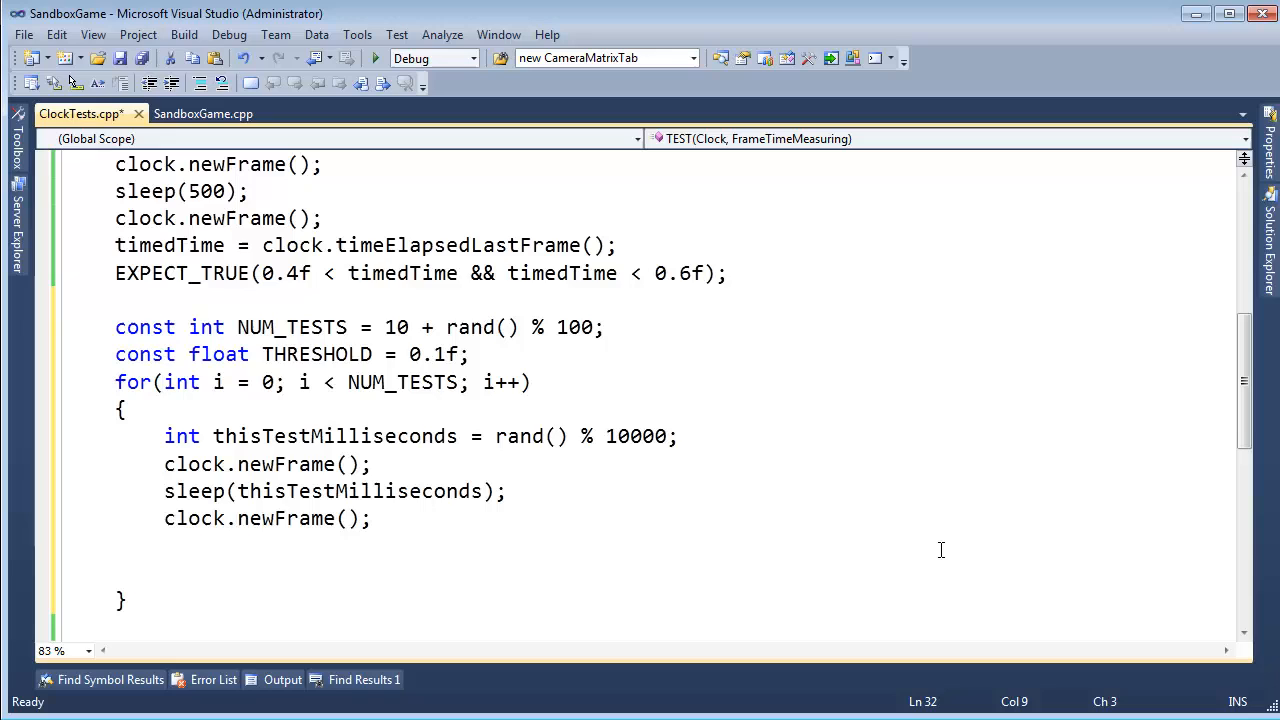
text(Expect_tr)
- Store clock.timeElapsedLastFrame() in float elapsedSeconds on a line above EXPECT_TRUE
key(Tab)
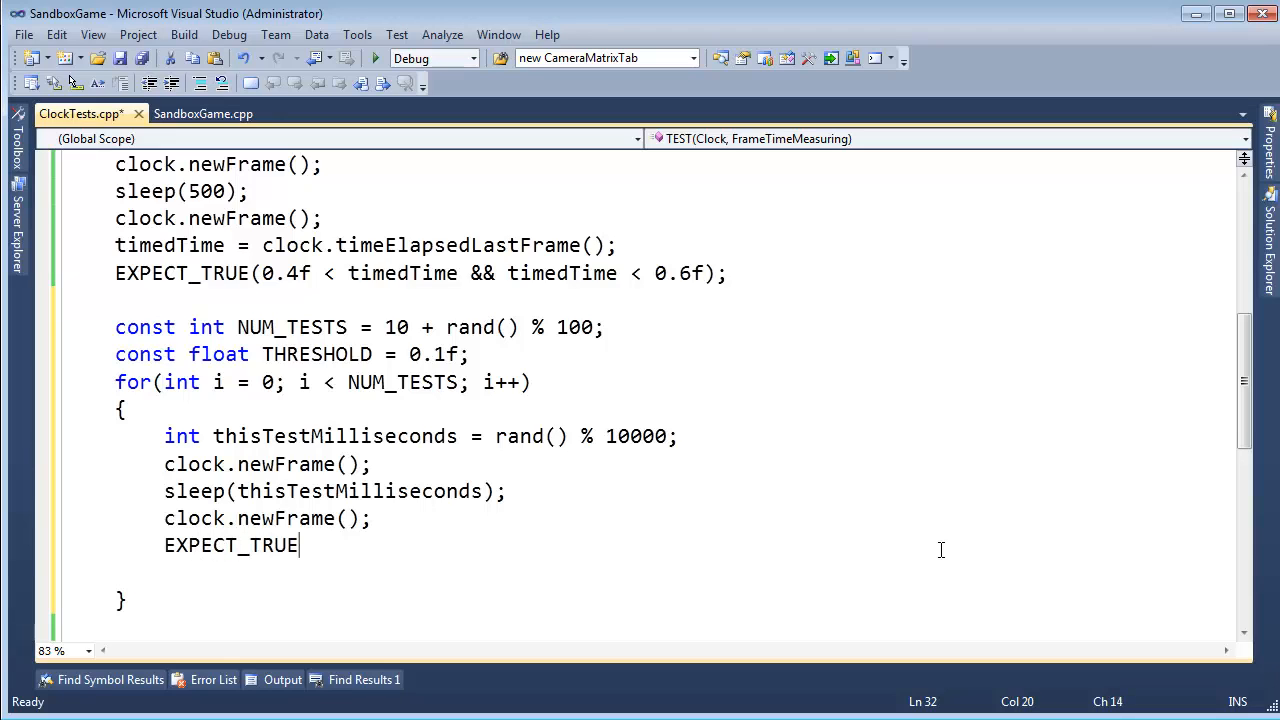
key(Home)
key(Return)
key(Up)
key(Tab)
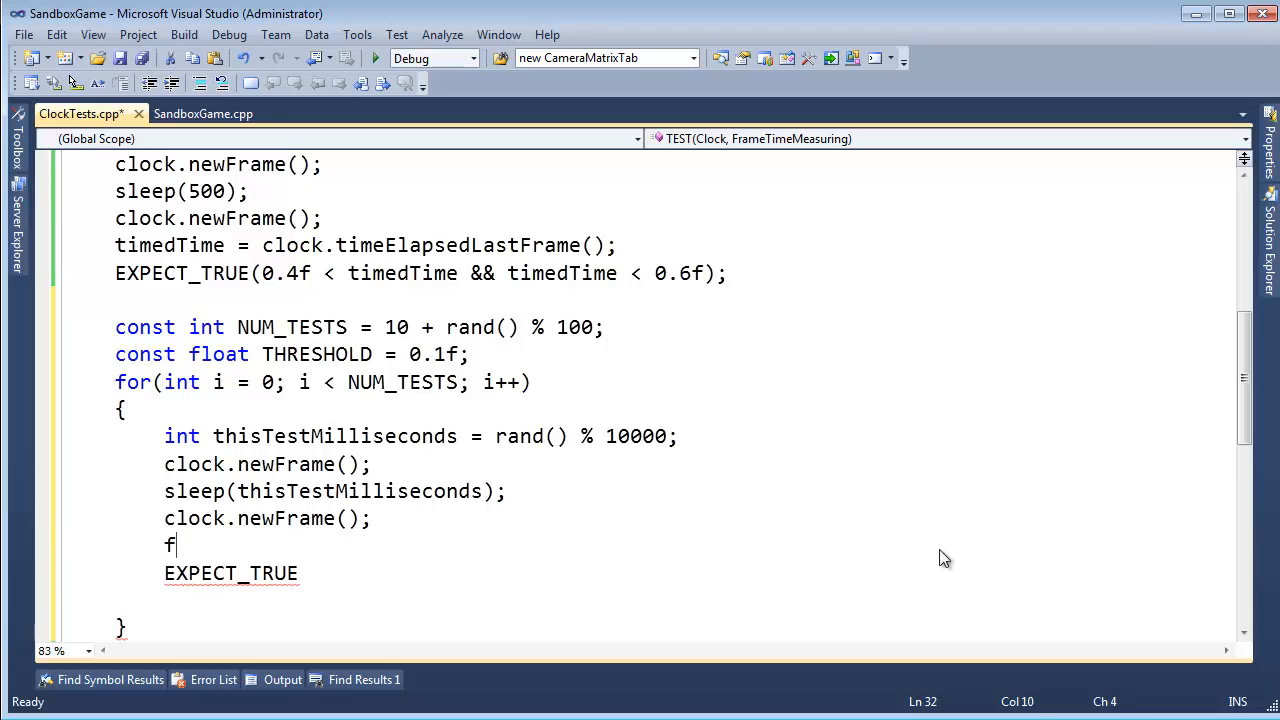
text(float e)
text(laps)
key(BackSpace)
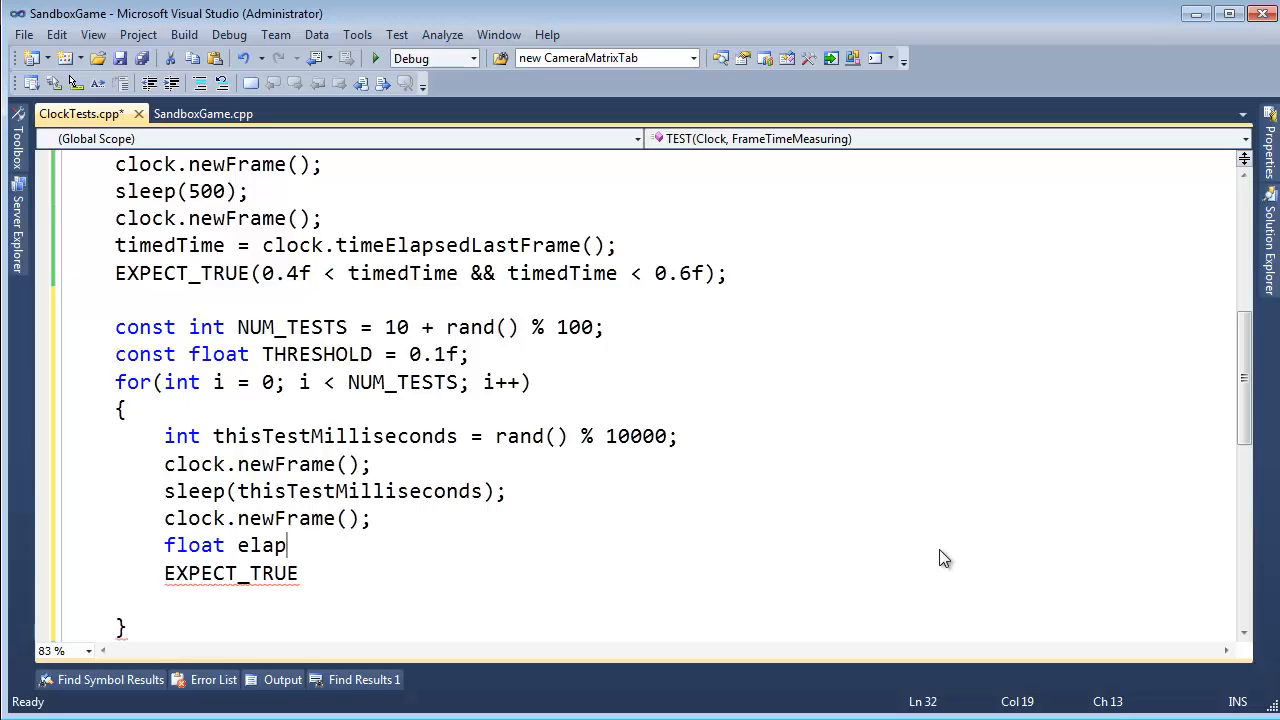
text(sedSec)
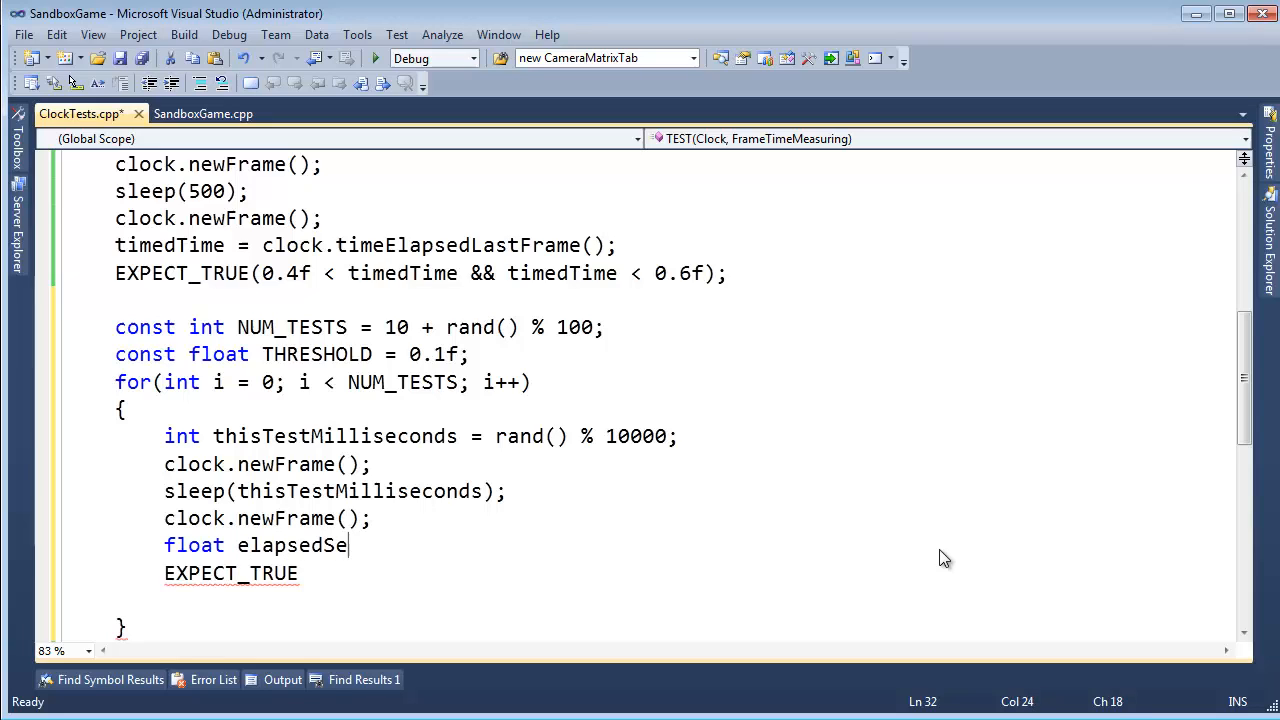
text(onds = )
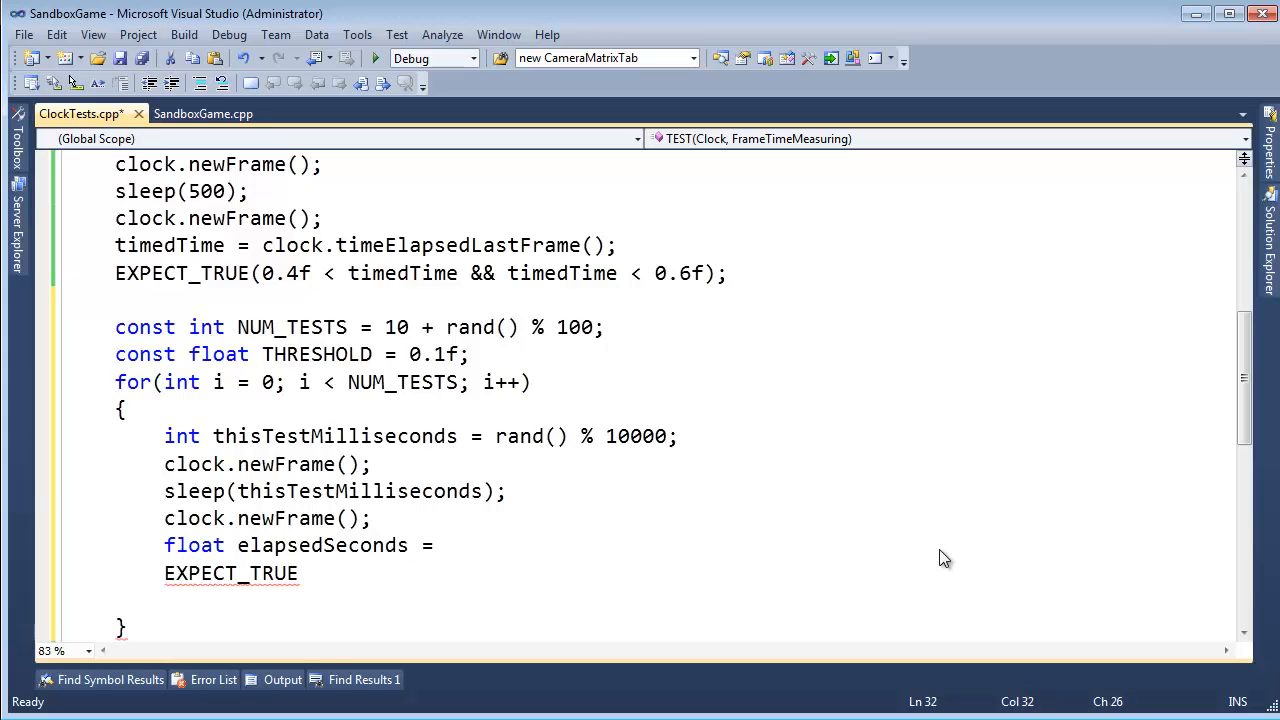
text(clock)
double_click(416, 245)
key(ctrl+c)
click(514, 545)
text(.)
key(ctrl+v)
text(();)
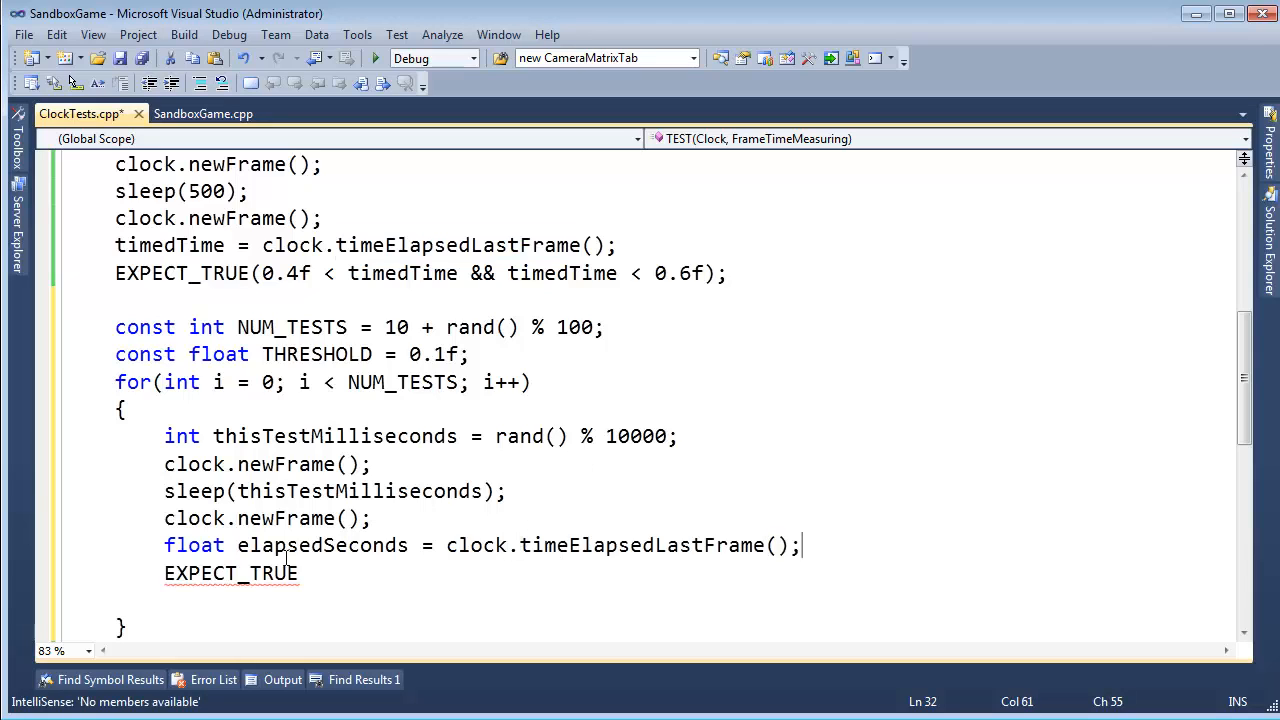
- Copy elapsedSeconds and compare its name with thisTestMilliseconds
double_click(343, 560)
key(ctrl+c)
click(310, 436)
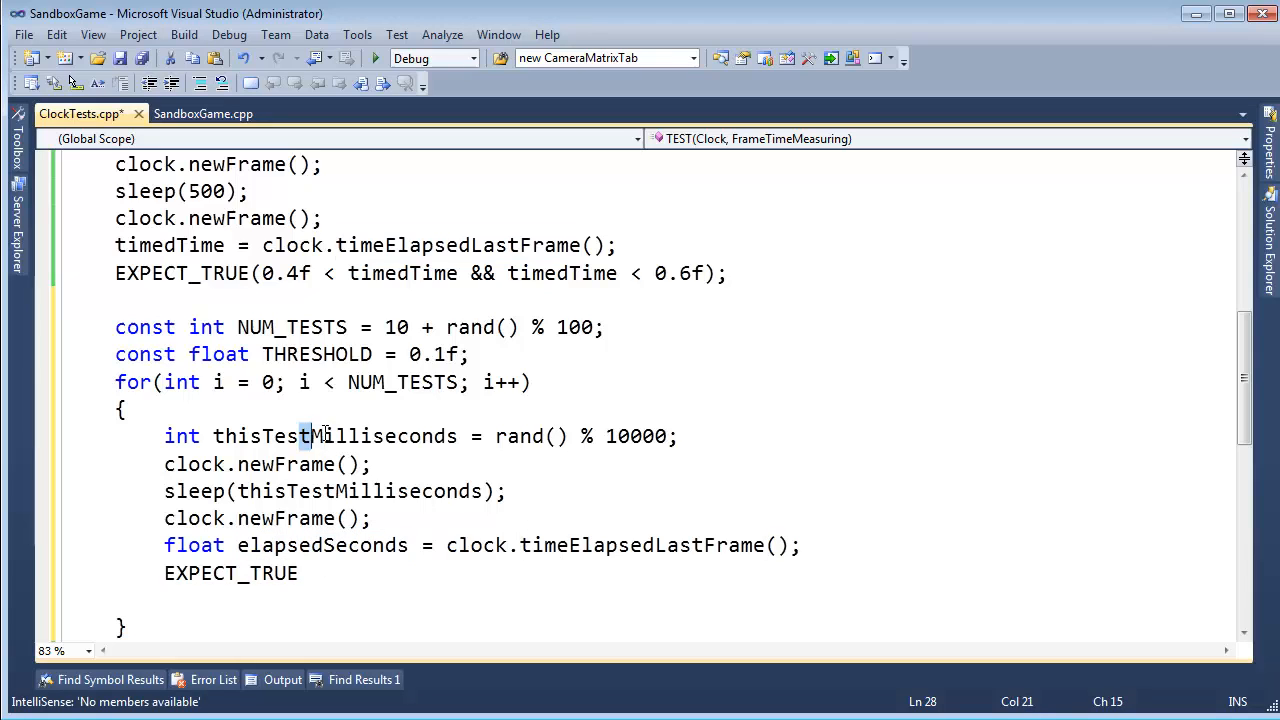
drag(310, 436, 350, 436)
drag(288, 545, 374, 545)
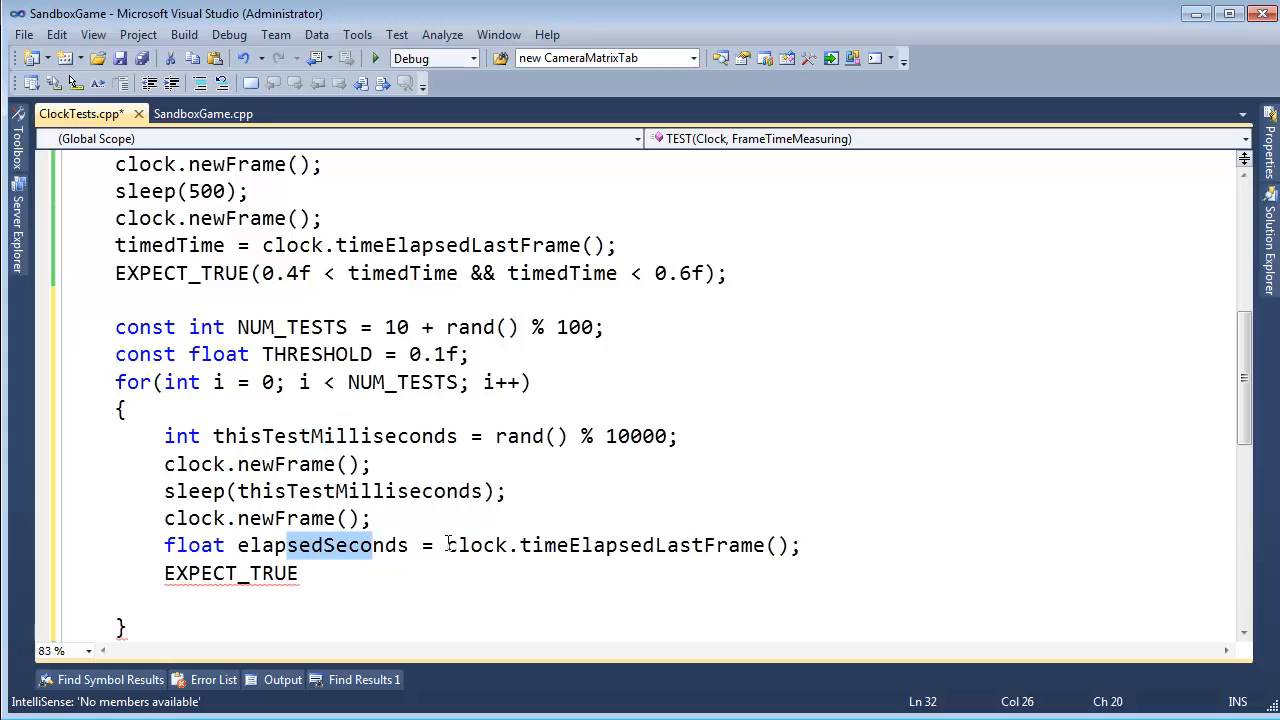
click(430, 545)
double_click(337, 545)
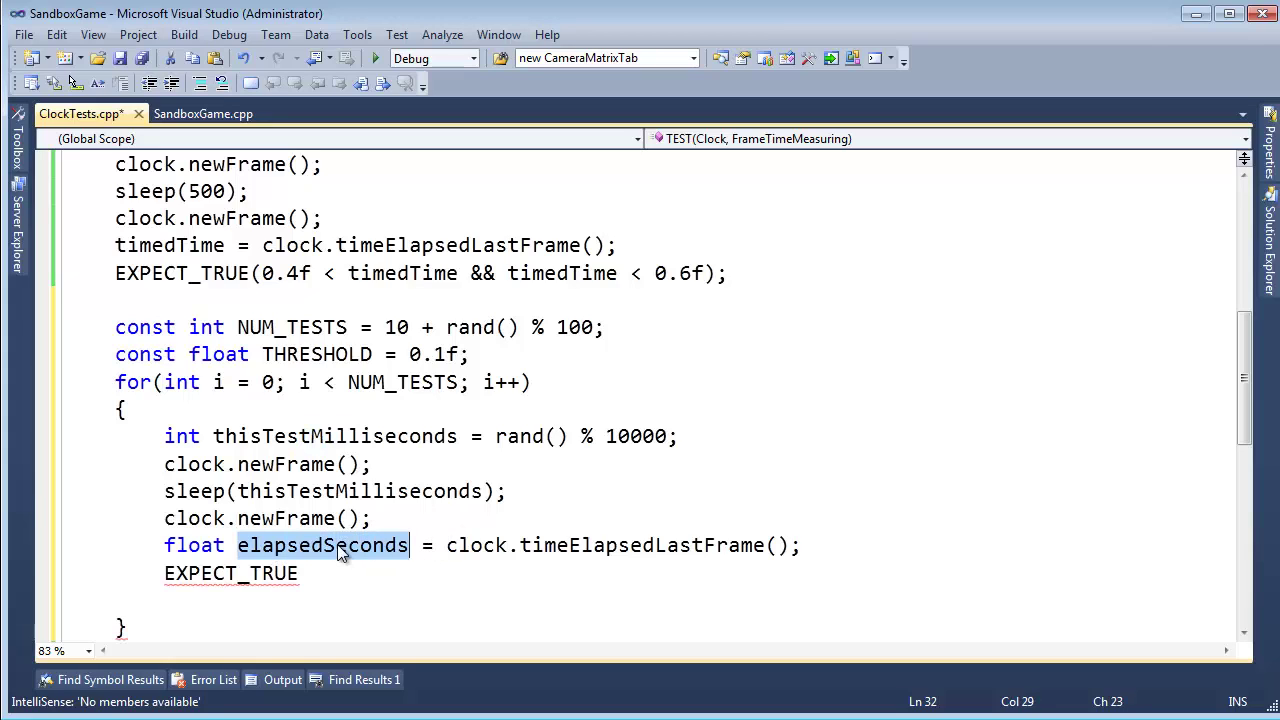
- Alternate between the thisTestMilliseconds and elapsedSeconds variables, ending after elapsedSeconds
double_click(334, 436)
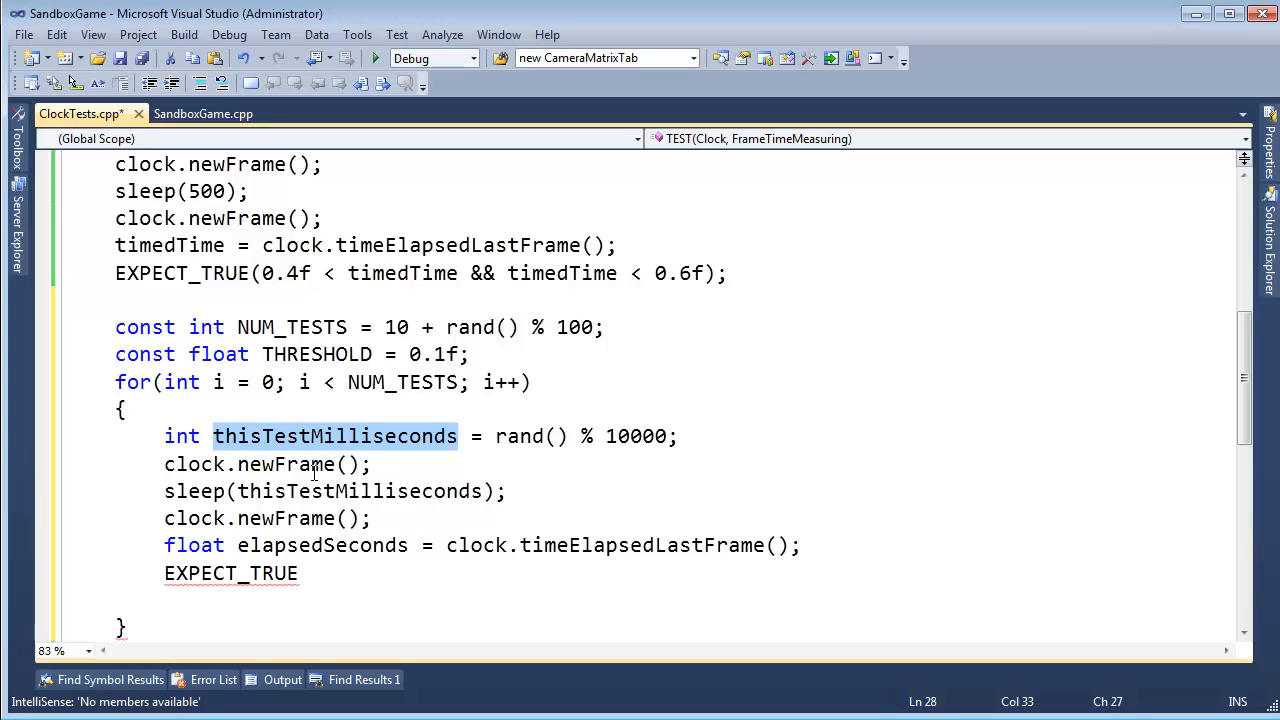
double_click(333, 545)
click(325, 436)
double_click(325, 436)
double_click(336, 545)
double_click(330, 436)
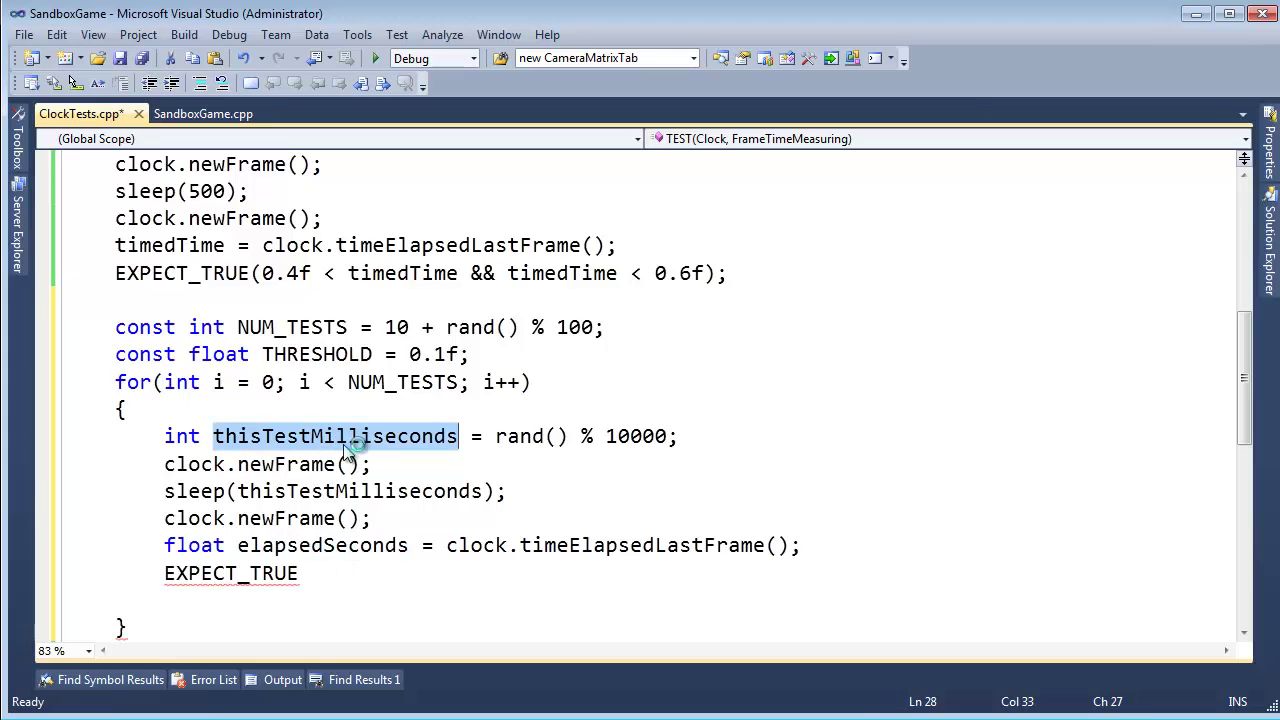
click(833, 545)
- Declare 'float thisTestSeconds =' and move it directly below the thisTestMilliseconds declaration with matching indentation
key(Return)
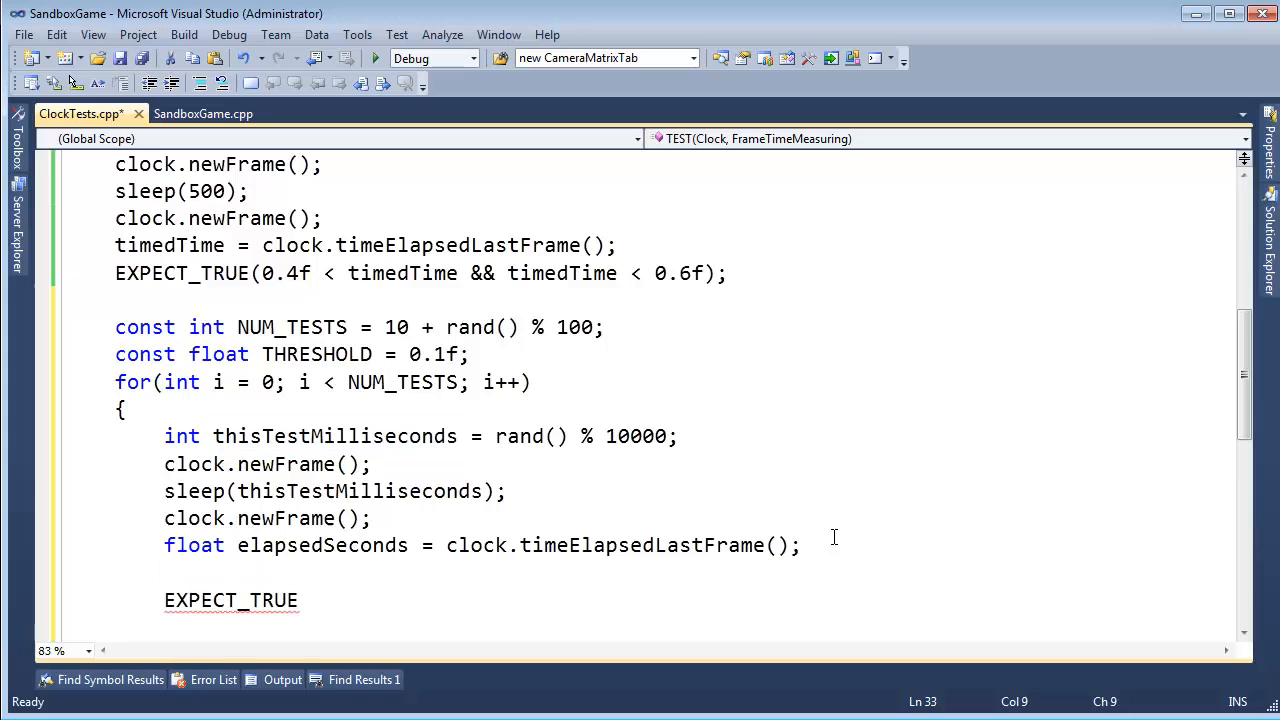
text(float )
text(thisTest)
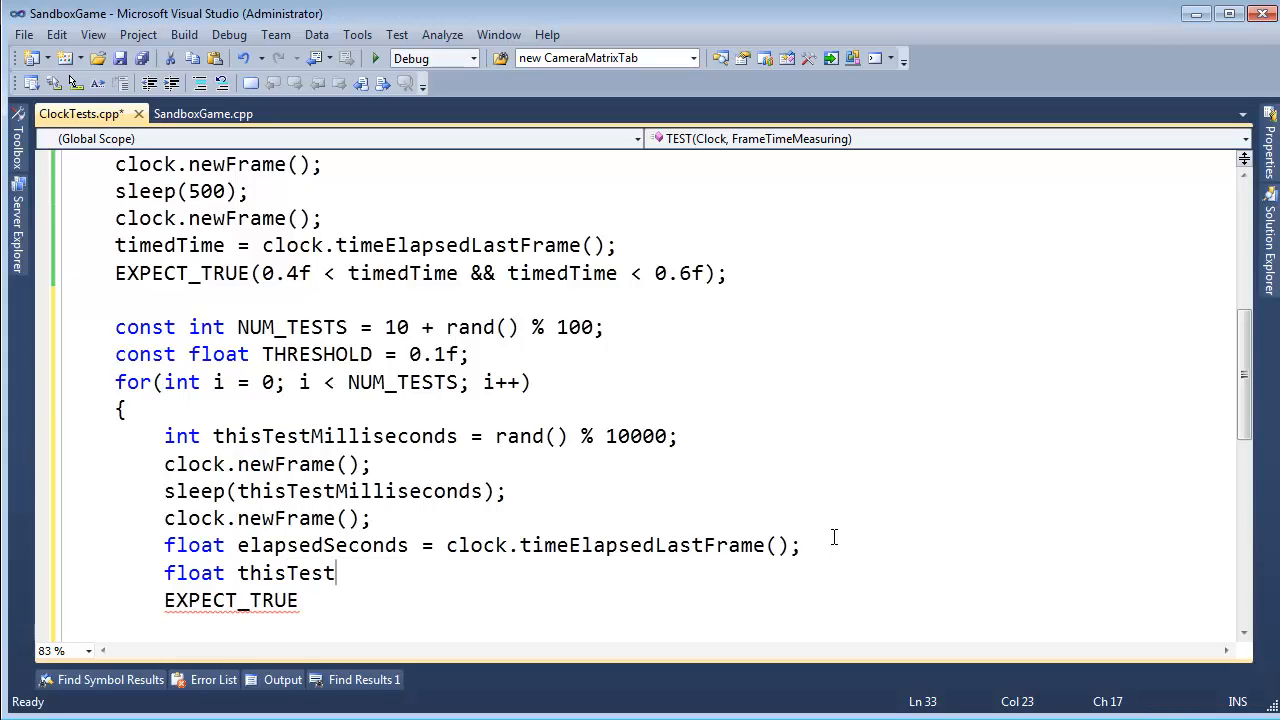
text(El)
key(BackSpace)
key(BackSpace)
text(Seconds =)
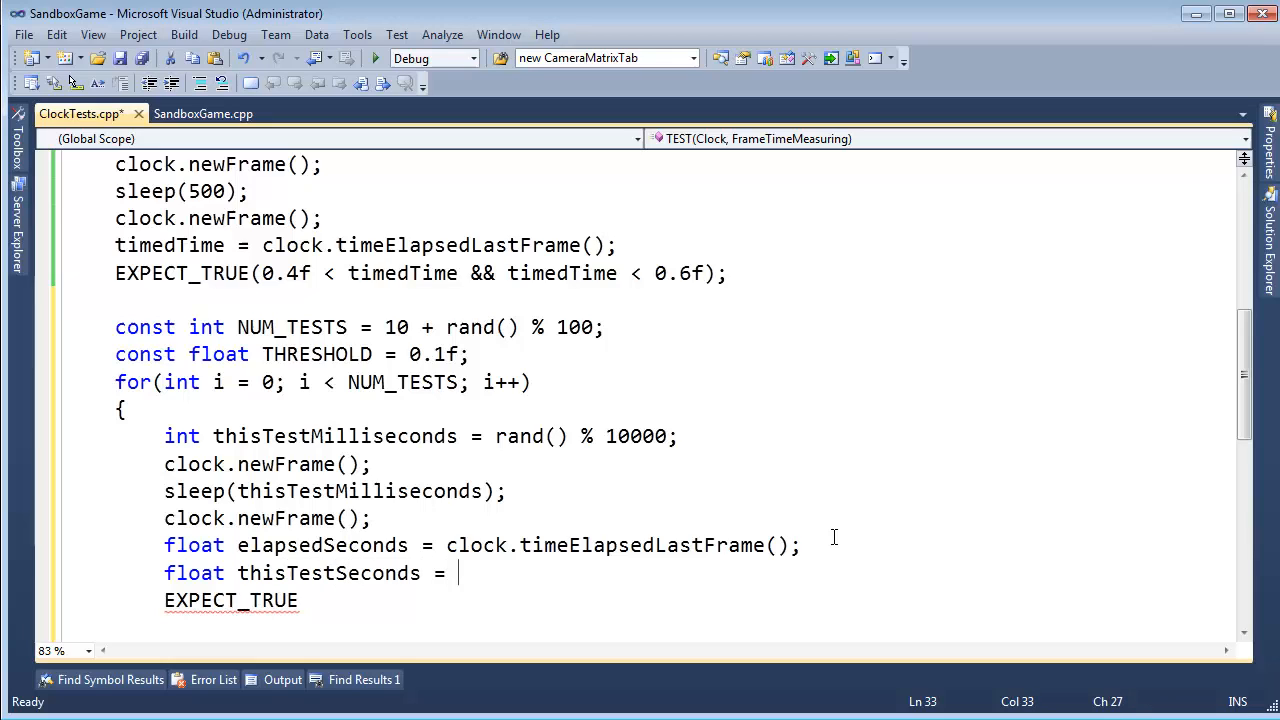
double_click(283, 437)
drag(458, 573, 30, 580)
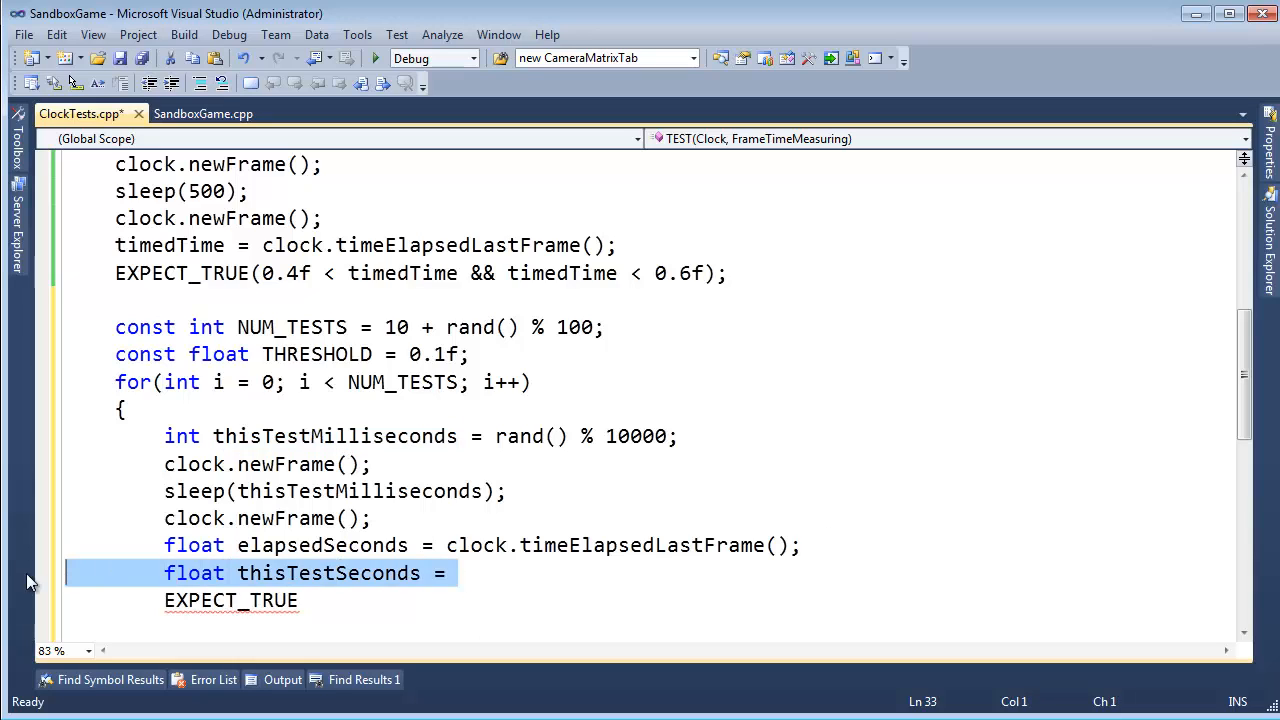
key(ctrl+x)
click(688, 435)
key(Return)
key(ctrl+v)
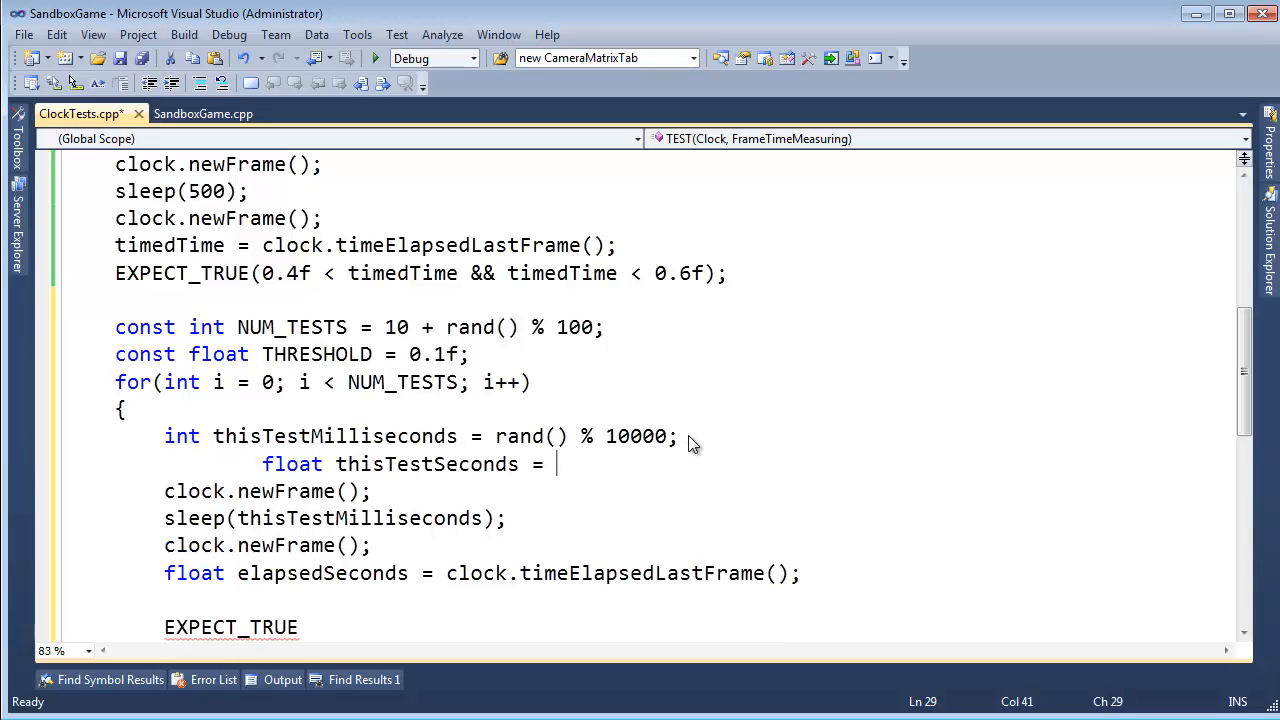
key(ctrl+Left)
key(Home)
key(BackSpace)
key(BackSpace)
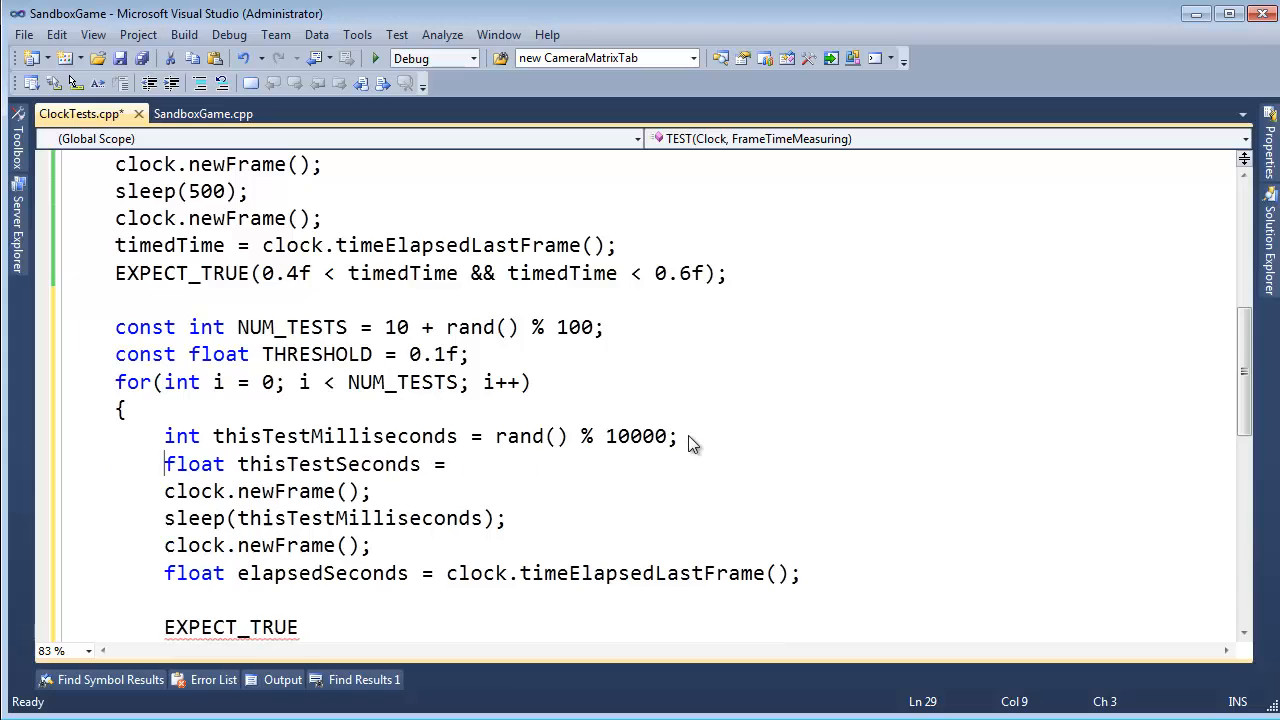
- Review the thisTestMilliseconds declaration and its use in the sleep call
double_click(330, 440)
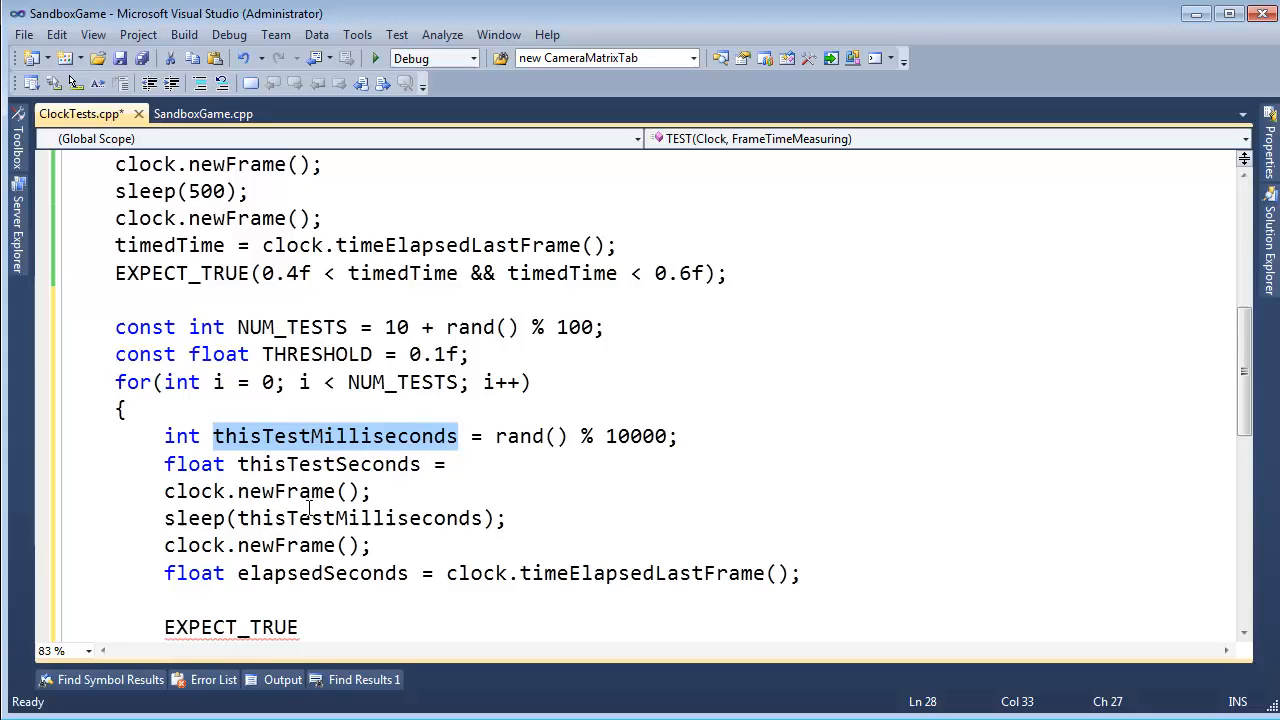
drag(228, 520, 493, 522)
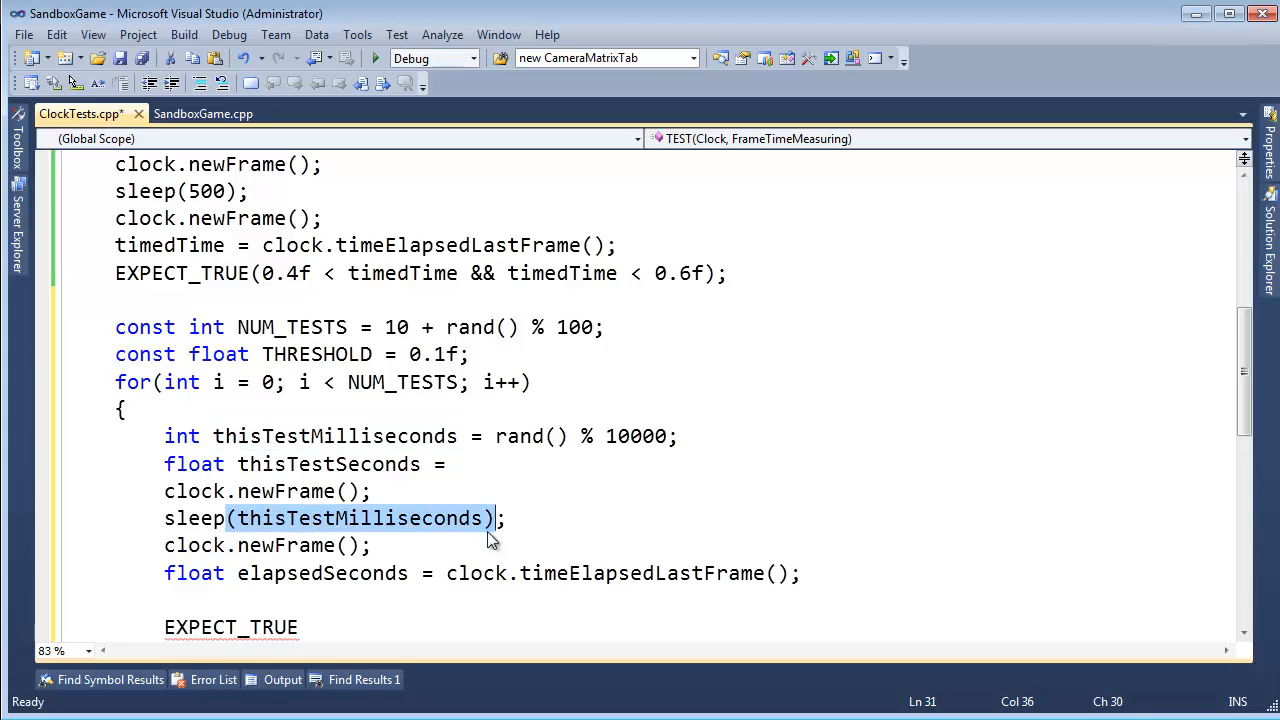
double_click(282, 518)
click(318, 550)
drag(183, 535, 374, 593)
click(382, 600)
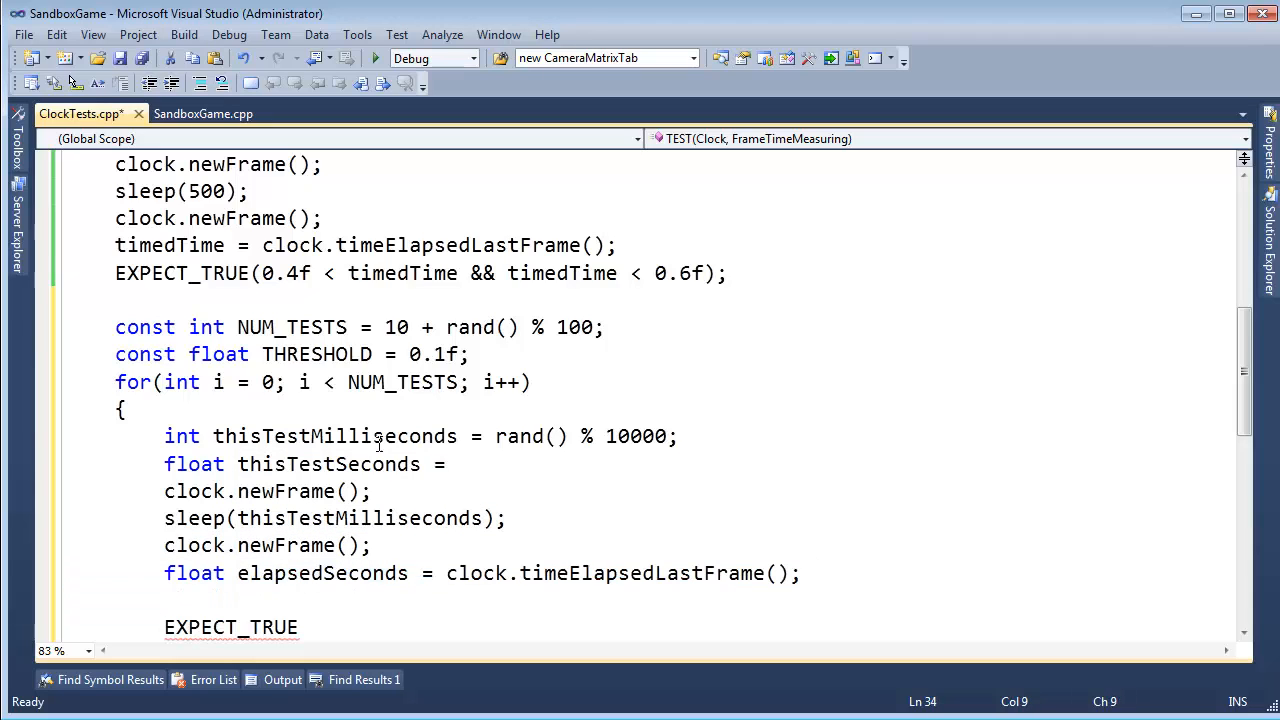
- Assign thisTestSeconds = thisTestMilliseconds / 1000.0f; using IntelliSense completion
click(458, 463)
text(this)
text(test)
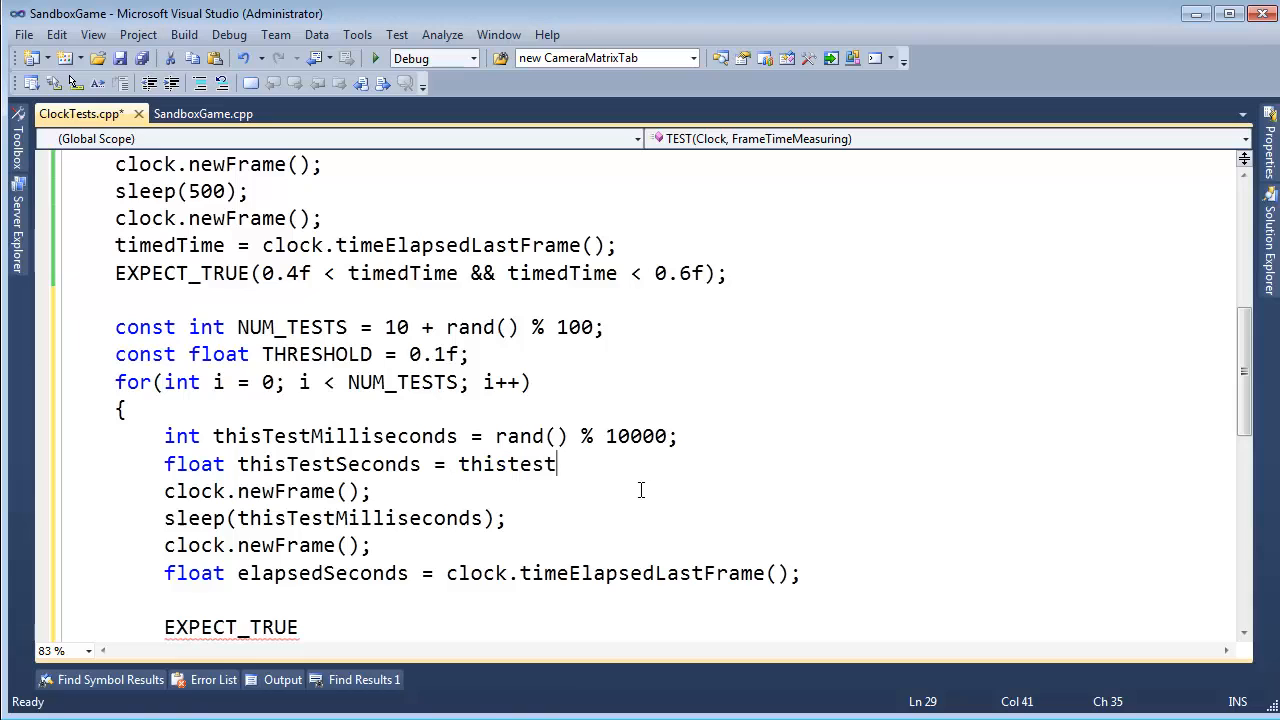
text(mili)
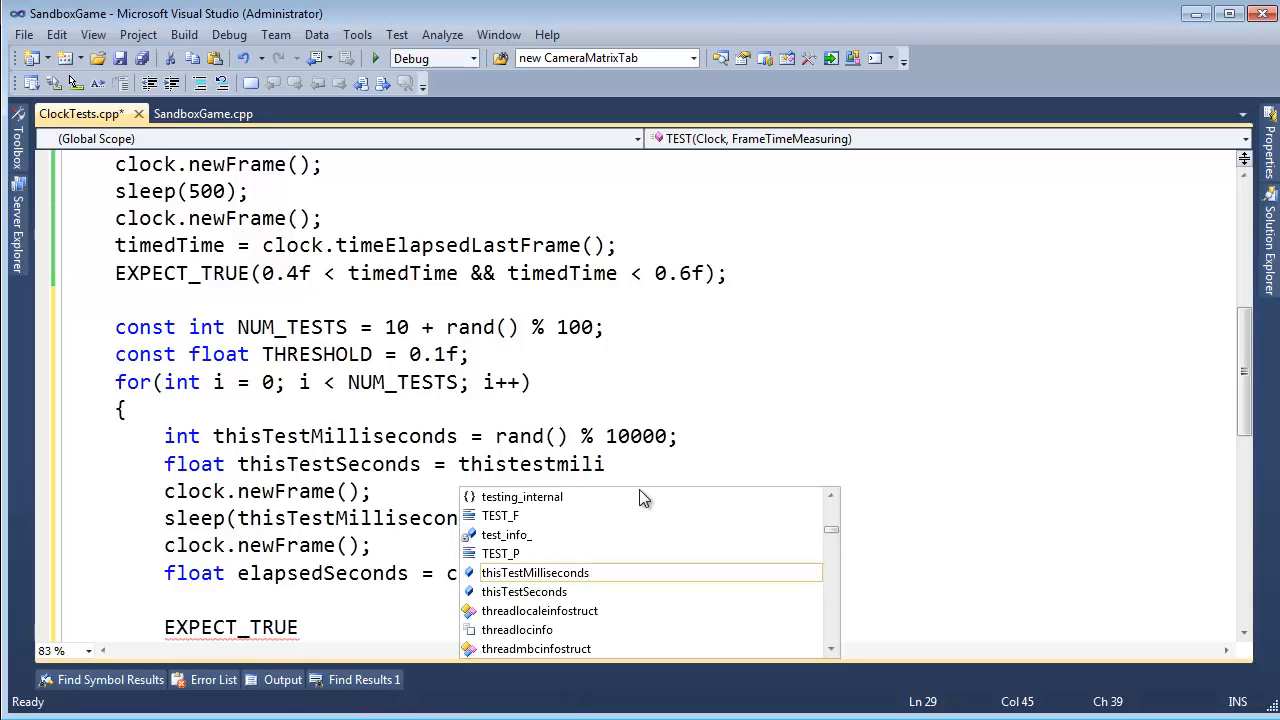
key(Tab)
text(/ )
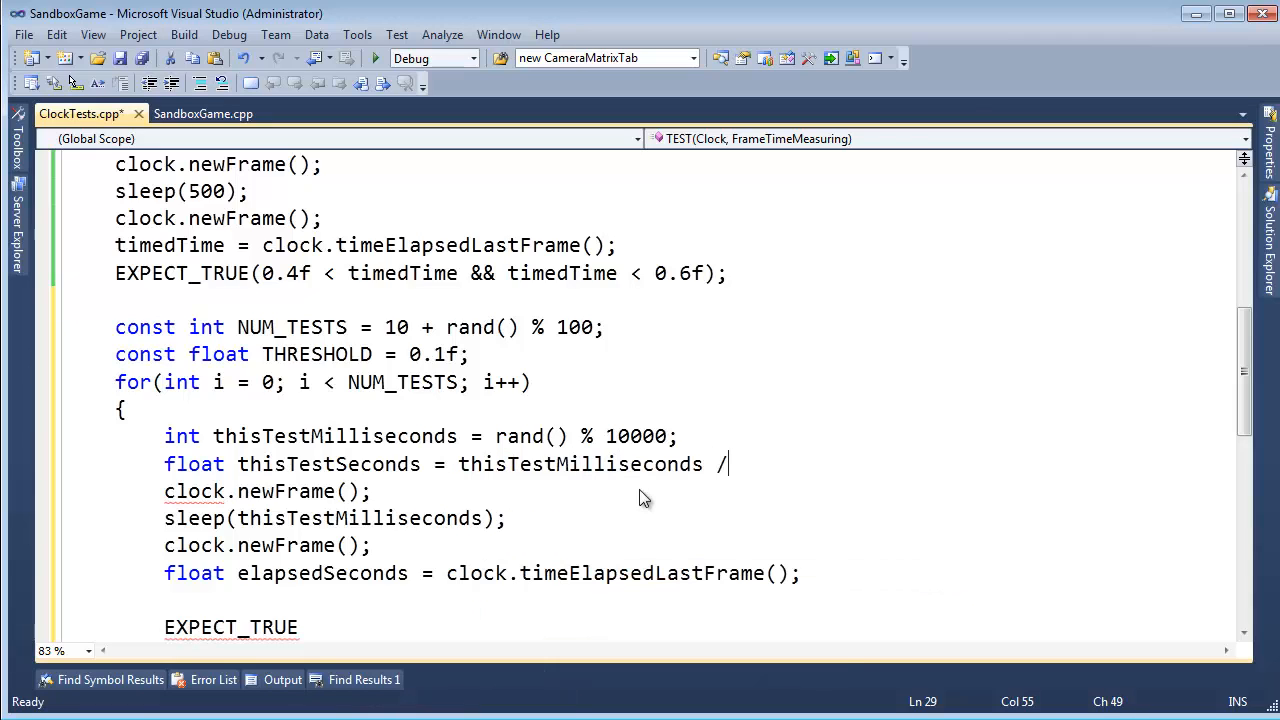
text(100)
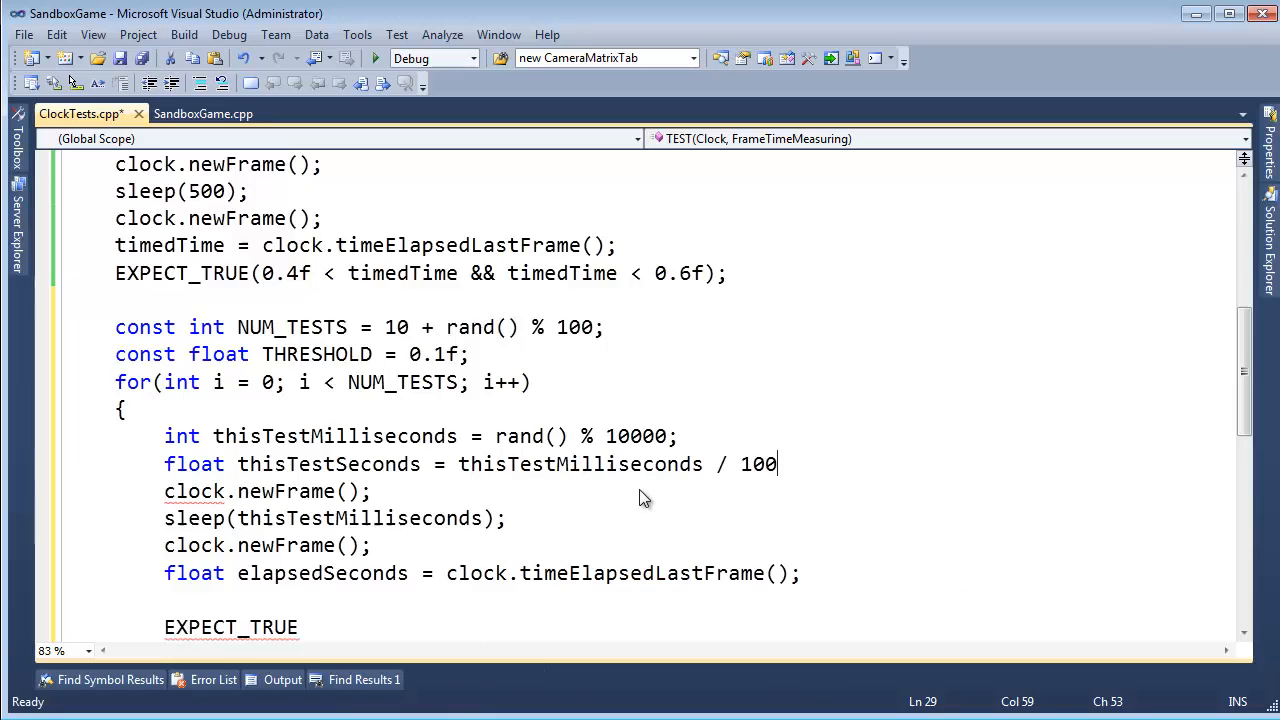
text(0.0)
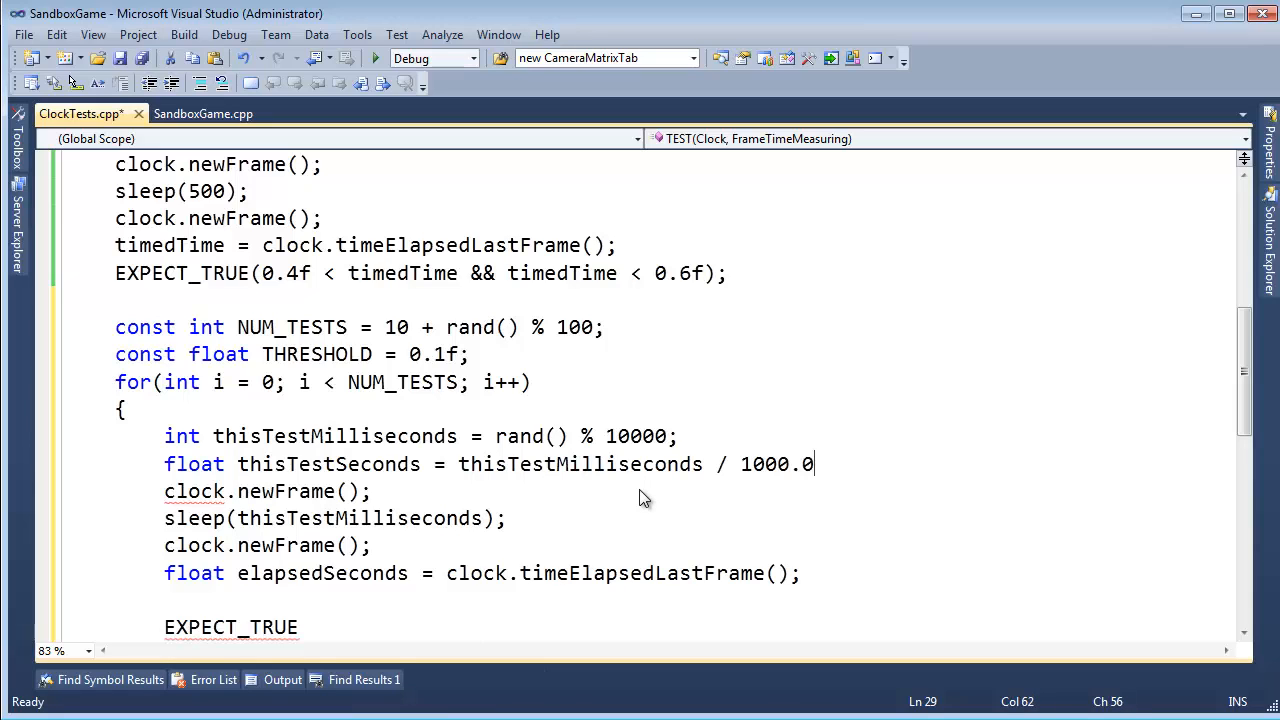
text(f;)
double_click(648, 465)
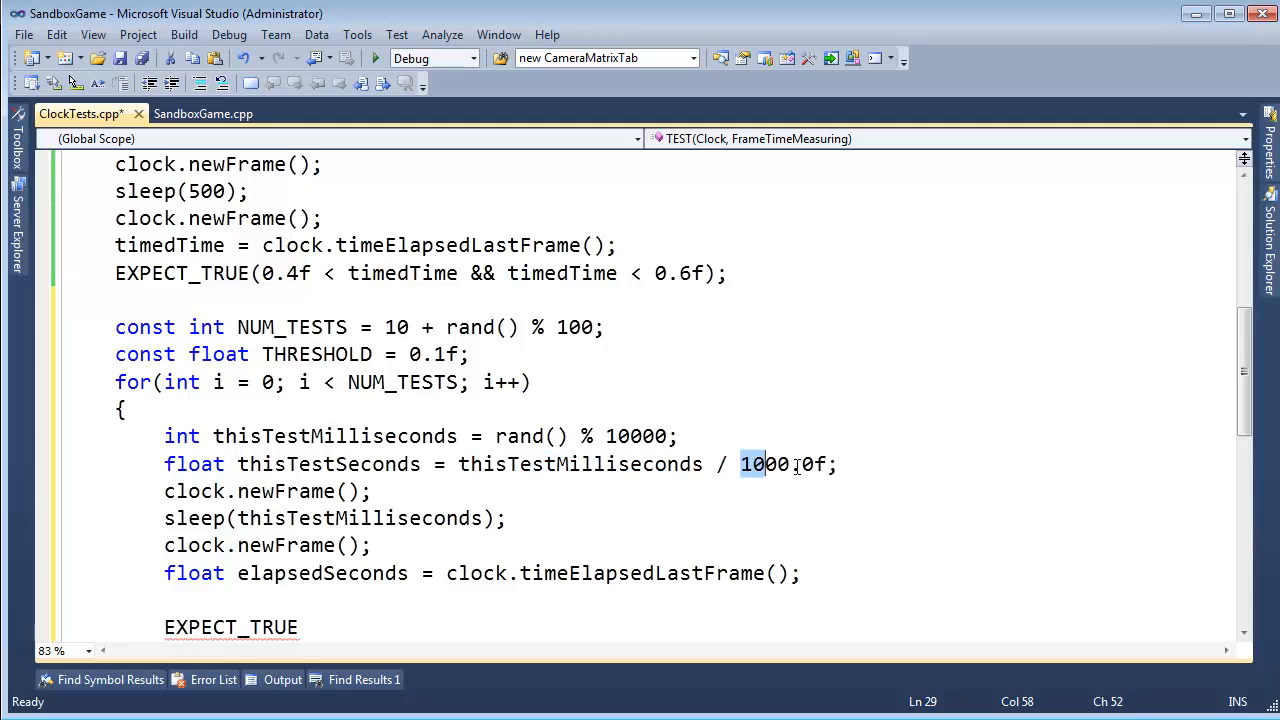
double_click(760, 464)
double_click(603, 470)
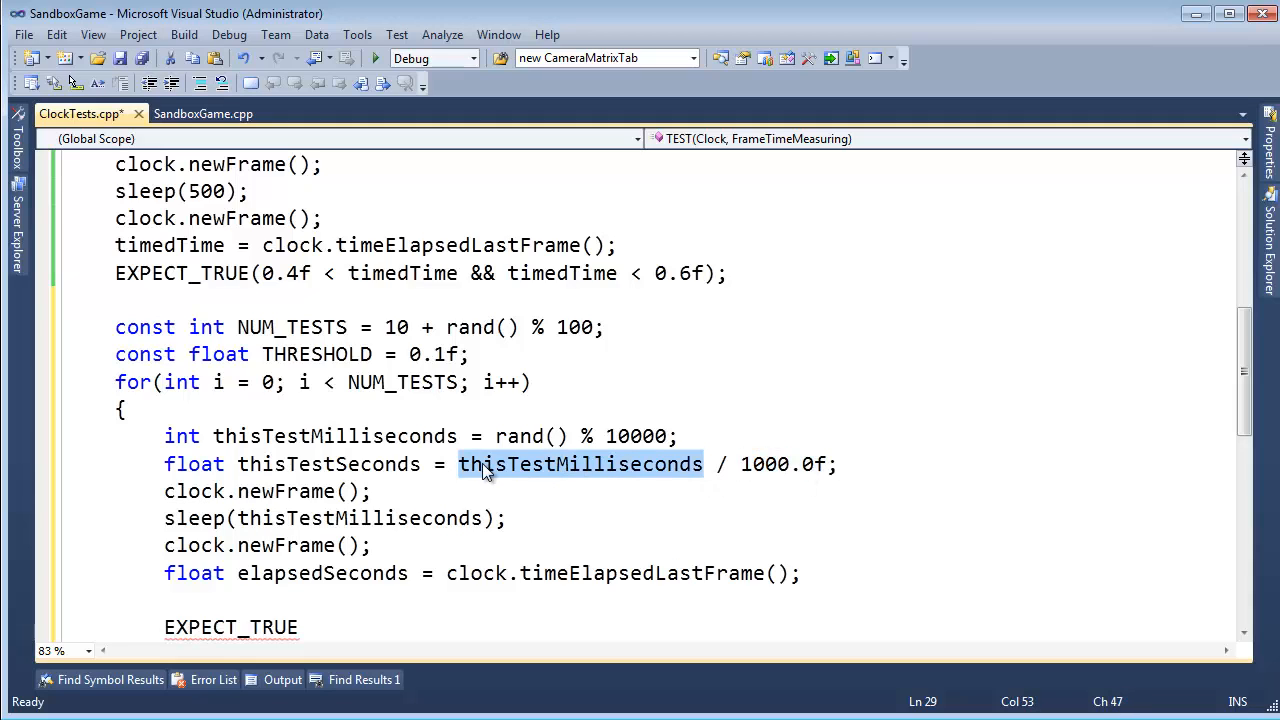
drag(459, 464, 836, 464)
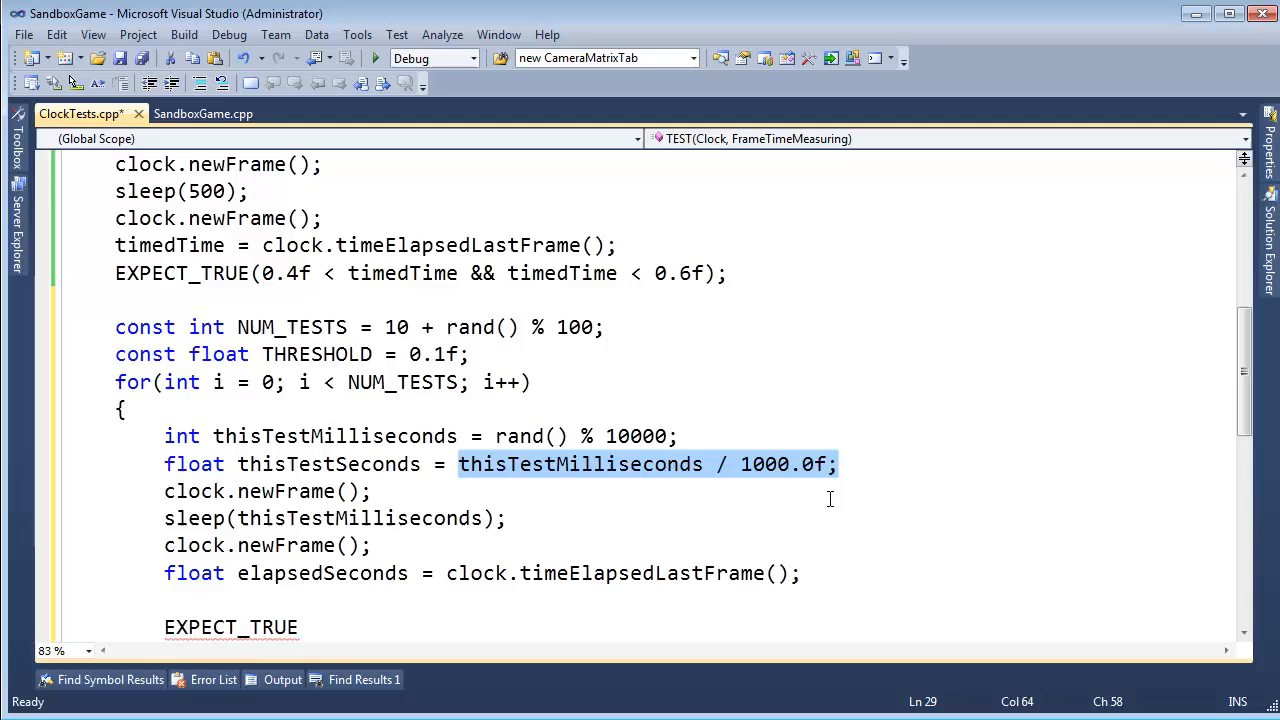
- Review the new division expression, its 1000.0f divisor and the thisTestSeconds name
click(372, 491)
drag(666, 464, 840, 466)
click(838, 464)
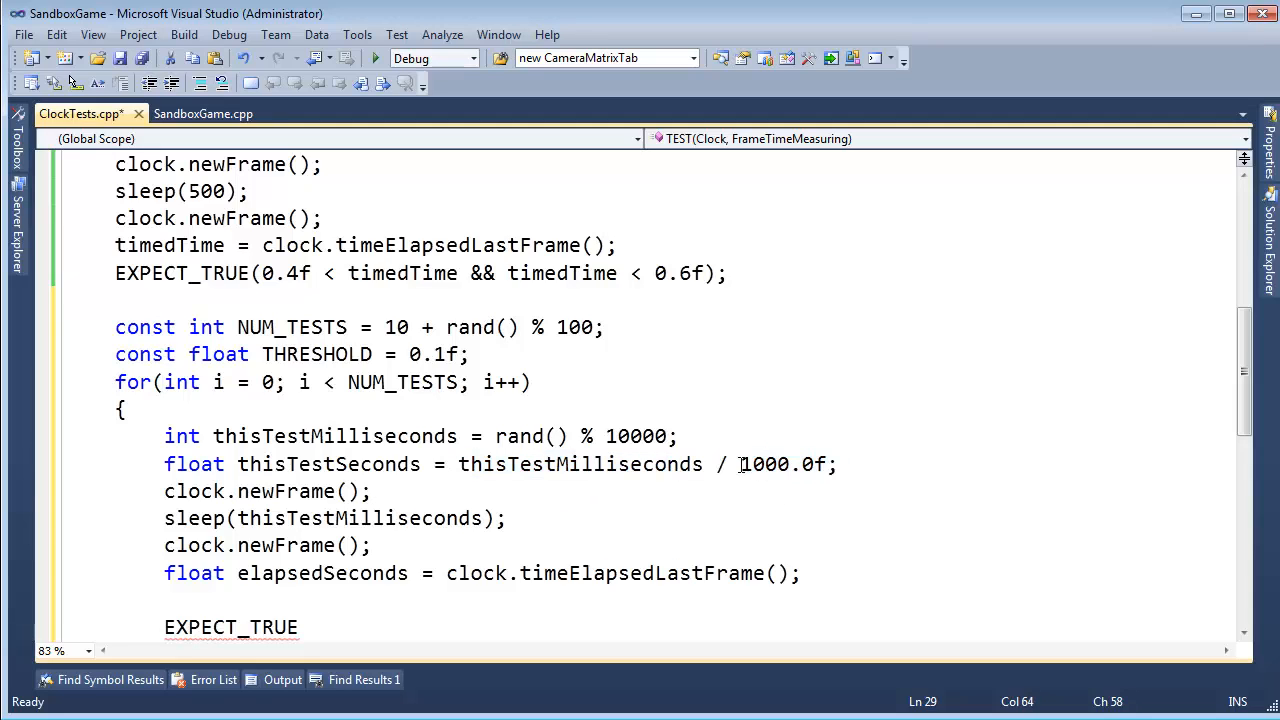
drag(740, 464, 826, 466)
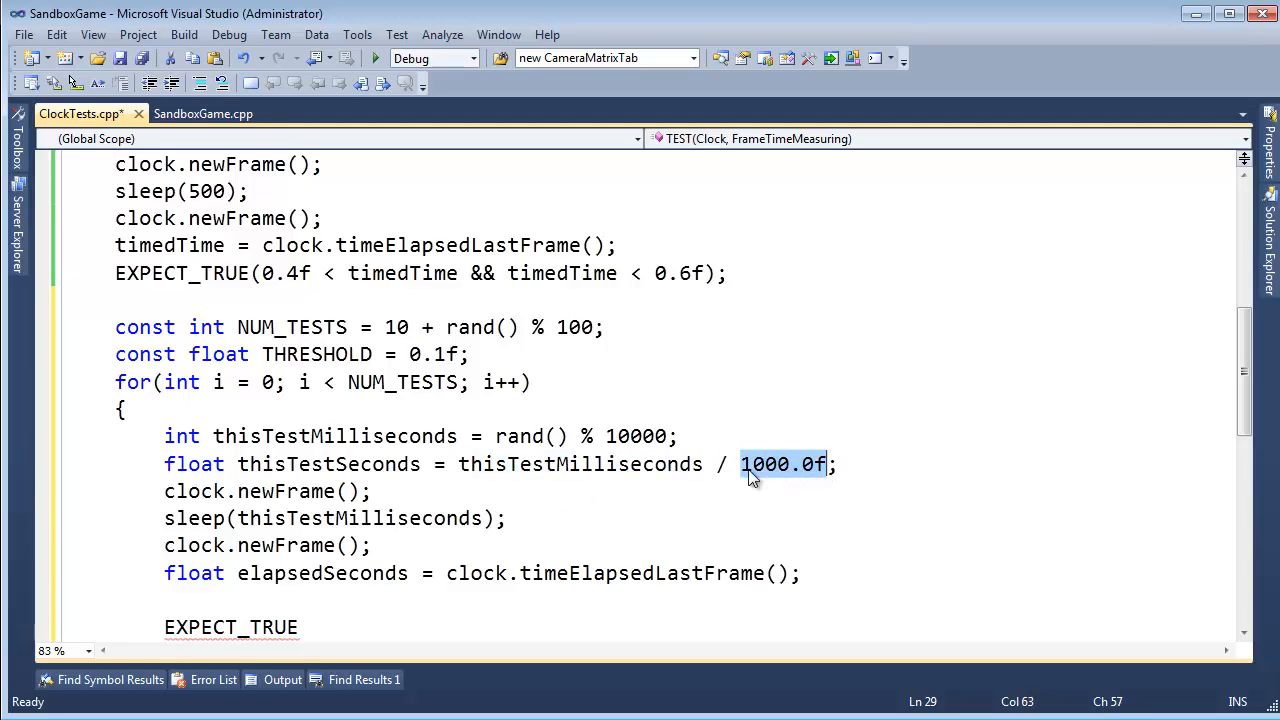
click(716, 464)
double_click(626, 470)
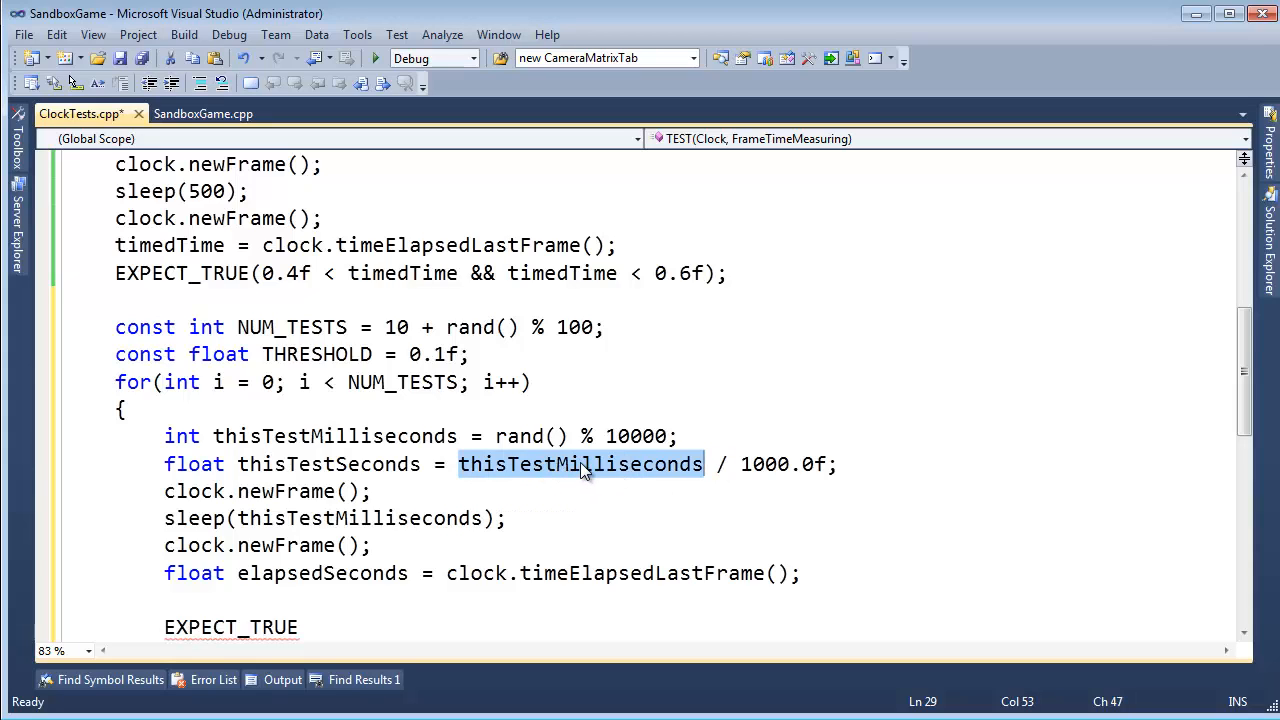
click(352, 463)
double_click(352, 463)
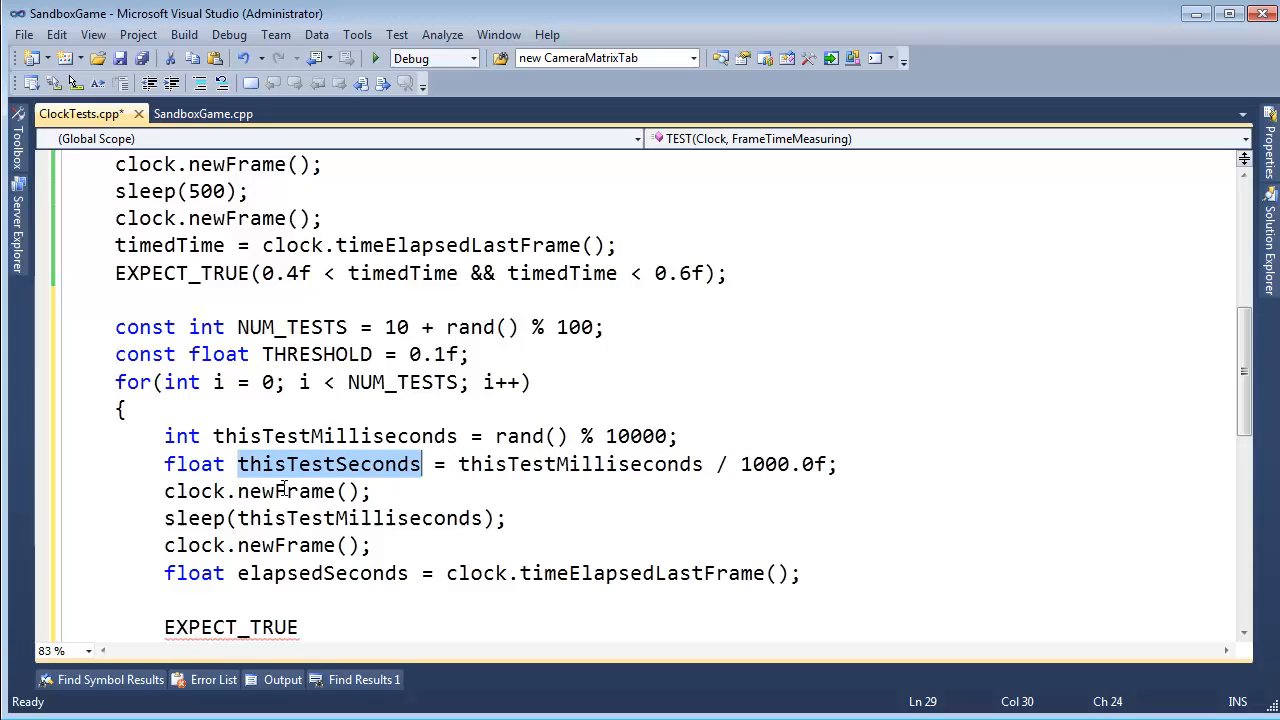
- Rename the declarations and the division to thisTestTimeMilliseconds and thisTestTimeSeconds
double_click(290, 438)
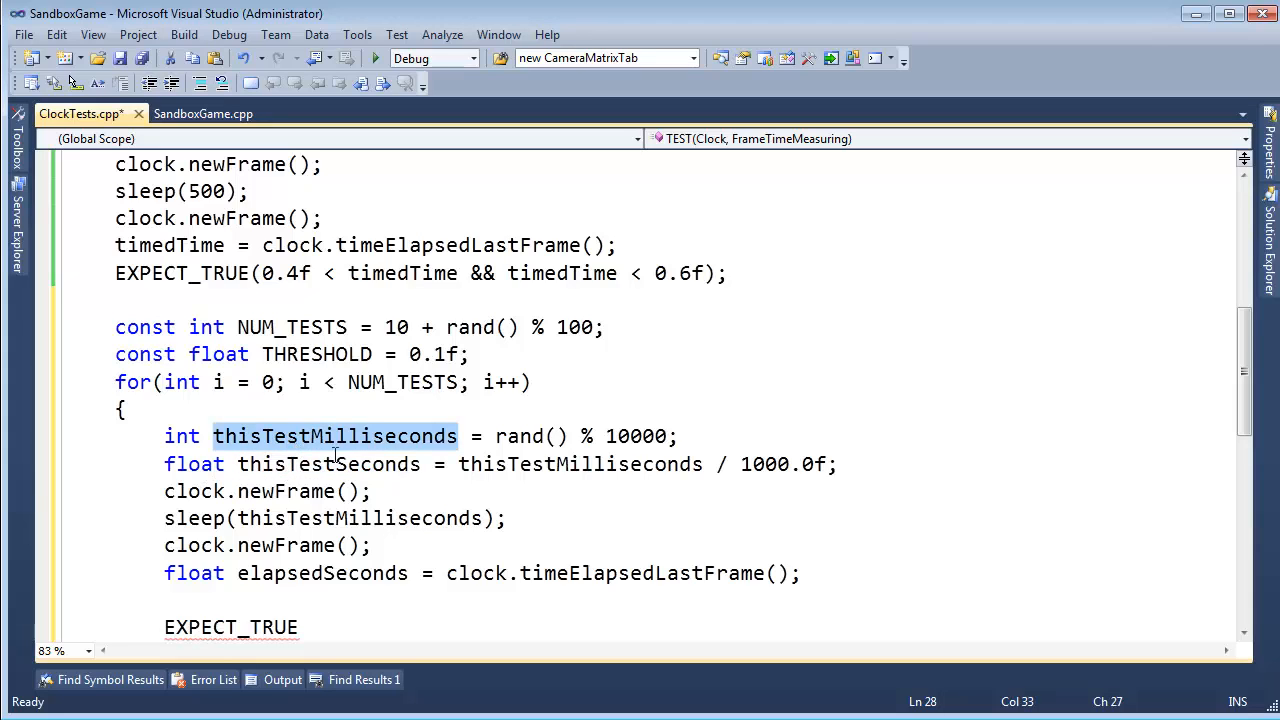
click(314, 438)
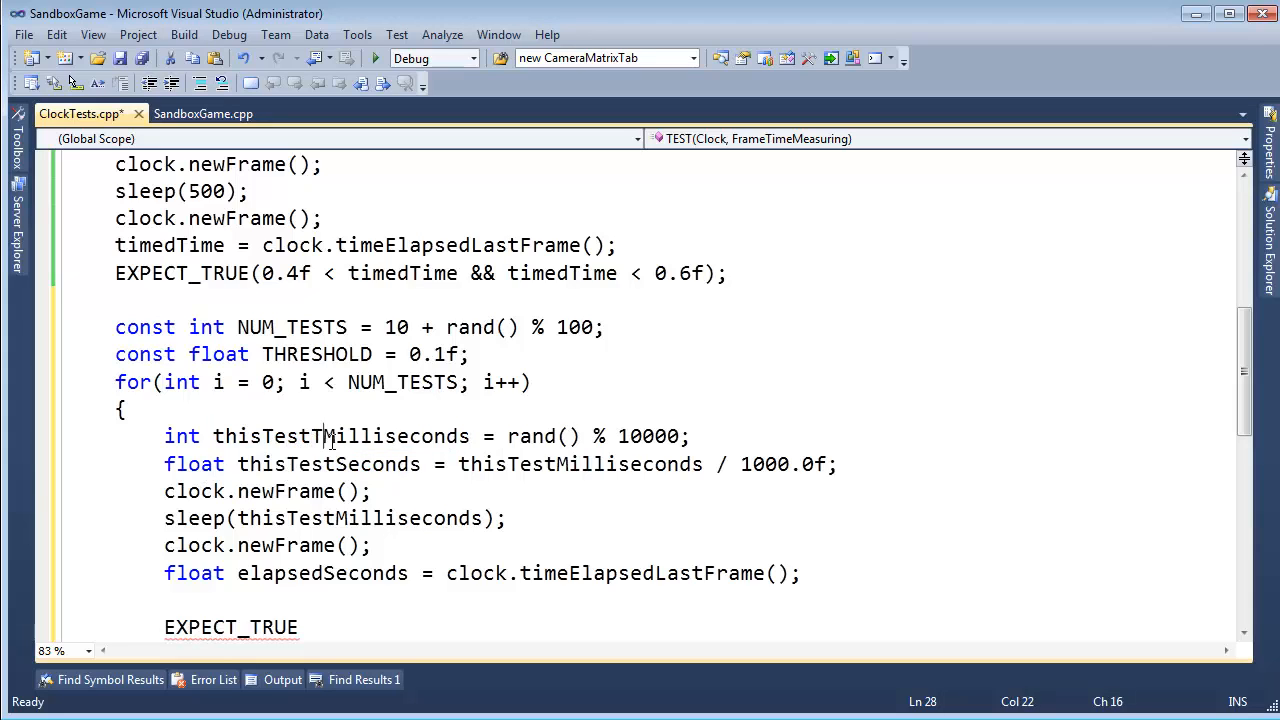
text(Time)
click(330, 463)
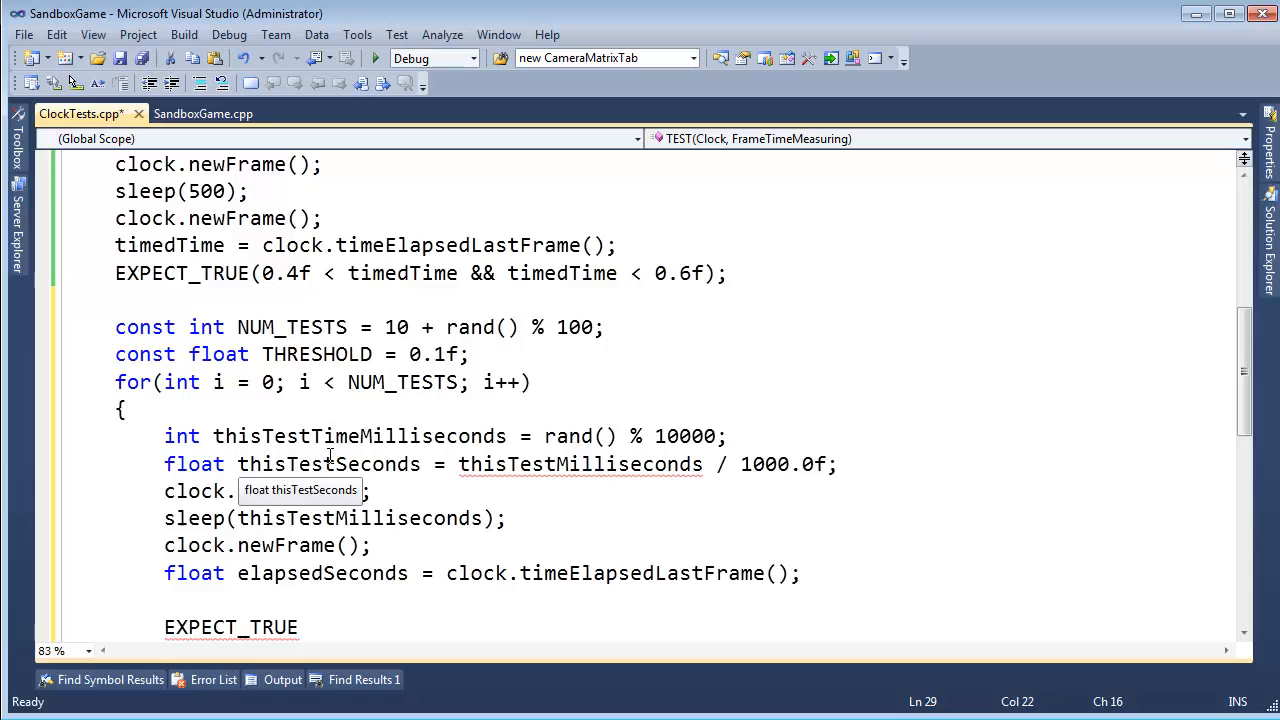
text(Time)
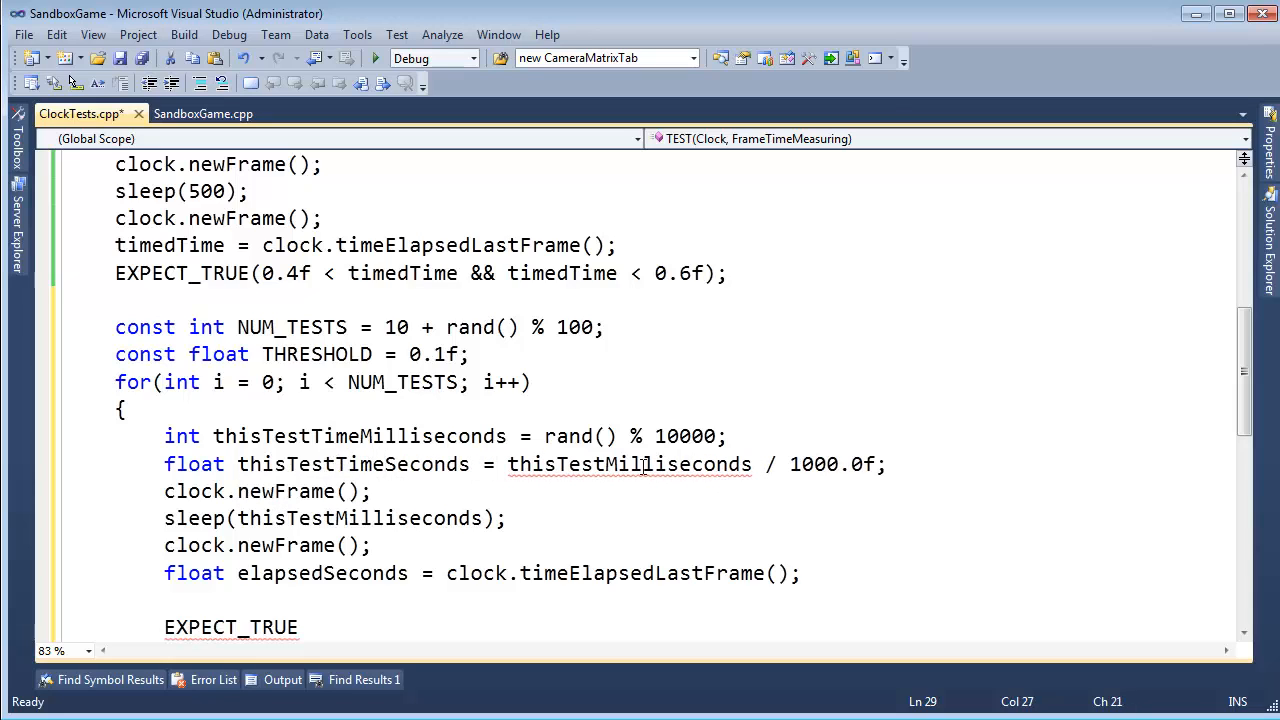
click(607, 463)
text(Time)
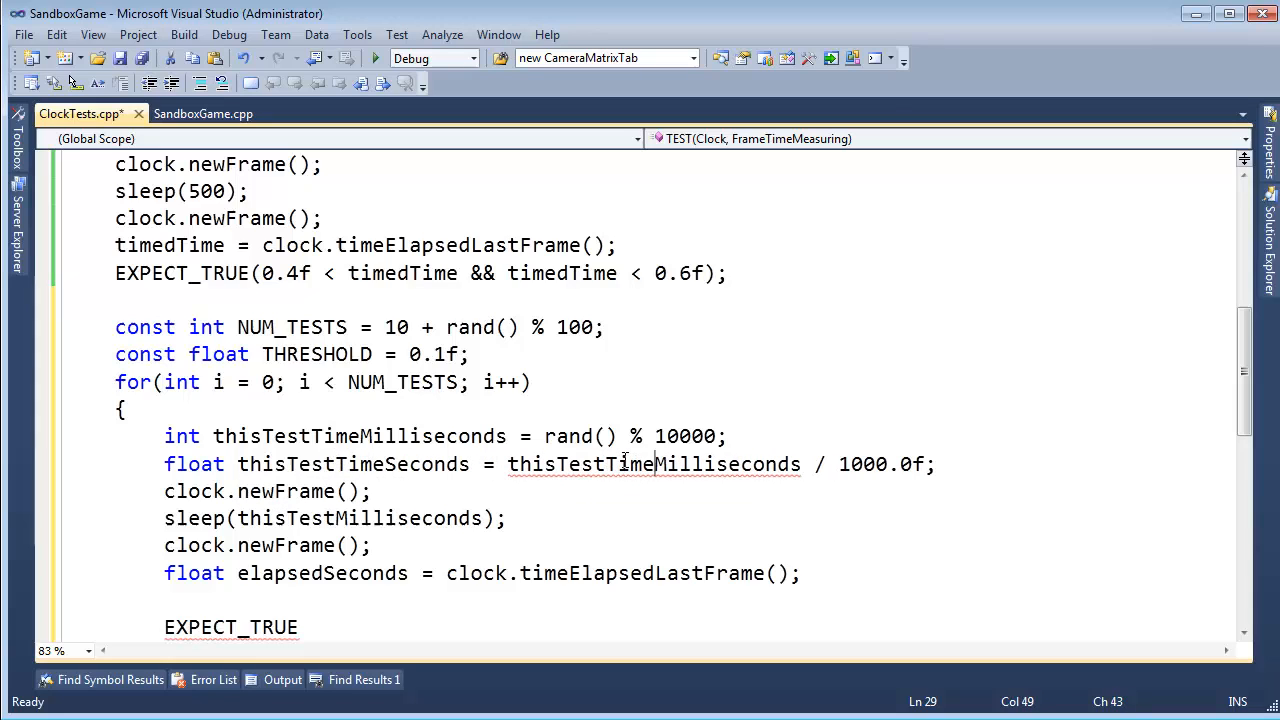
key(Home)
key(shift+Down)
key(shift+Down)
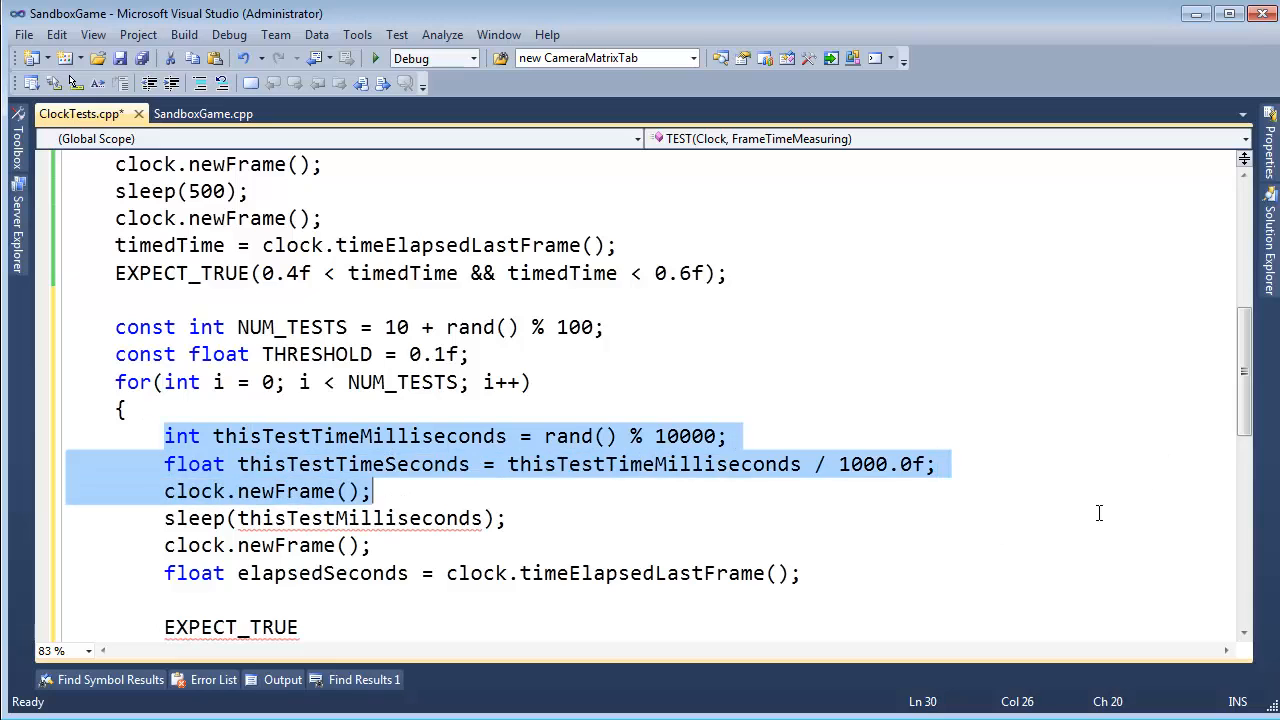
- Replace the sleep call's argument with the renamed thisTestTimeMilliseconds
click(386, 518)
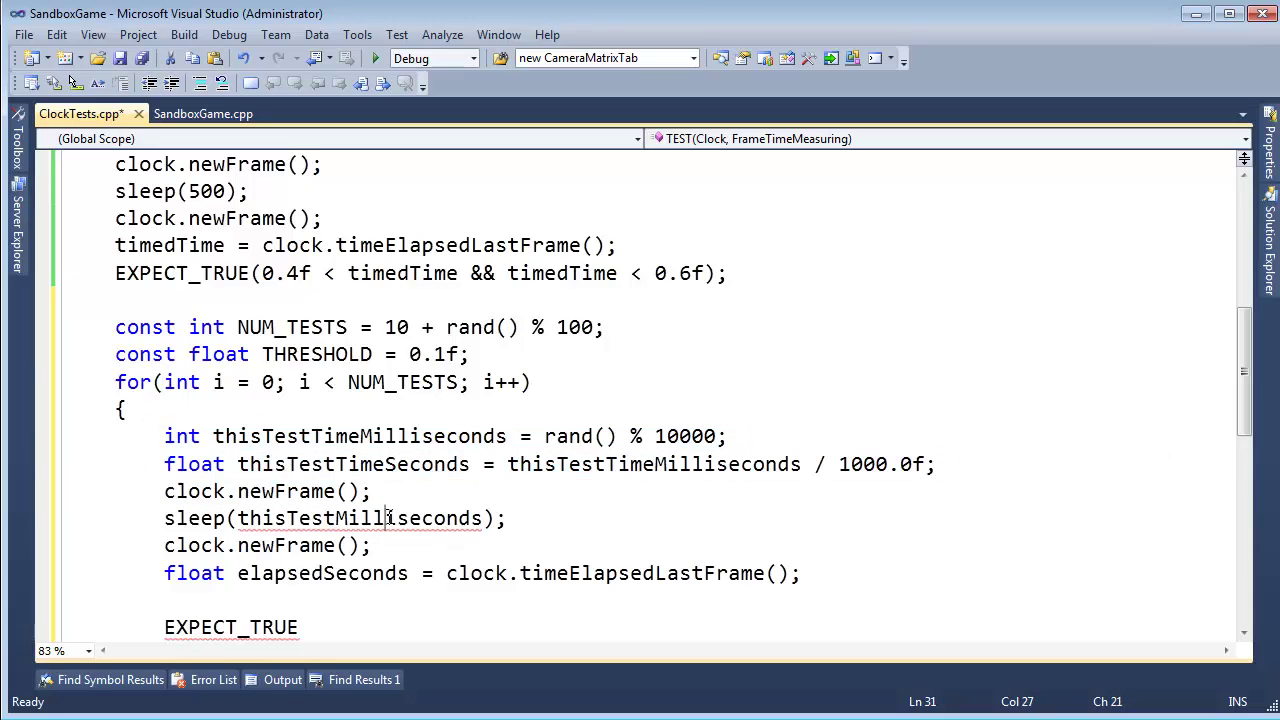
double_click(360, 436)
key(ctrl+c)
double_click(370, 518)
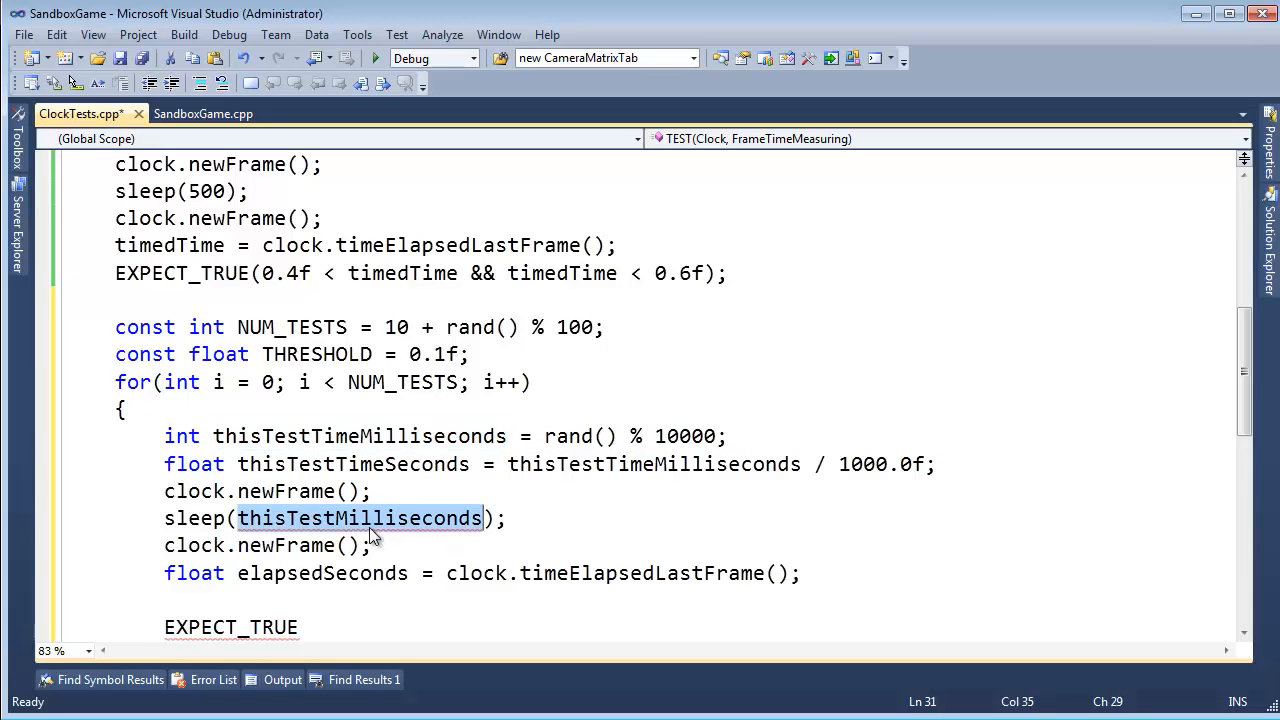
key(ctrl+v)
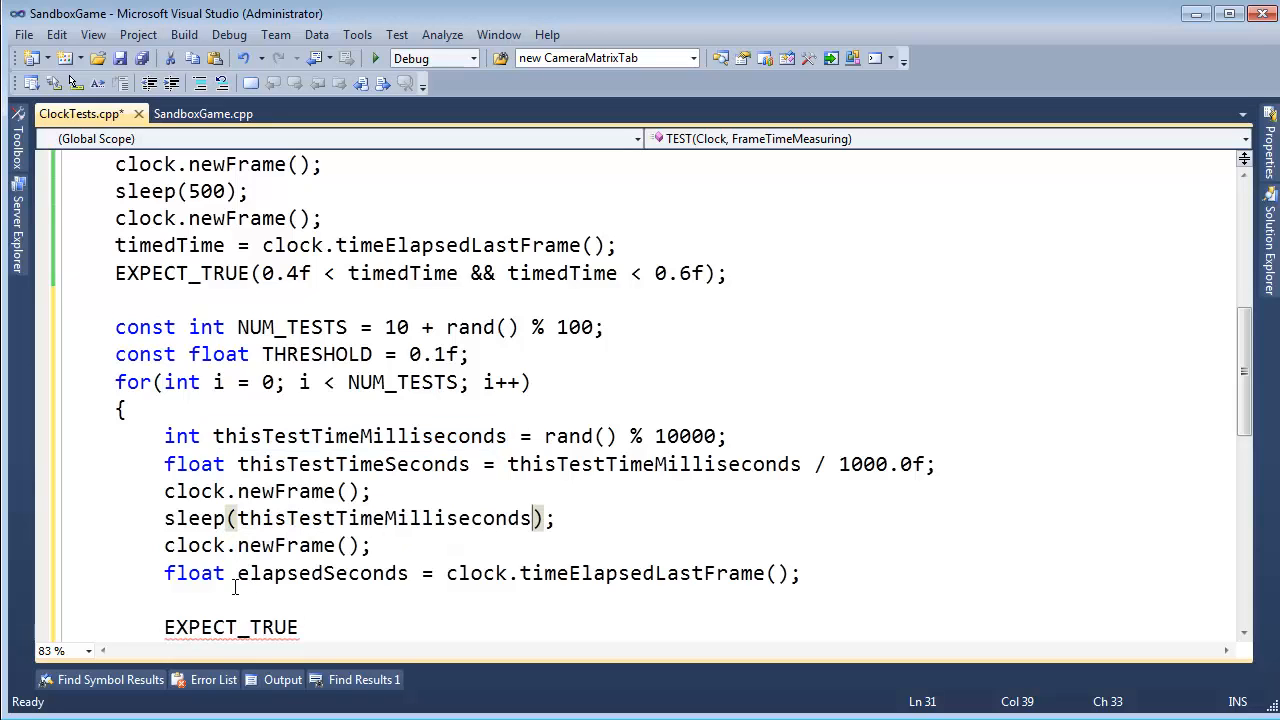
drag(447, 573, 802, 573)
click(418, 604)
- Remove the blank line and start the EXPECT_TRUE condition with thisTestTimeSeconds - THRESHOLD < elapsedSeconds
key(ctrl+shift+l)
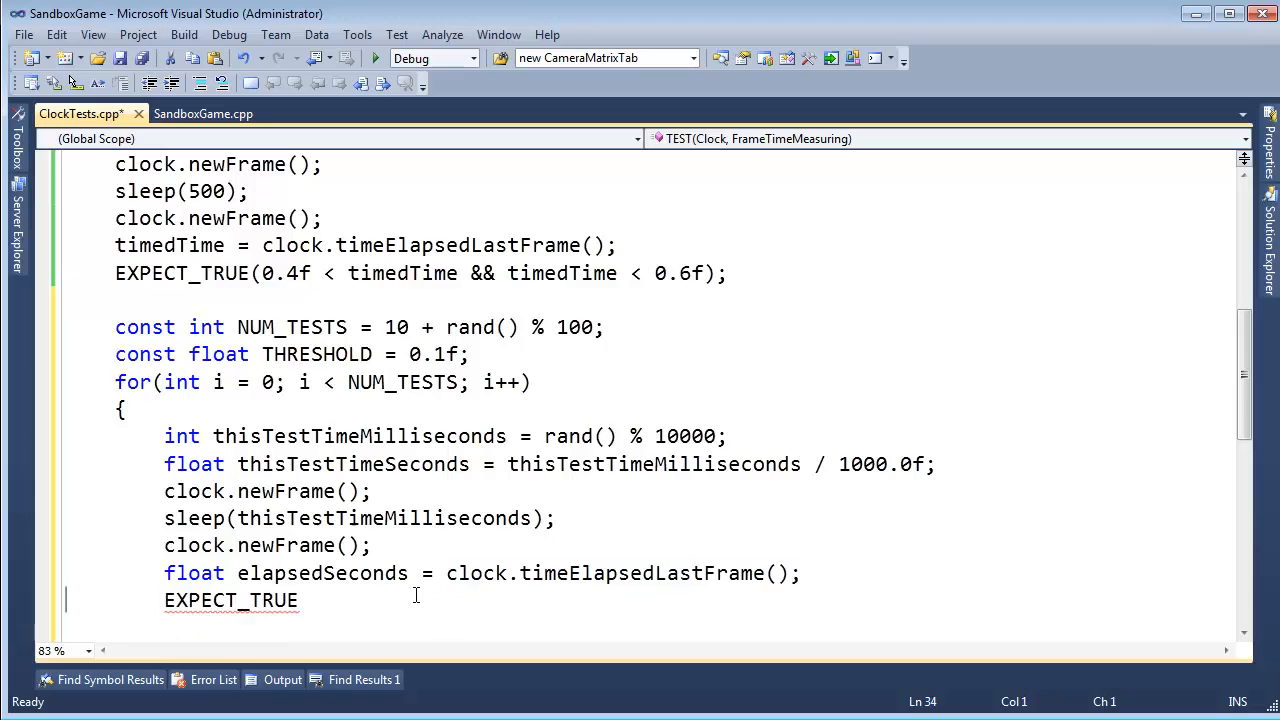
key(Down)
key(Down)
key(Up)
key(Up)
key(Up)
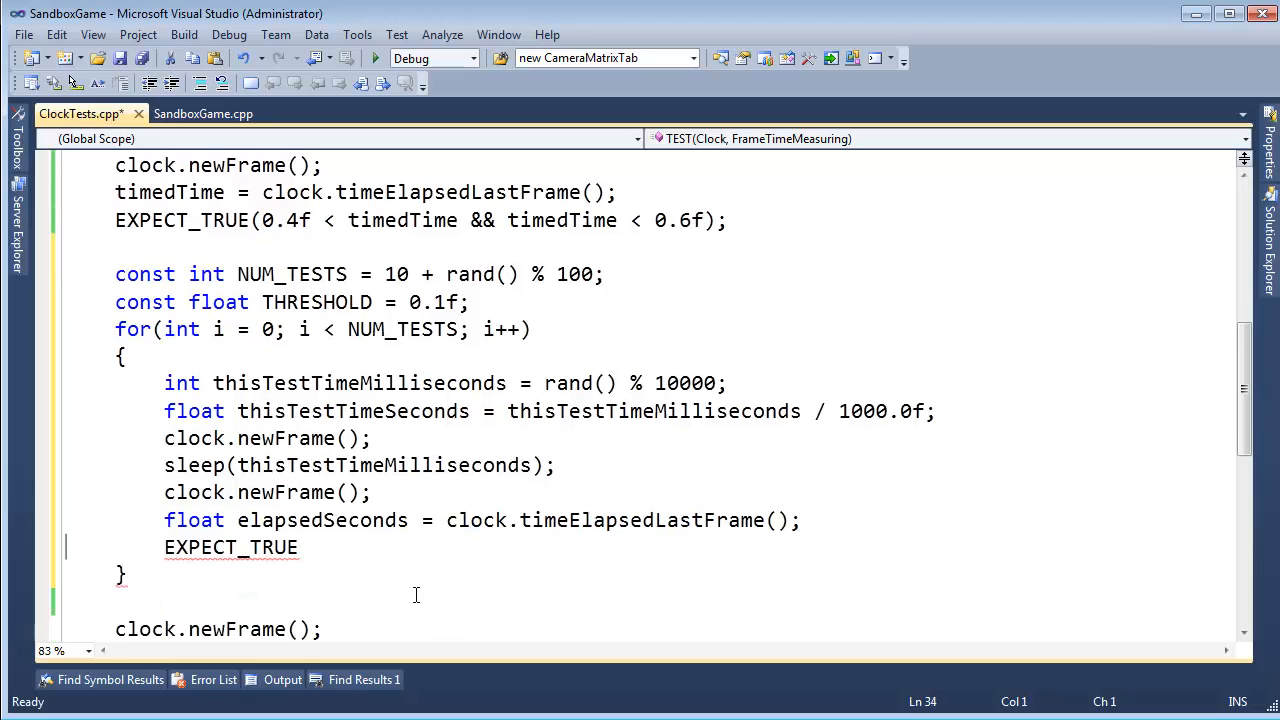
key(End)
text(()
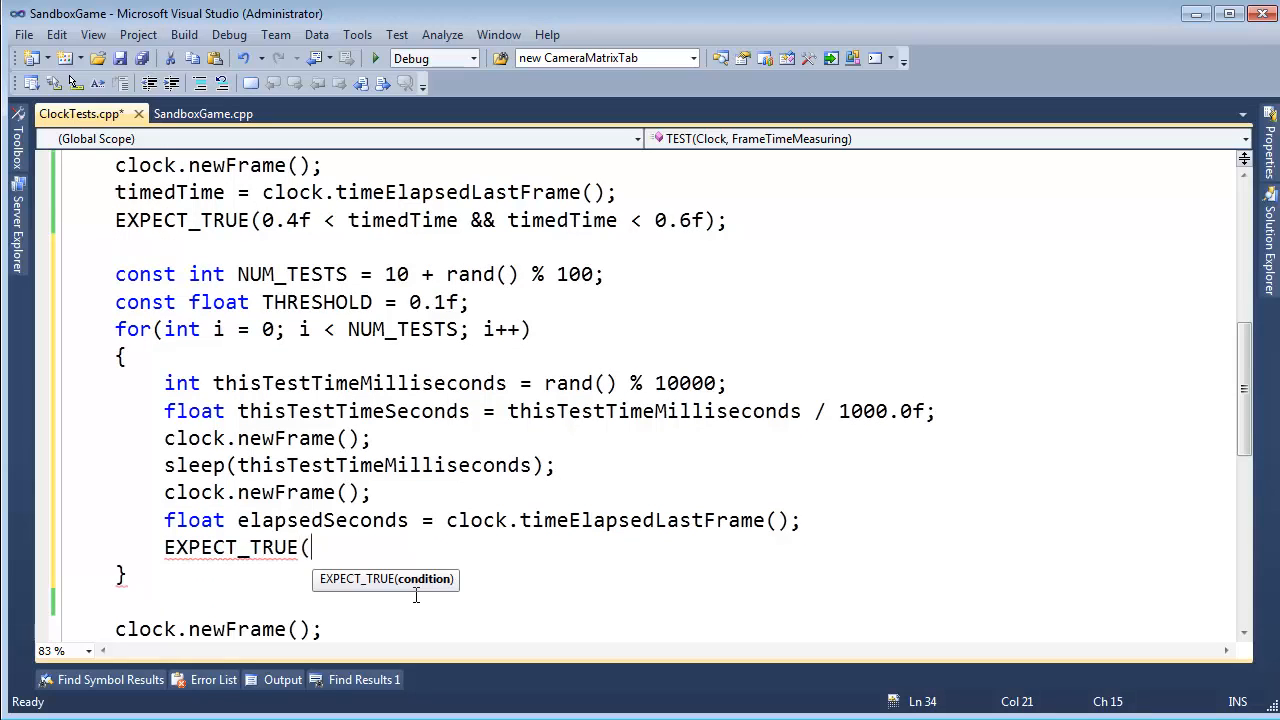
text((6)
text(th)
key(BackSpace)
text(his)
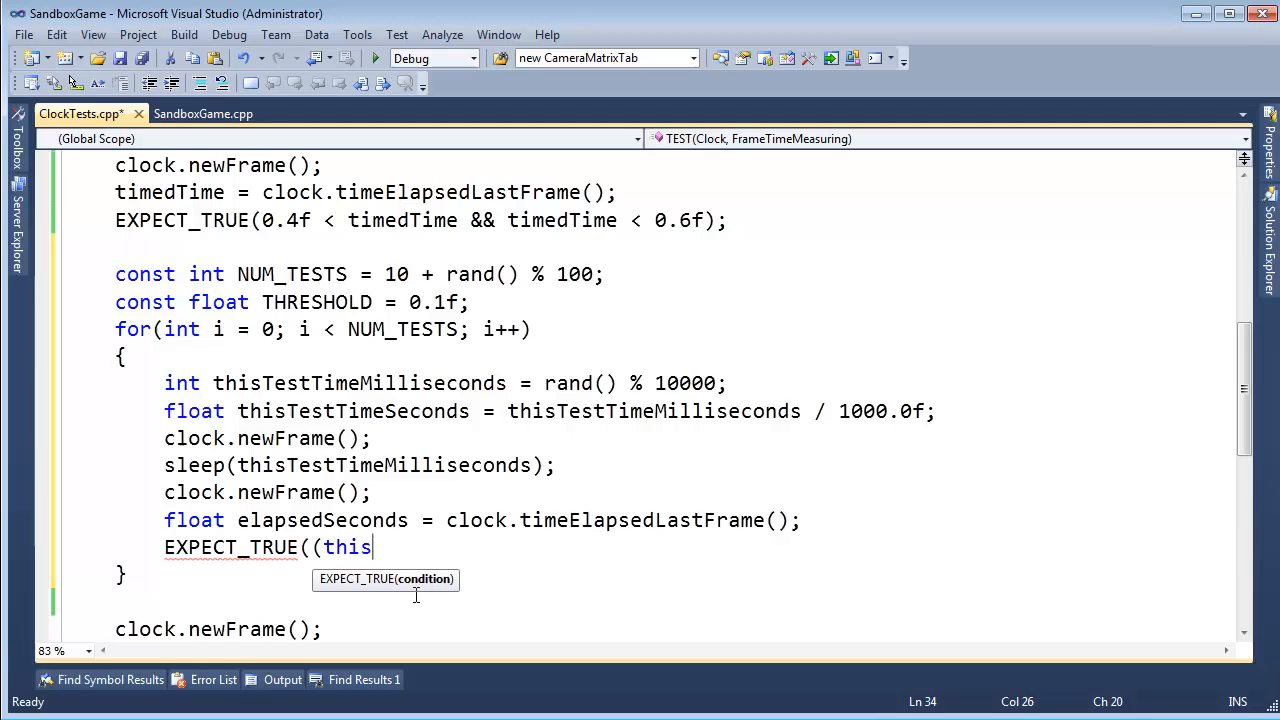
text(testtime)
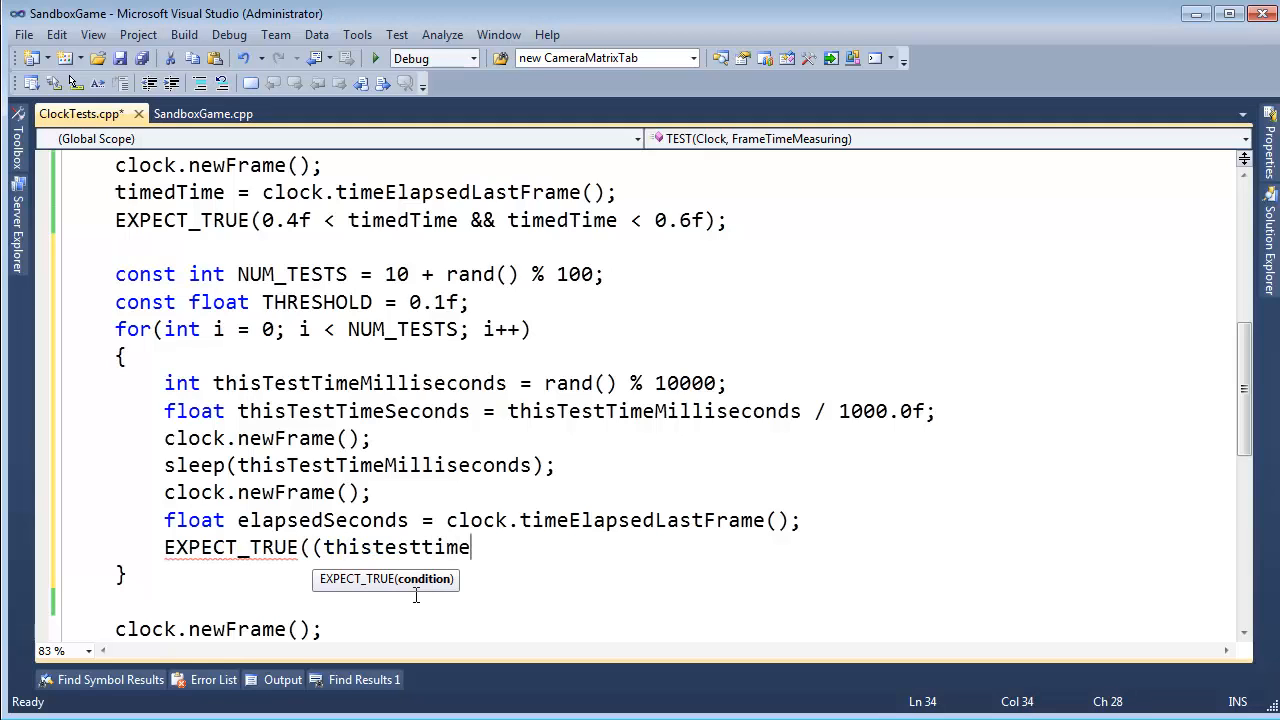
text(se)
key(Tab)
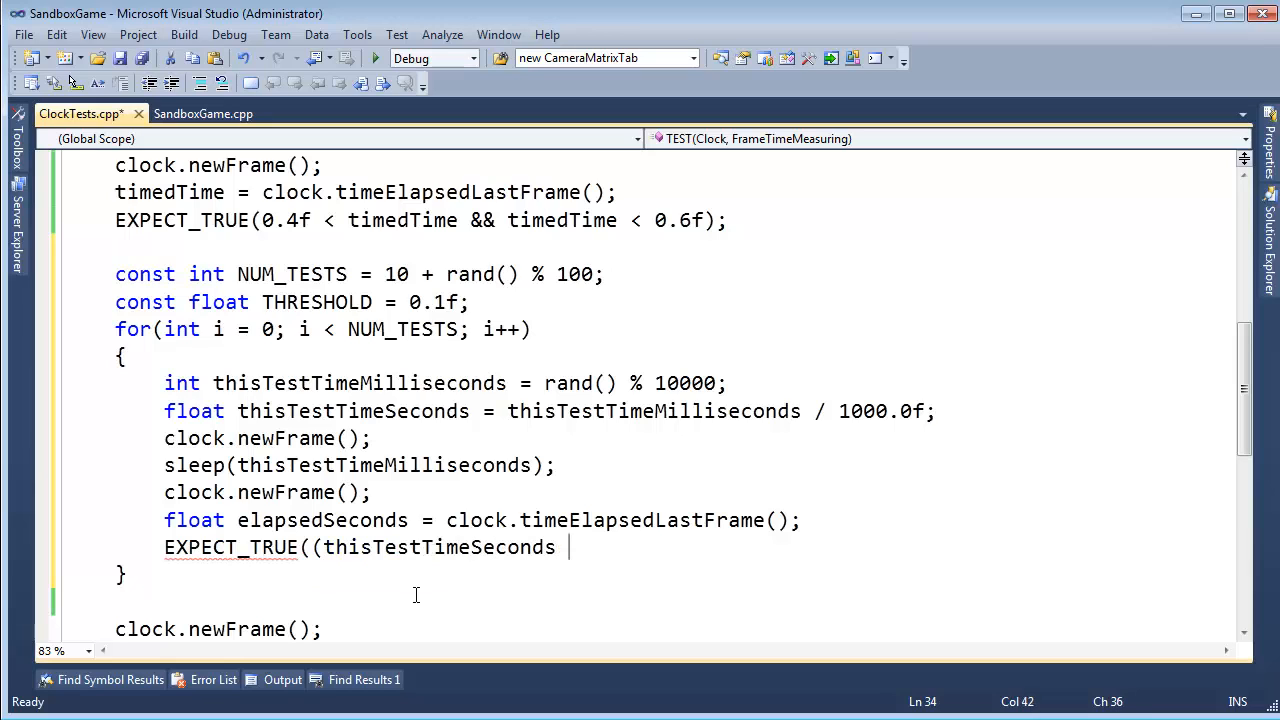
text(- threshold))
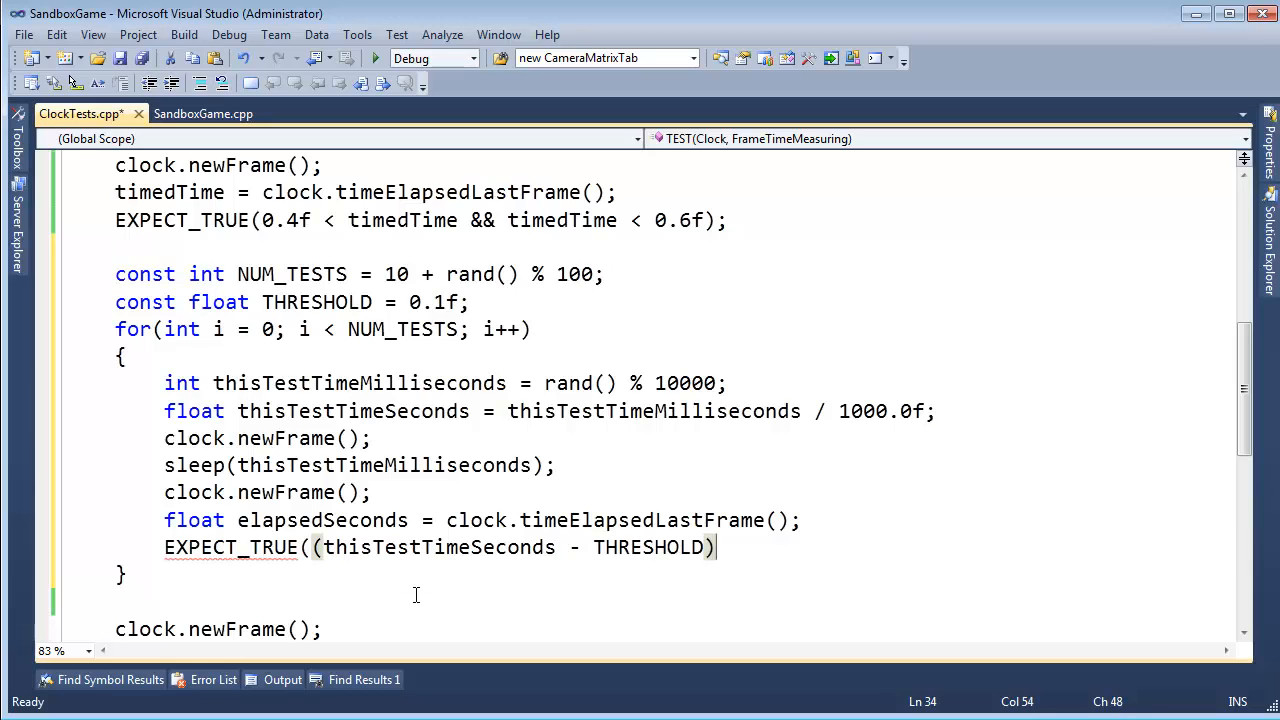
text( < )
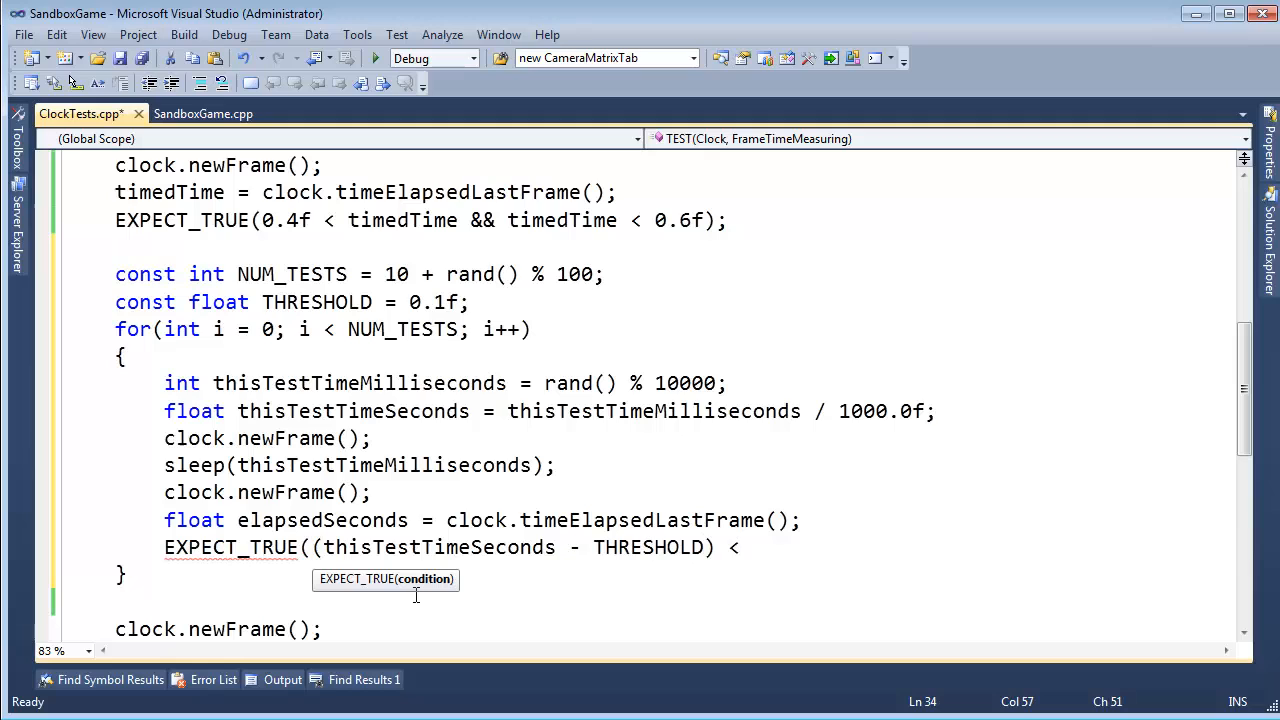
text(ela)
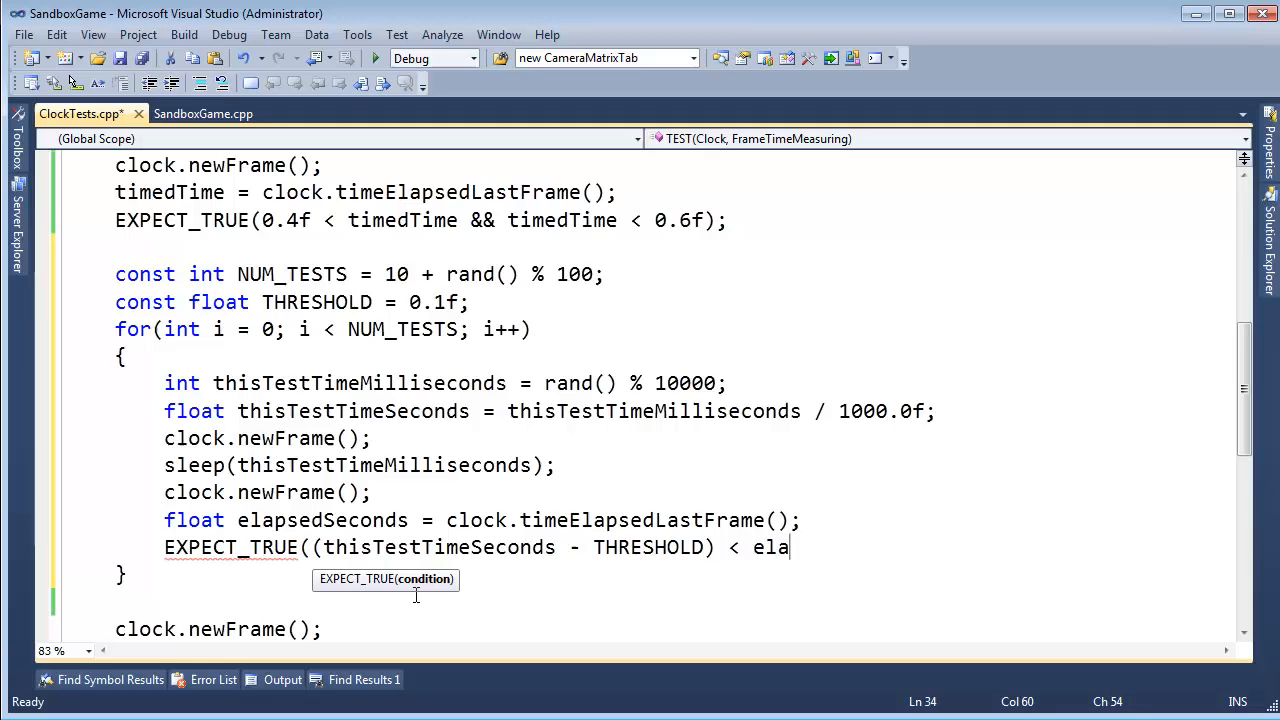
text(psedSecond)
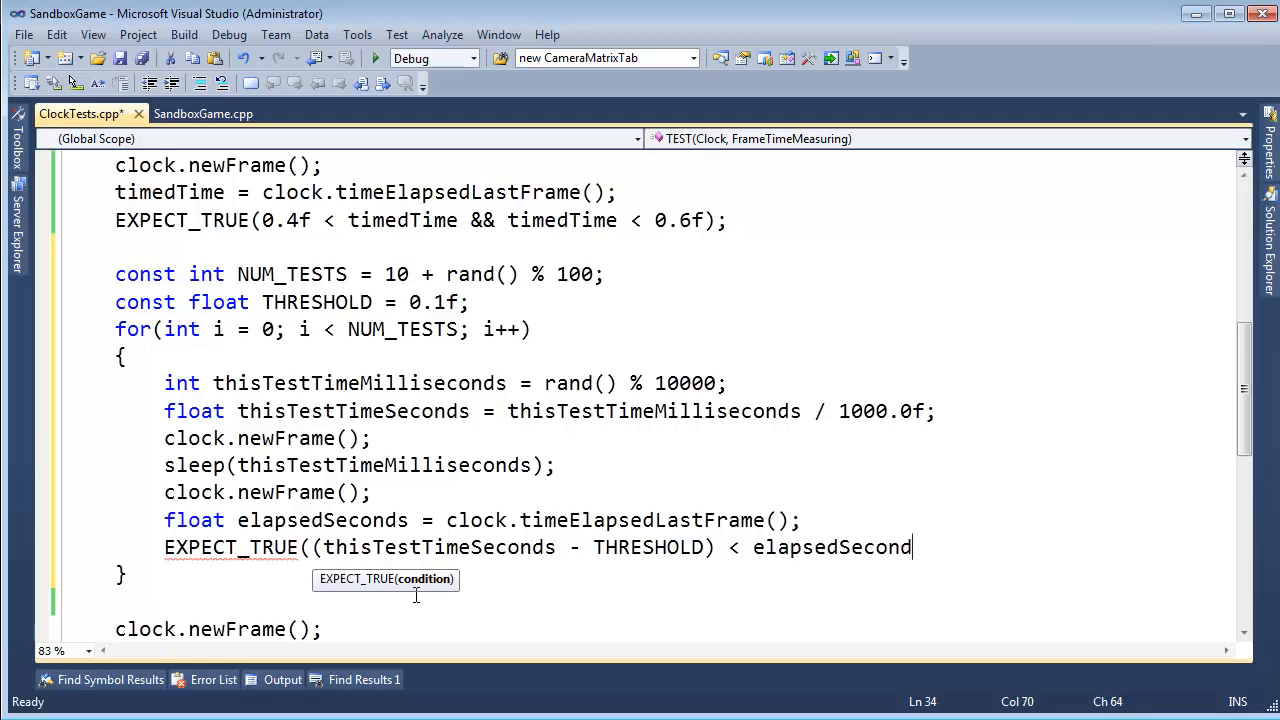
text(s&&)
text(()
text(thisTest)
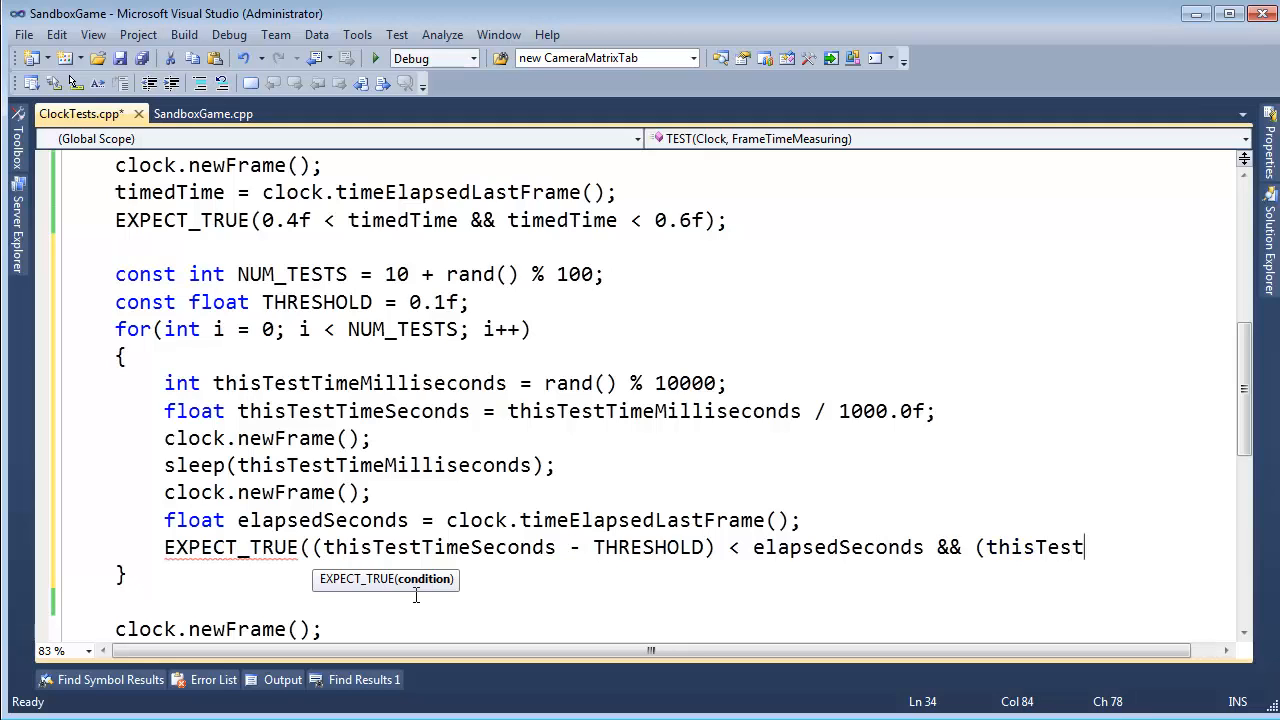
text(Time)
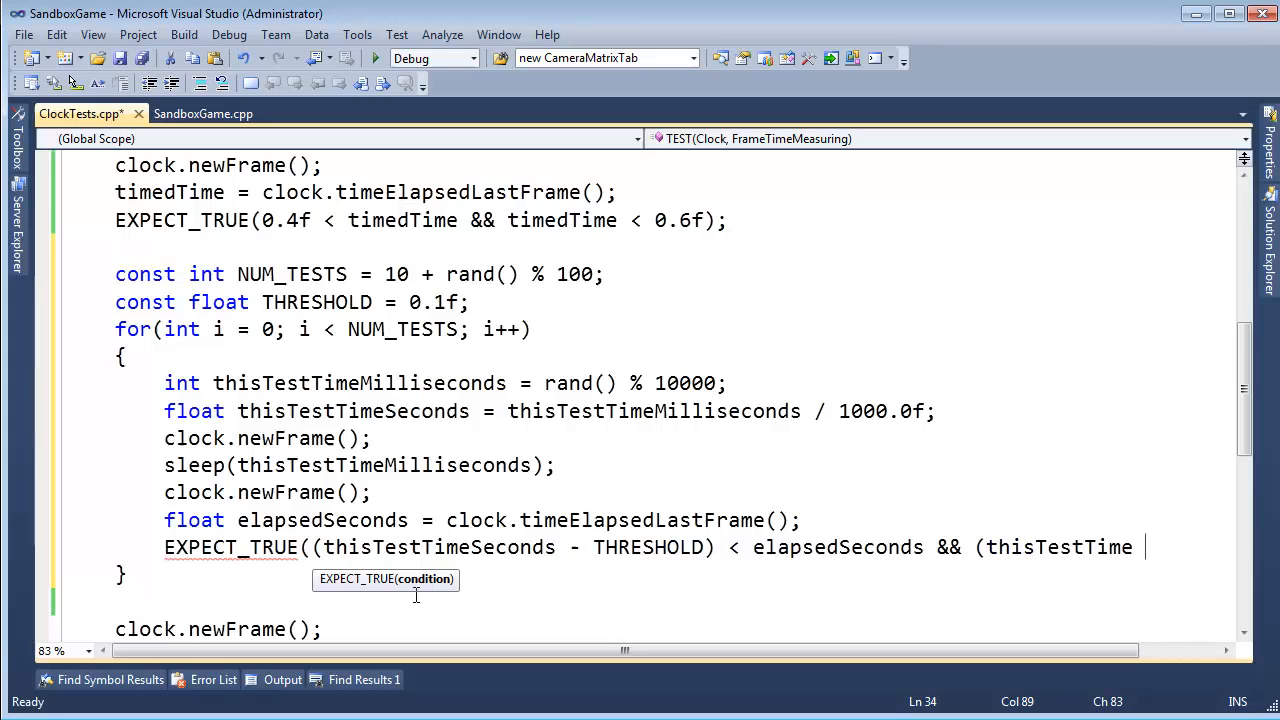
- Add the second THRESHOLD bound after &&, wrap it onto its own line, and save ClockTests.cpp
key(ctrl+Left)
key(Left)
key(Left)
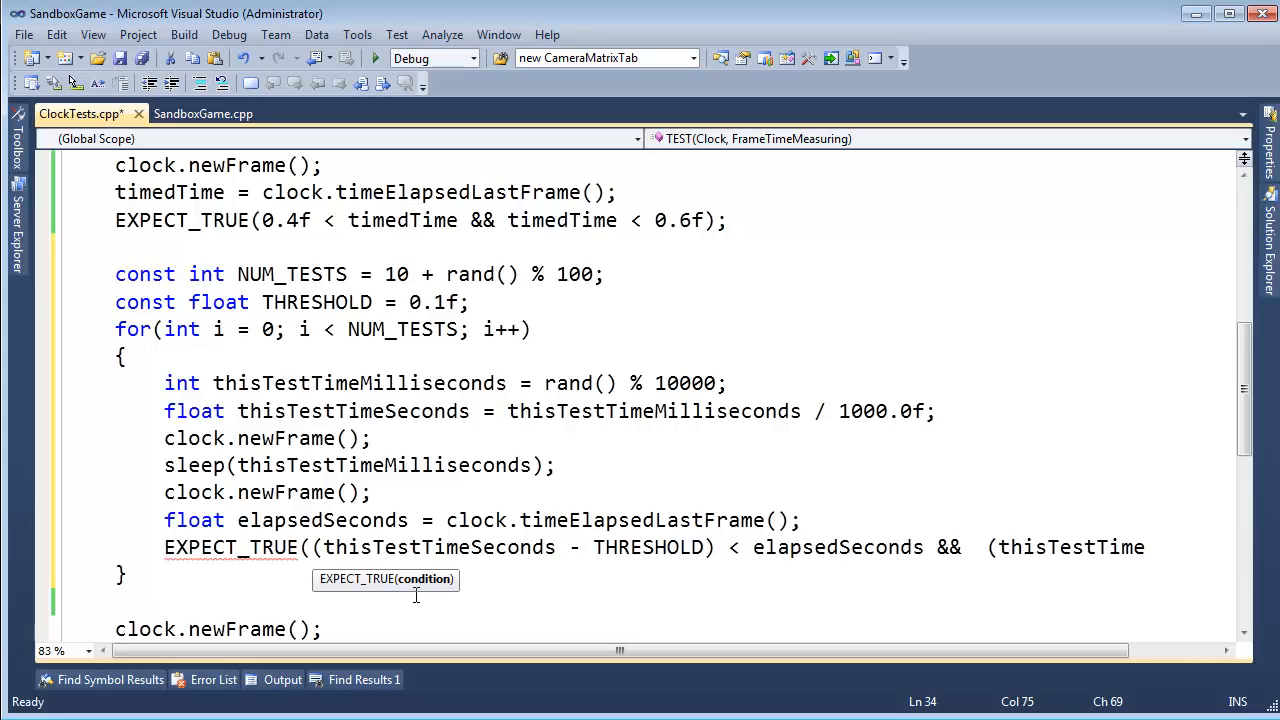
text(elasped)
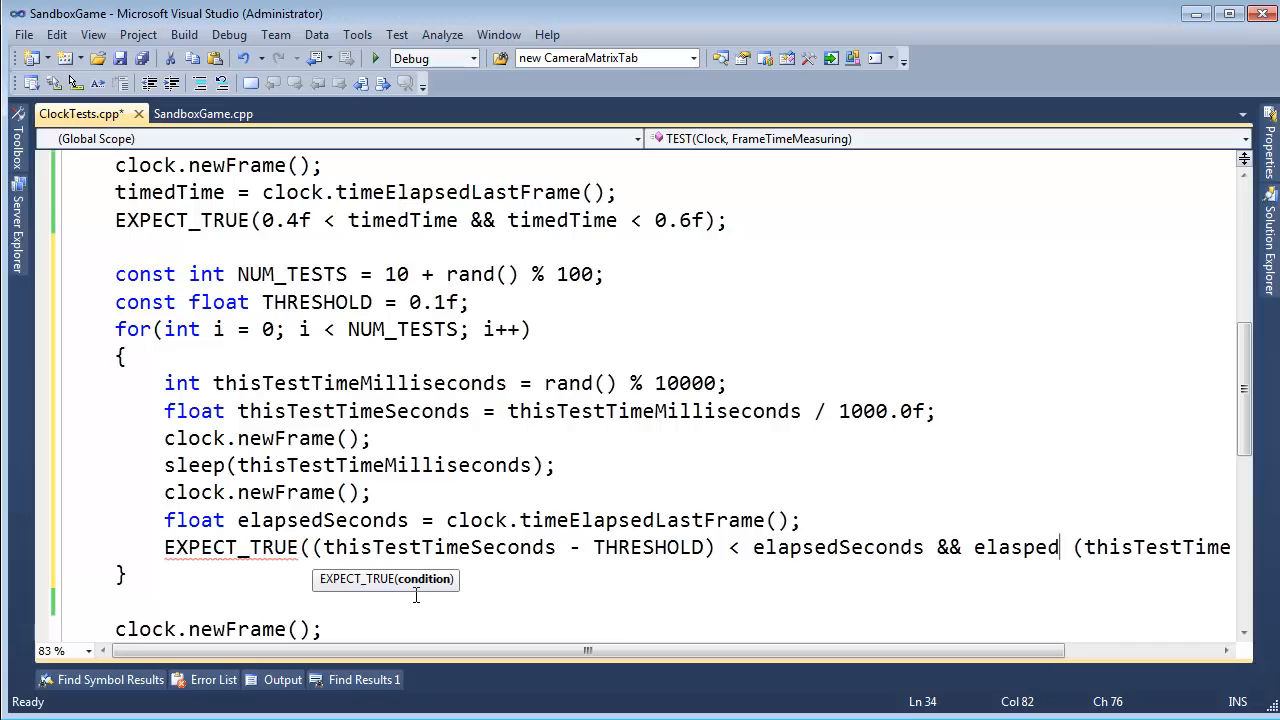
key(ctrl+Left)
key(Return)
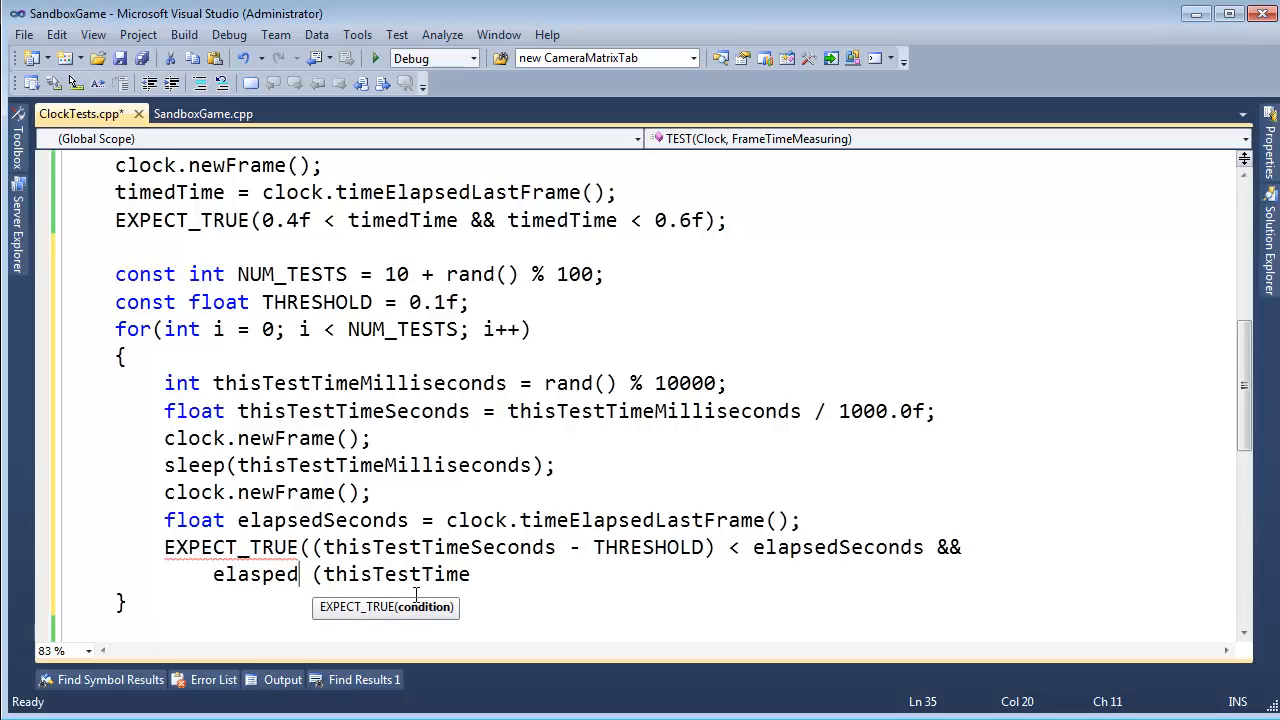
text(Seconds <)
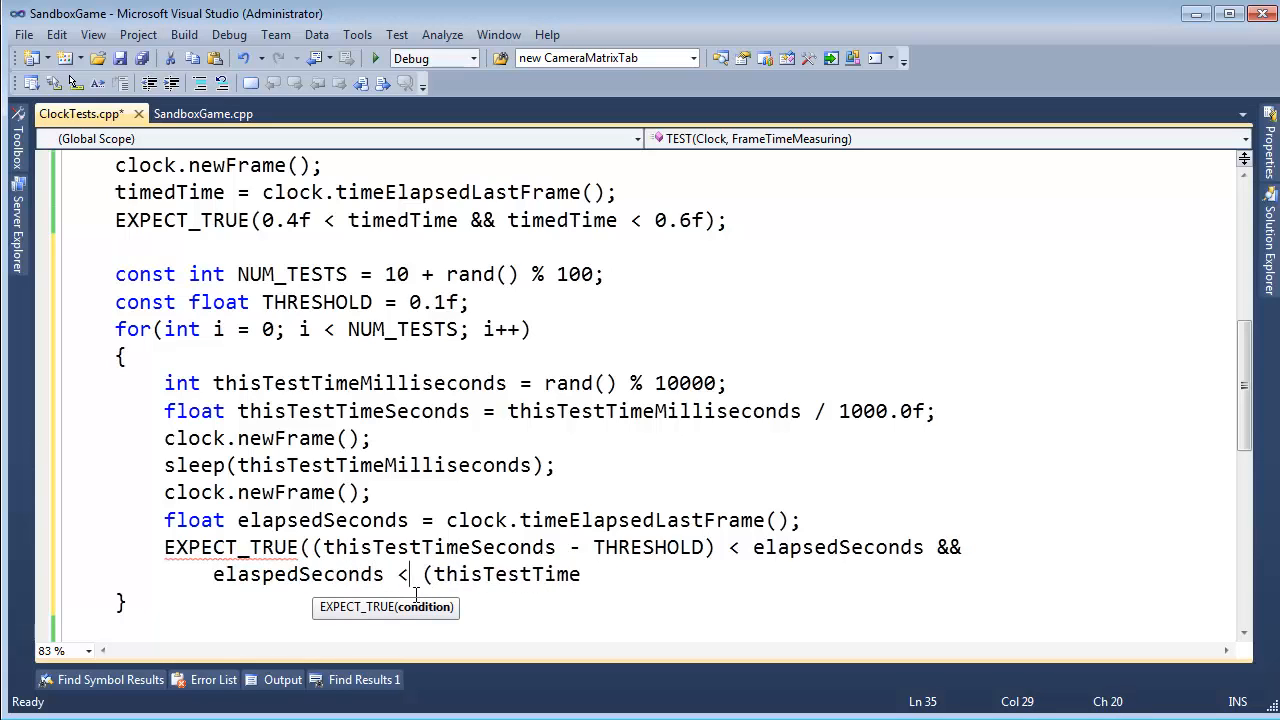
key(Delete)
key(End)
text(Seconds)
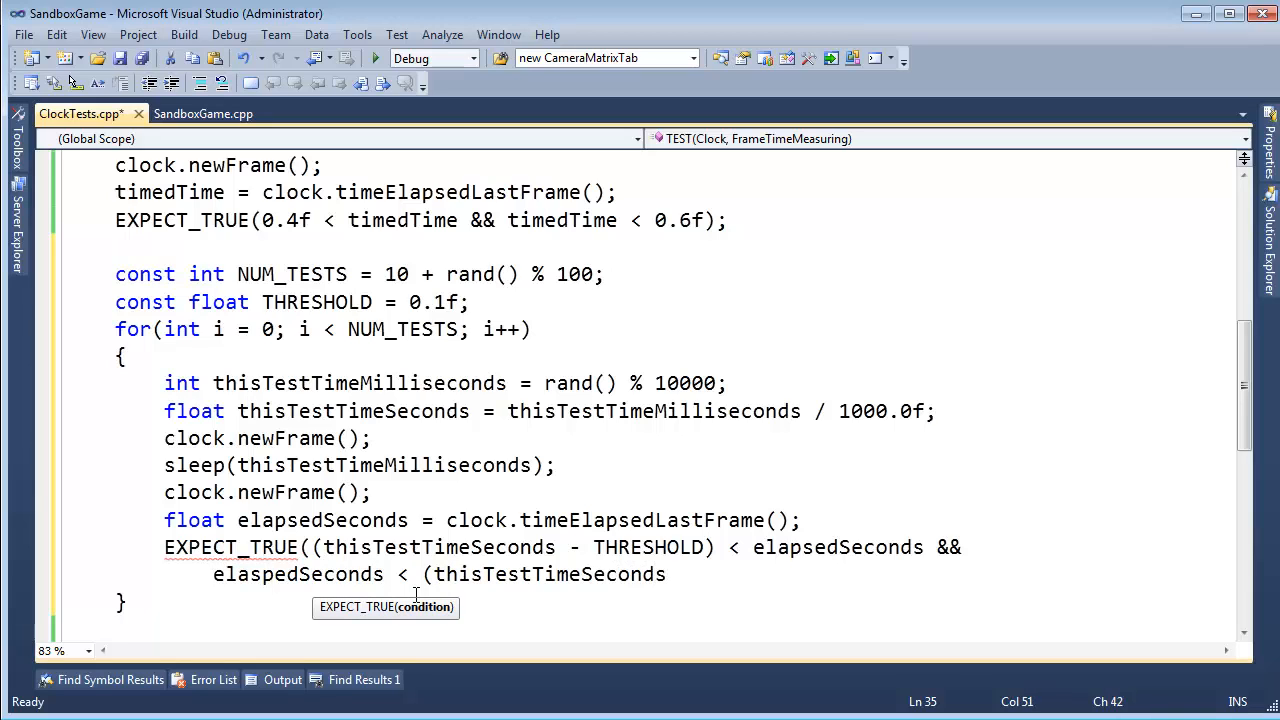
text( - THRESH)
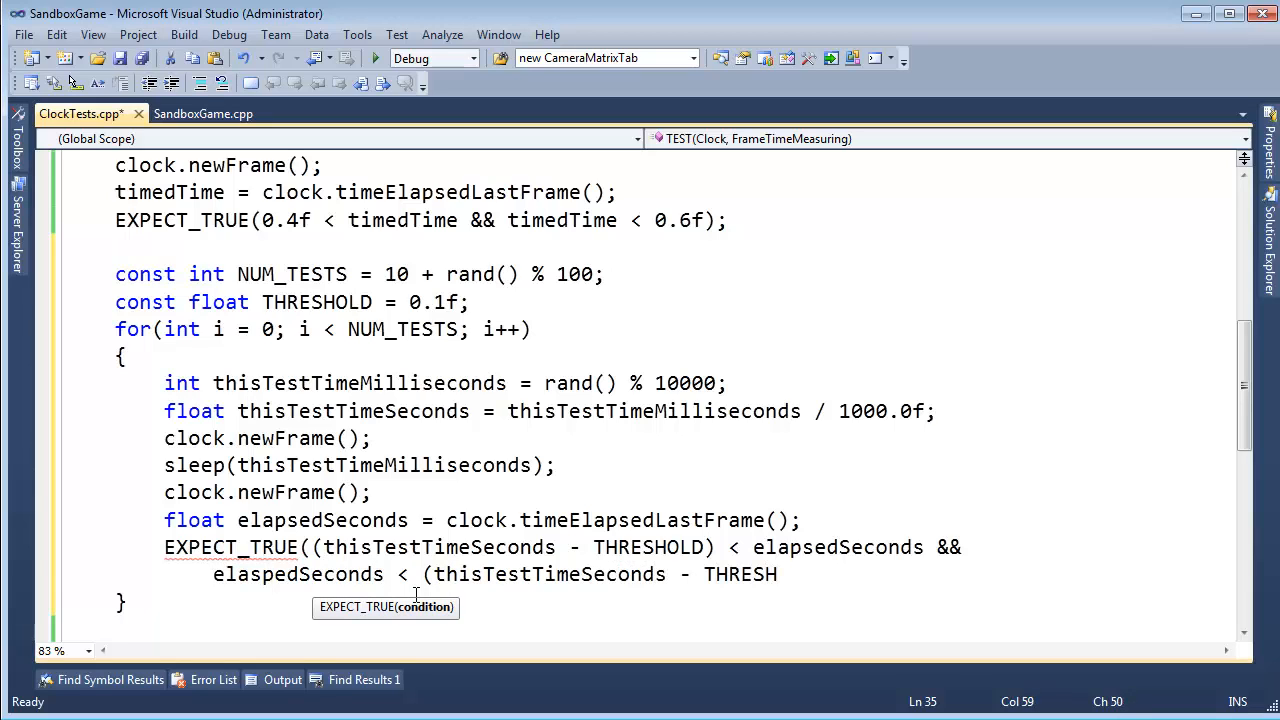
text(OLD))')
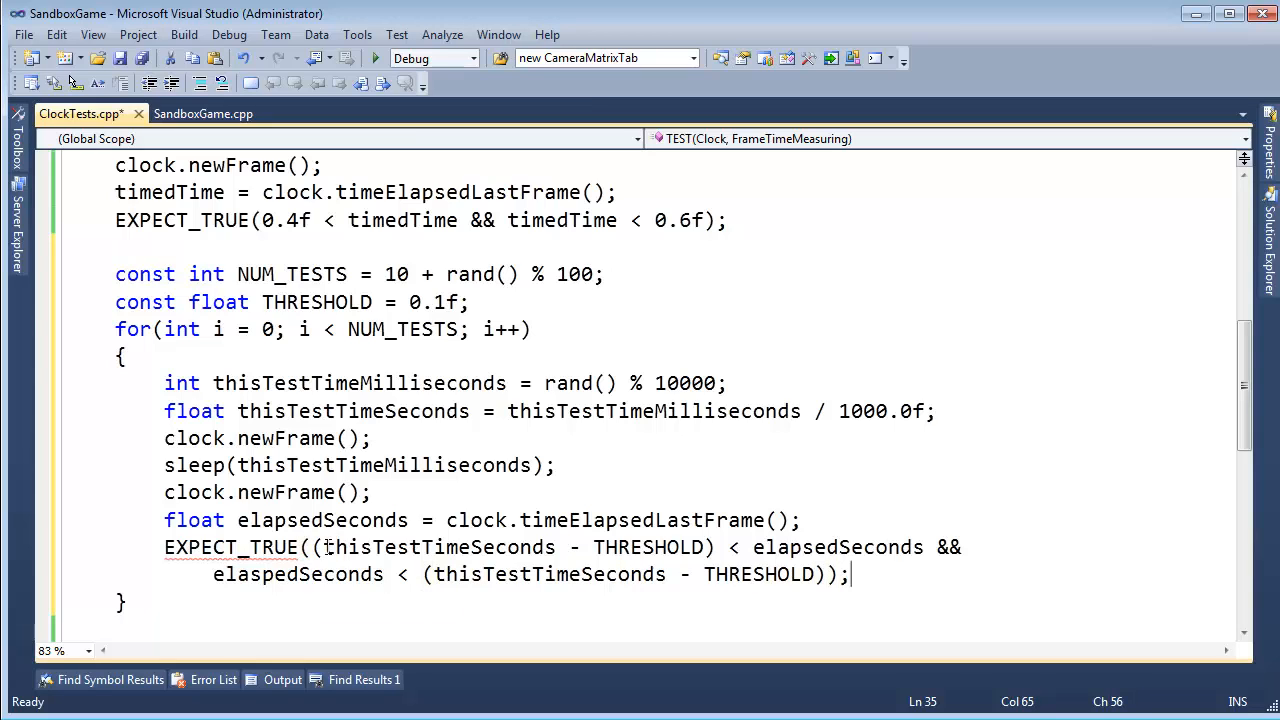
key(ctrl+s)
click(820, 548)
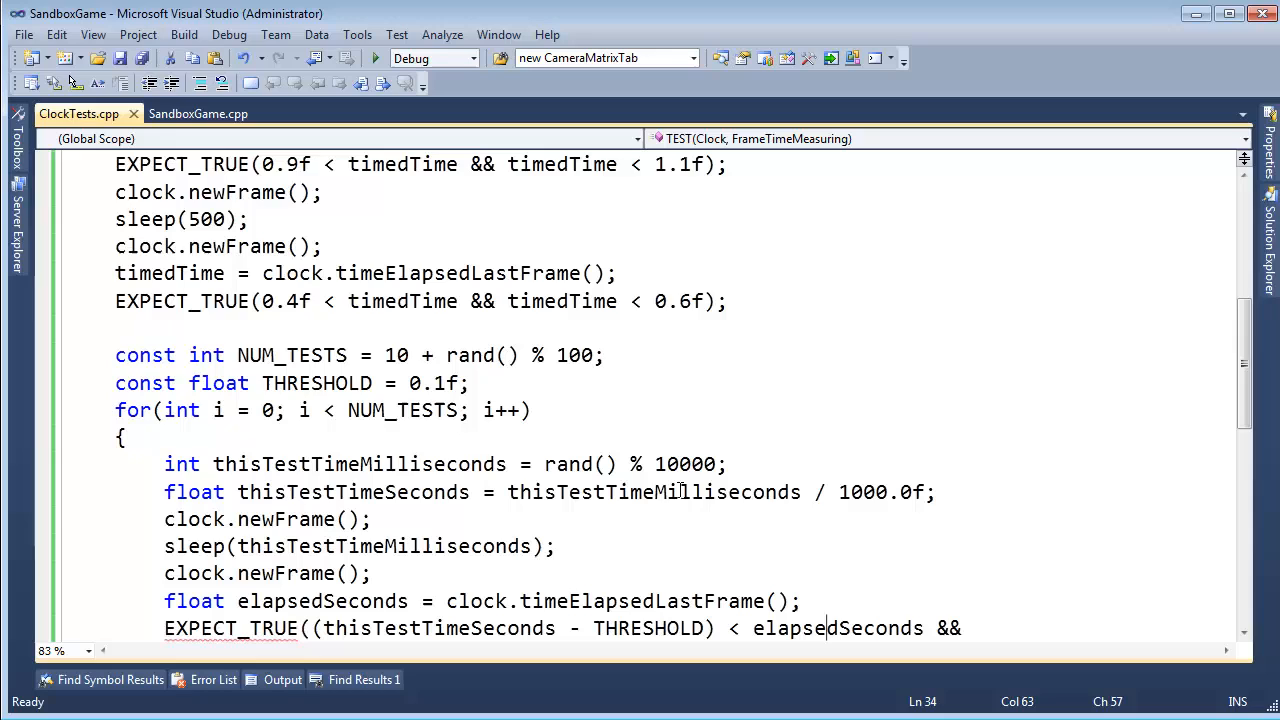
drag(254, 301, 717, 305)
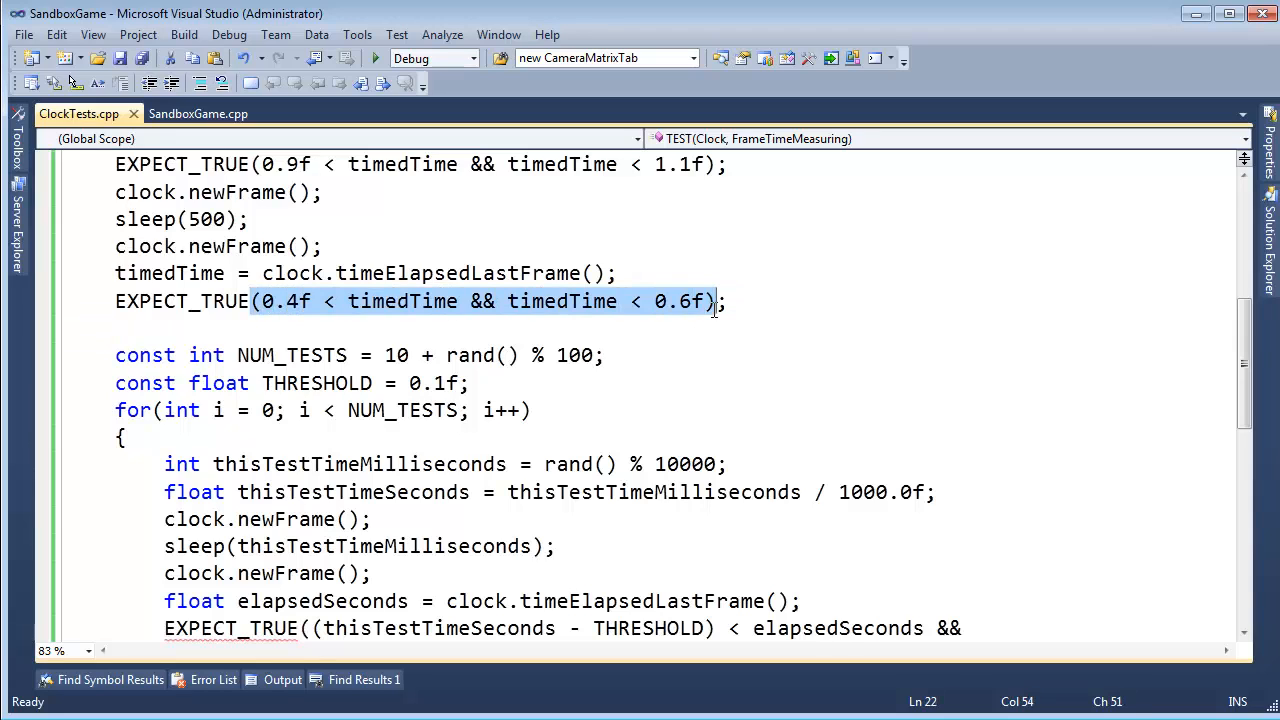
click(299, 305)
key(shift+Right)
key(shift+Right)
key(shift+Right)
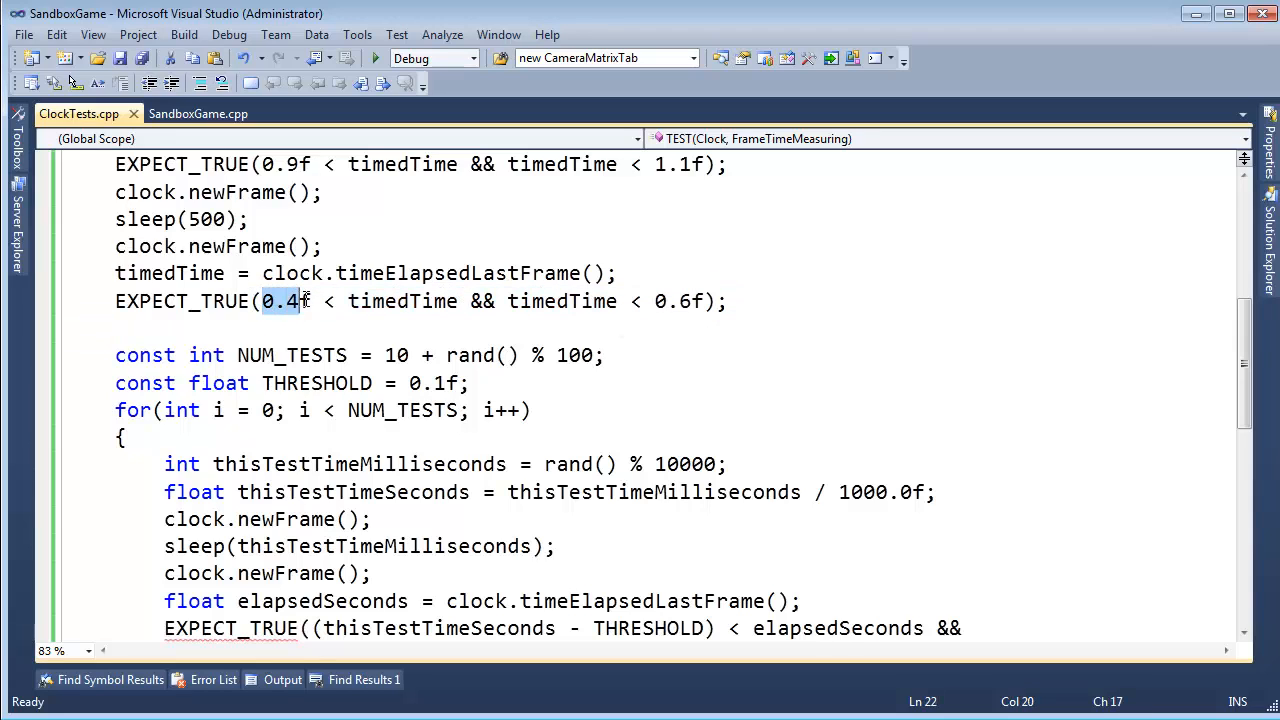
key(shift+Right)
drag(654, 301, 705, 301)
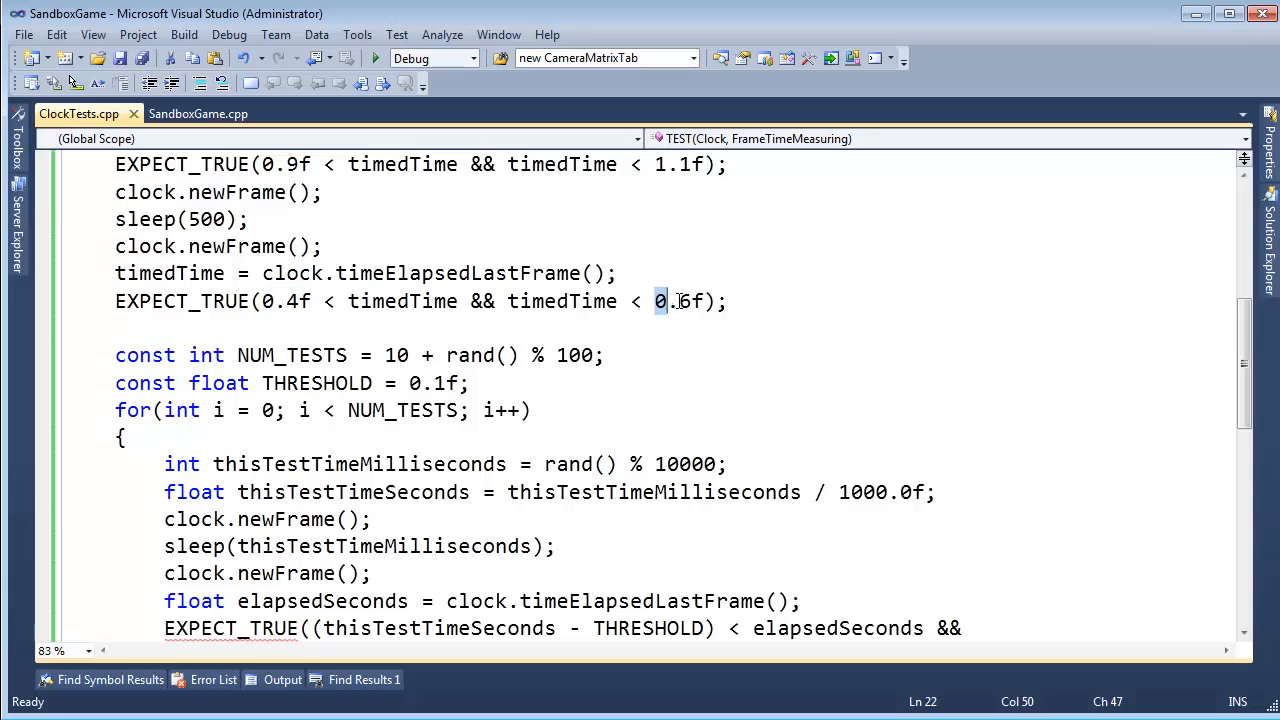
drag(349, 301, 617, 304)
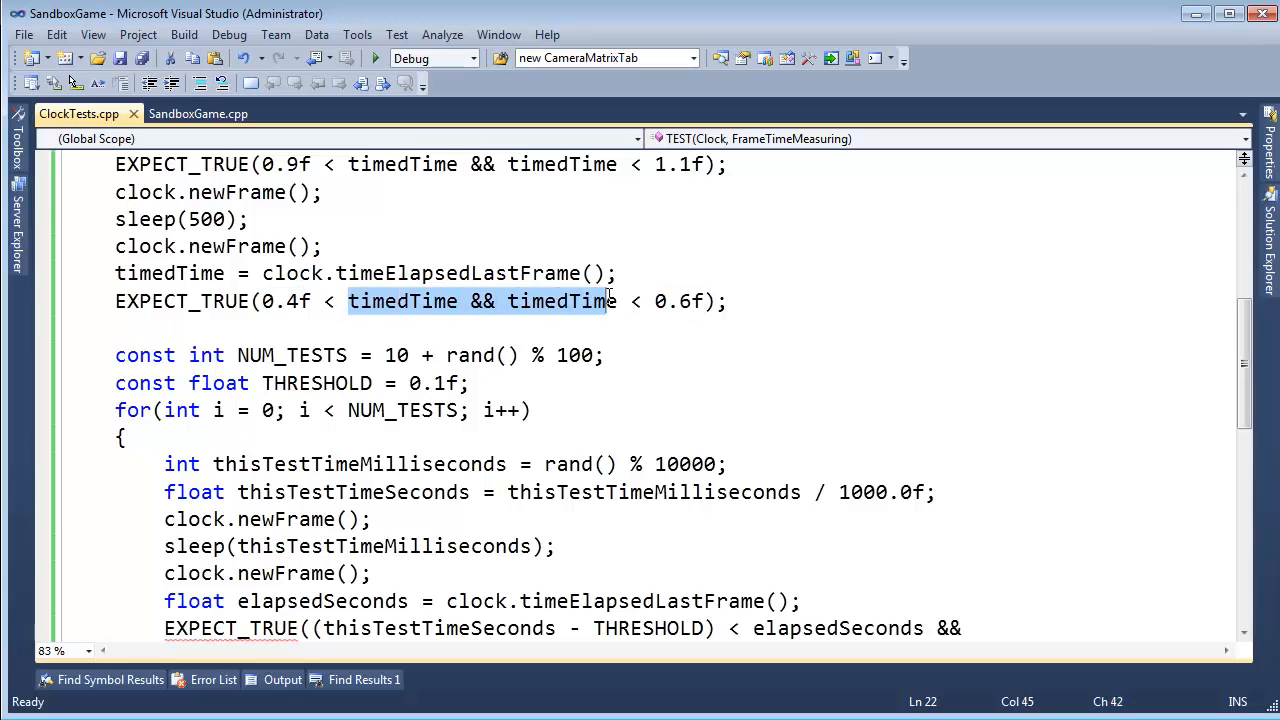
scroll(600, 400, down, 3)
scroll(550, 450, down, 3)
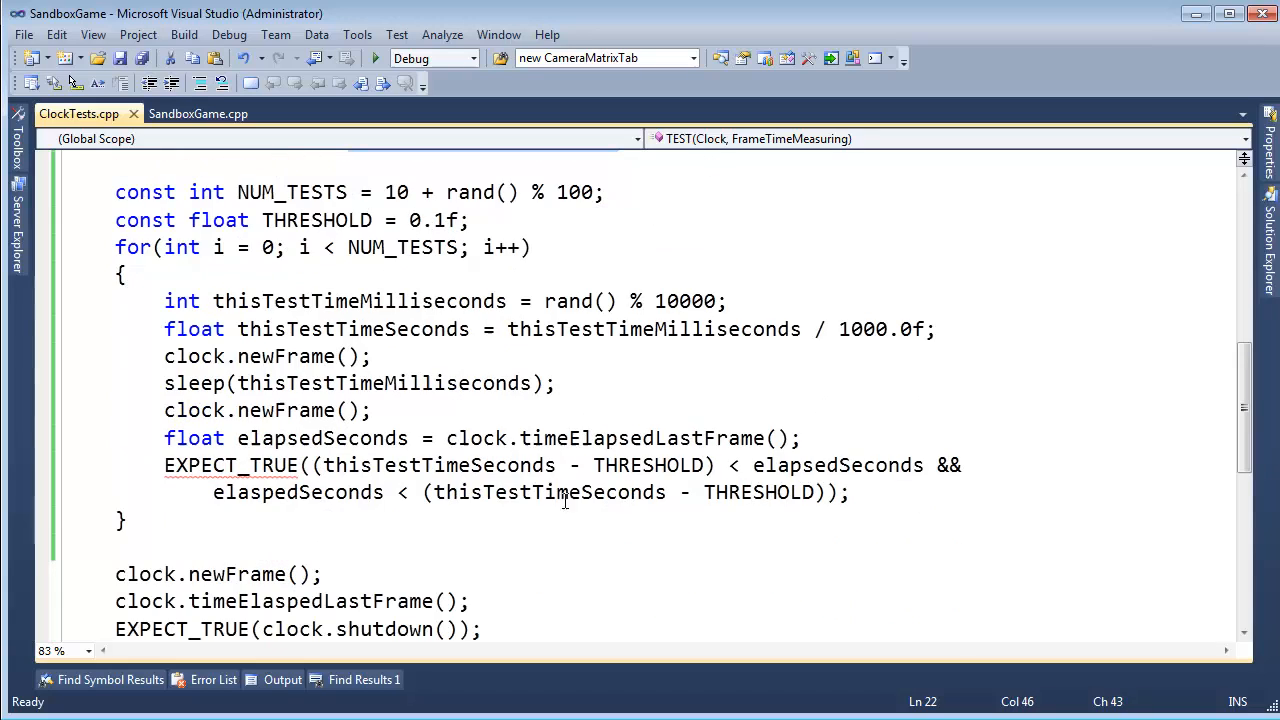
scroll(312, 466, up, 3)
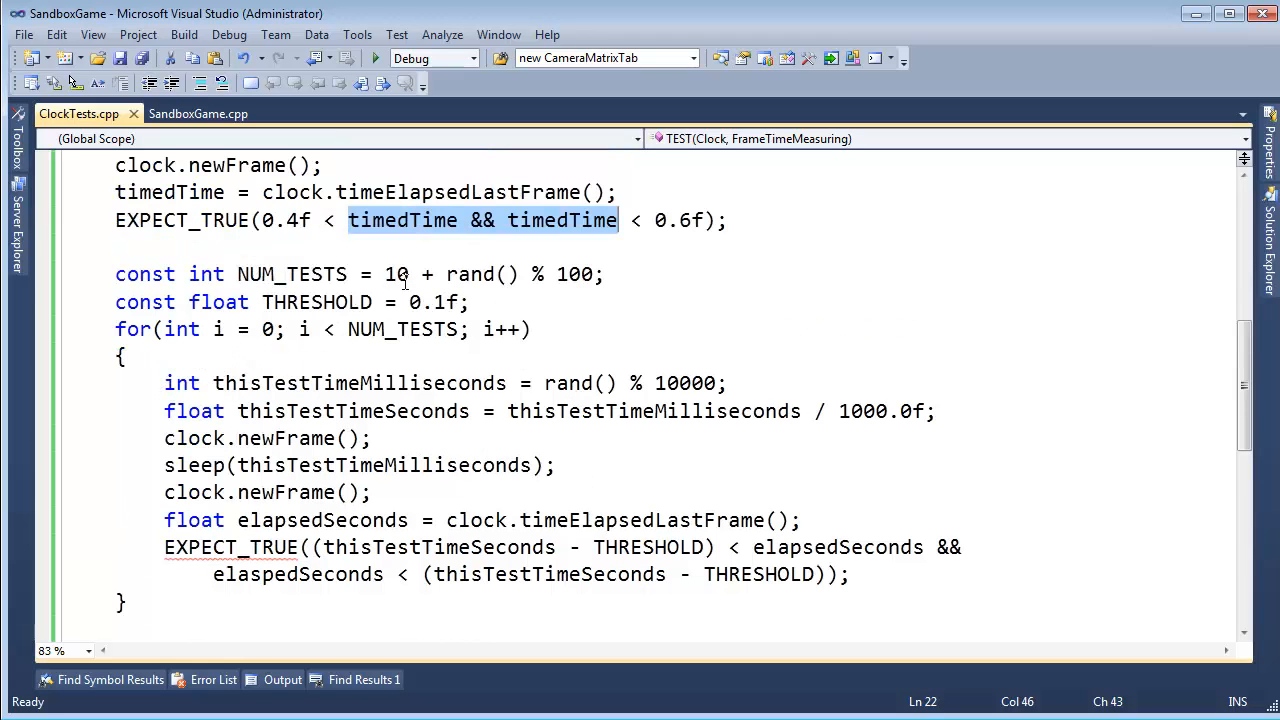
drag(263, 220, 303, 220)
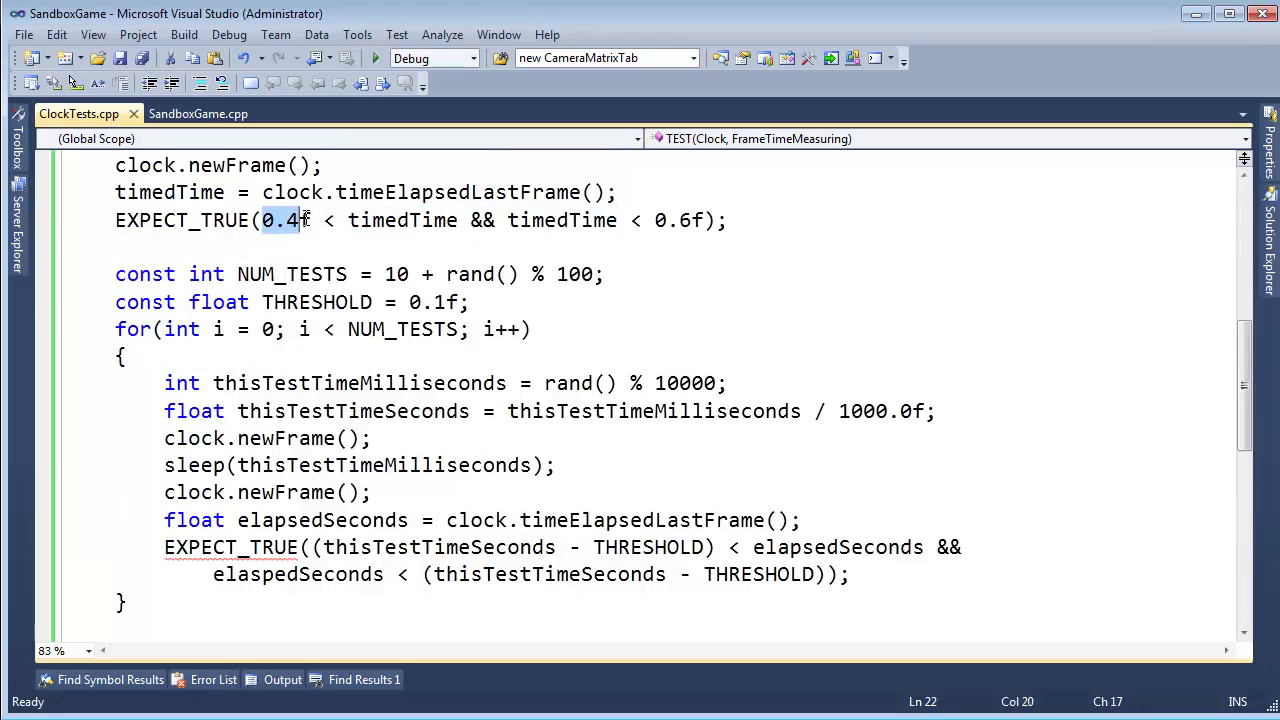
double_click(350, 547)
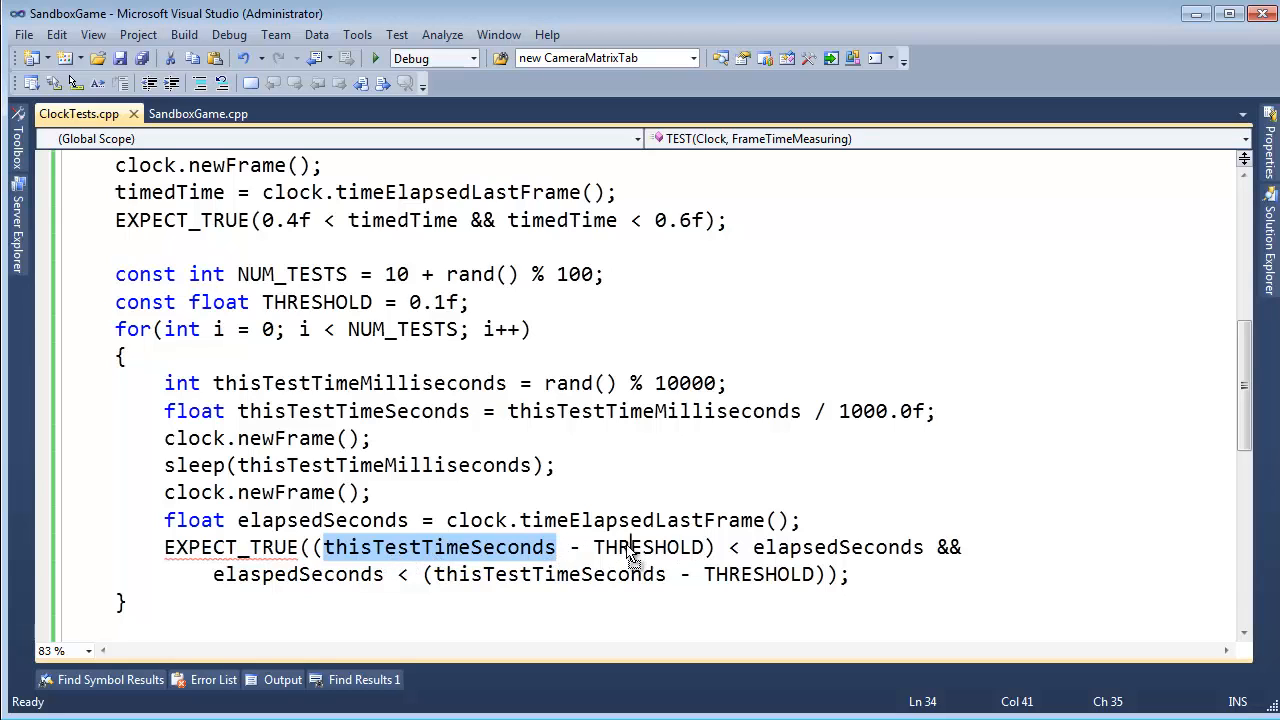
click(594, 547)
drag(571, 547, 708, 547)
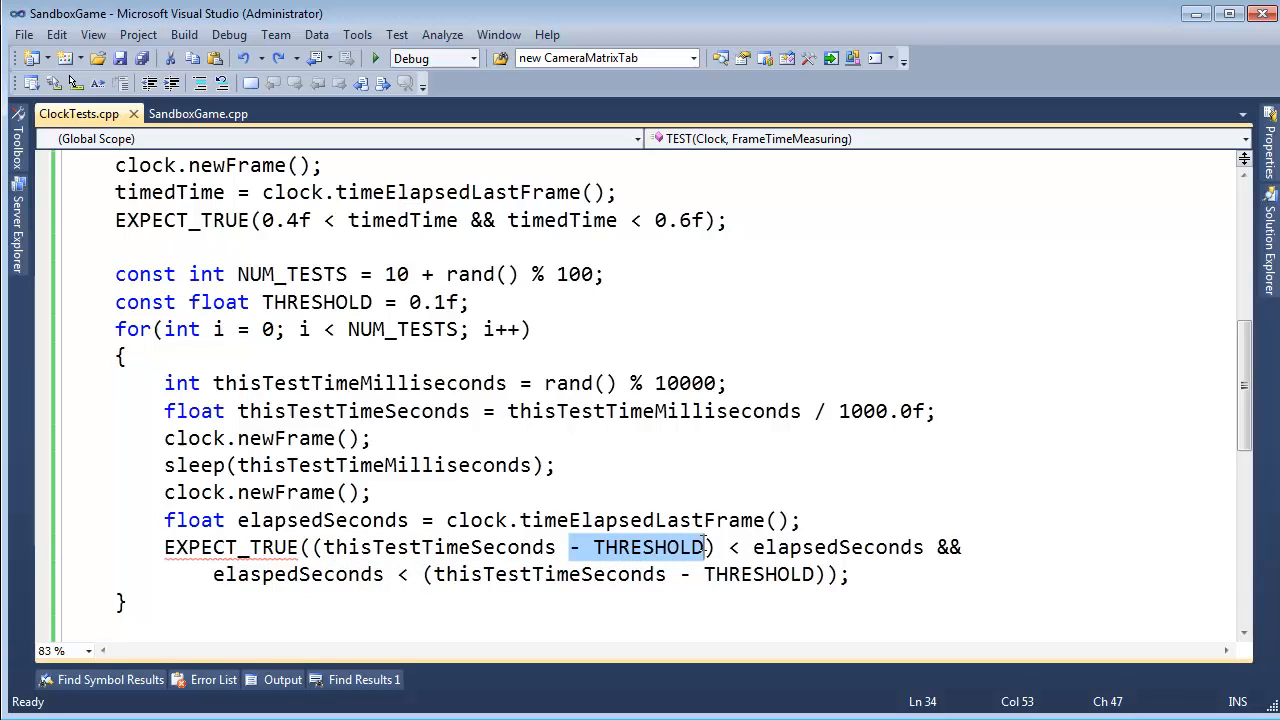
click(505, 574)
- Change the loop's upper bound to thisTestTimeSeconds + THRESHOLD
click(690, 574)
key(BackSpace)
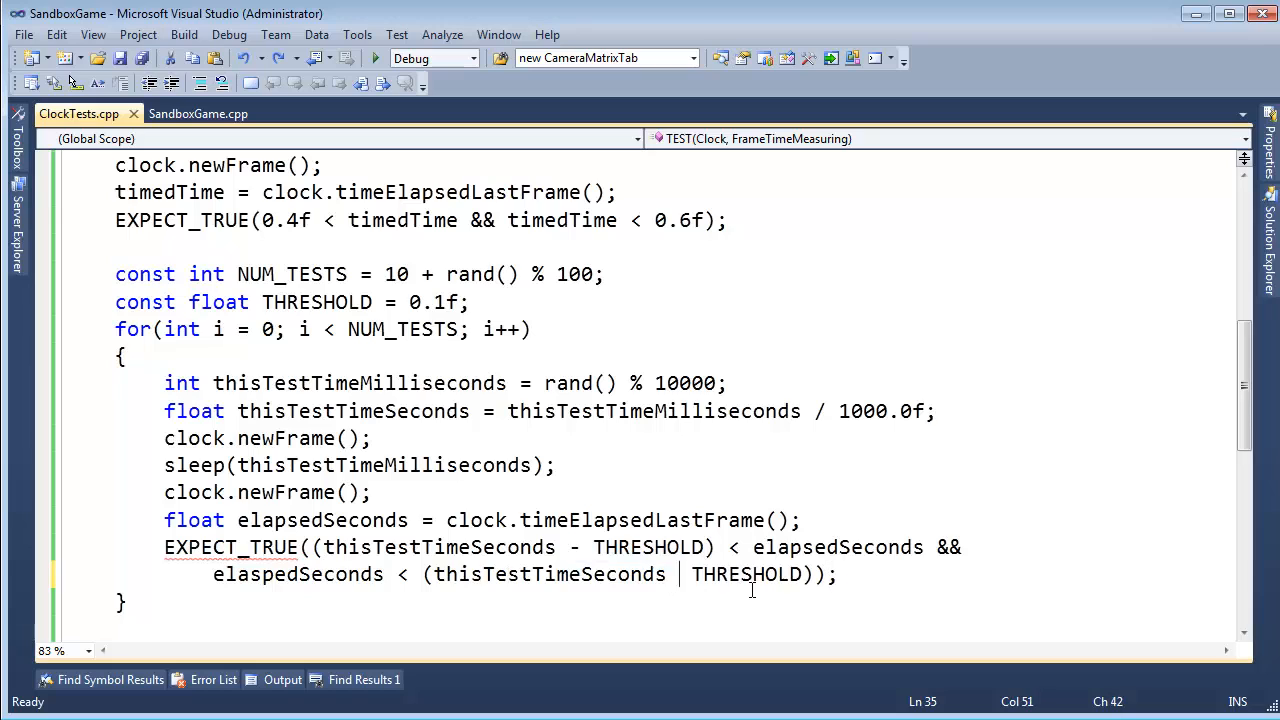
text(+)
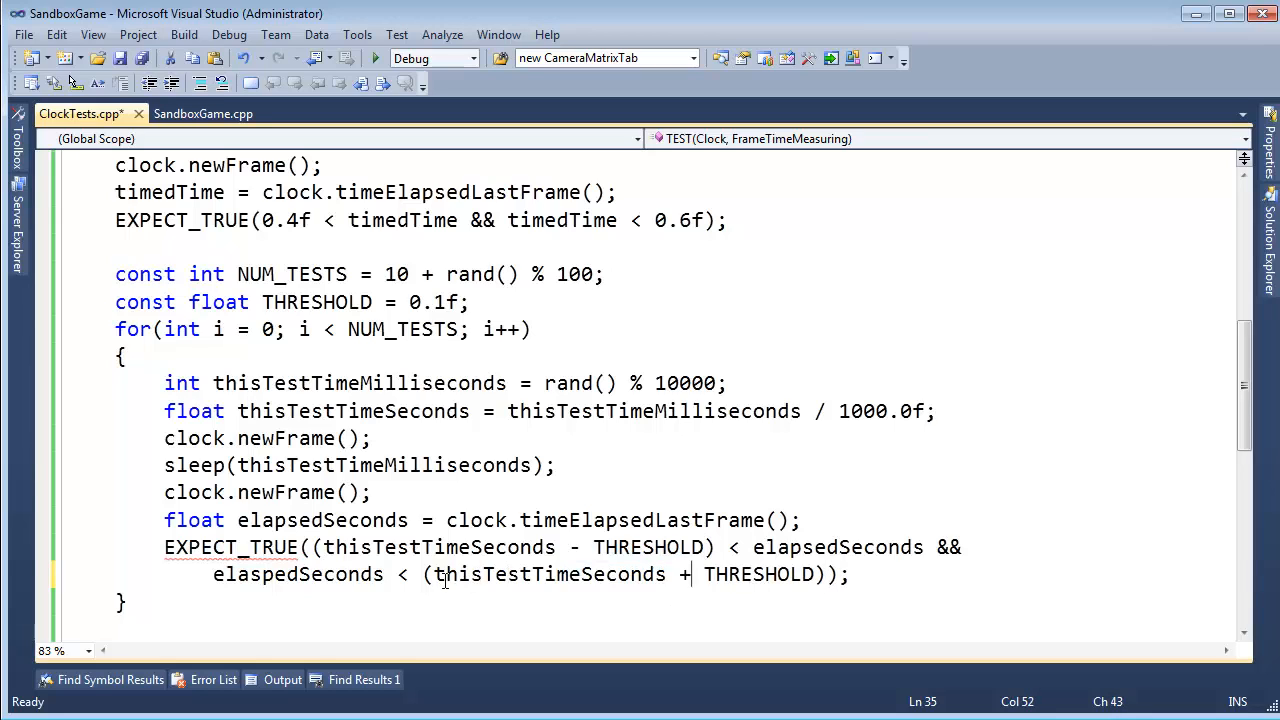
drag(435, 574, 818, 574)
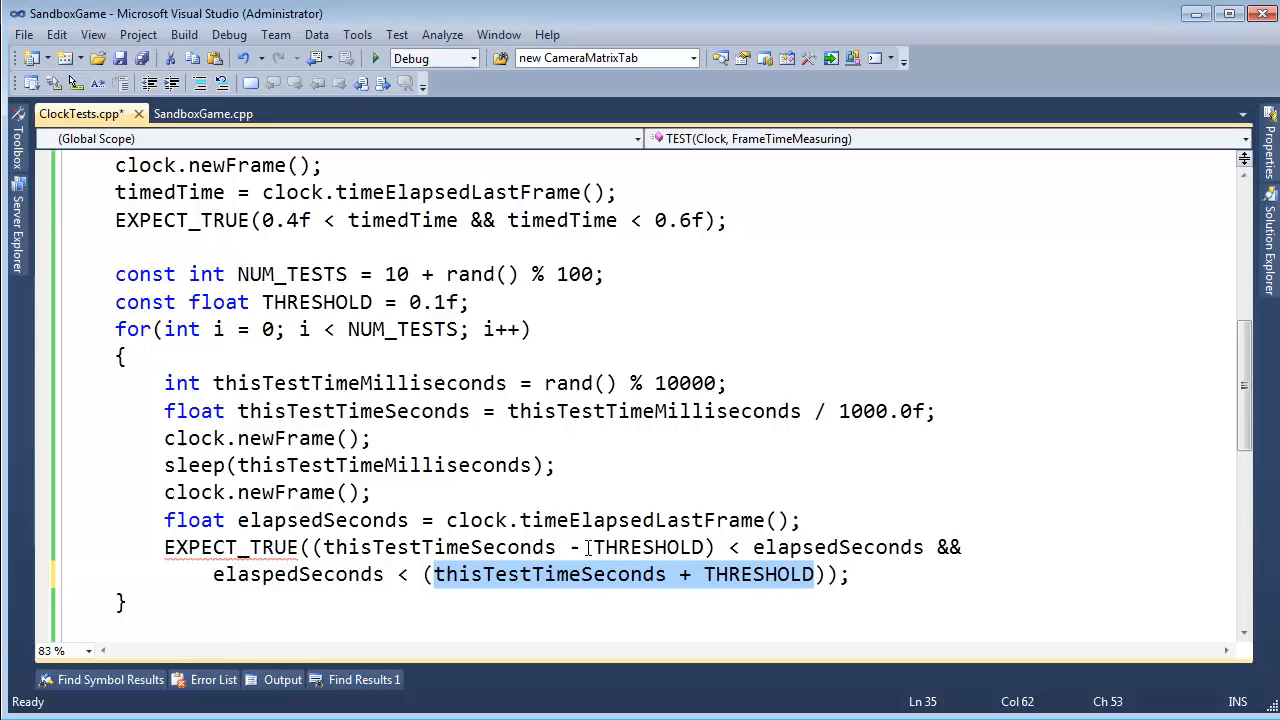
- Review the combined 0.4f < timedTime && timedTime < 0.6f condition on line 22
double_click(836, 548)
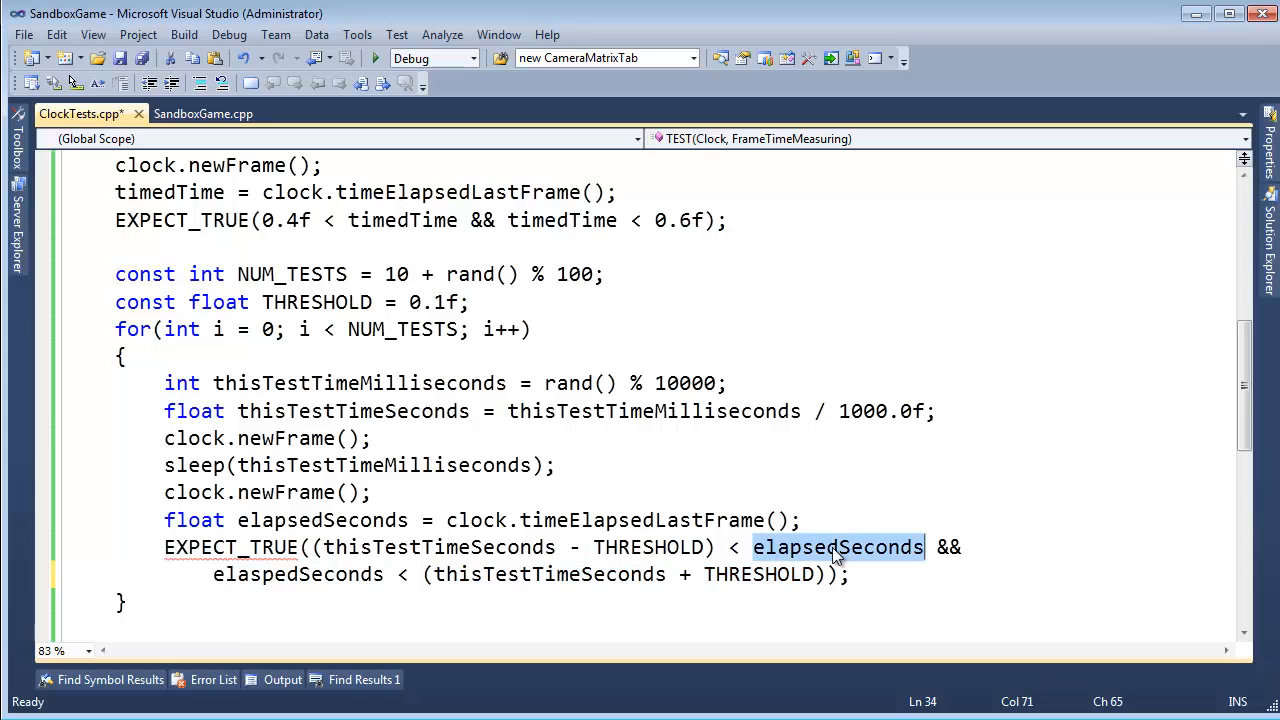
drag(252, 221, 680, 221)
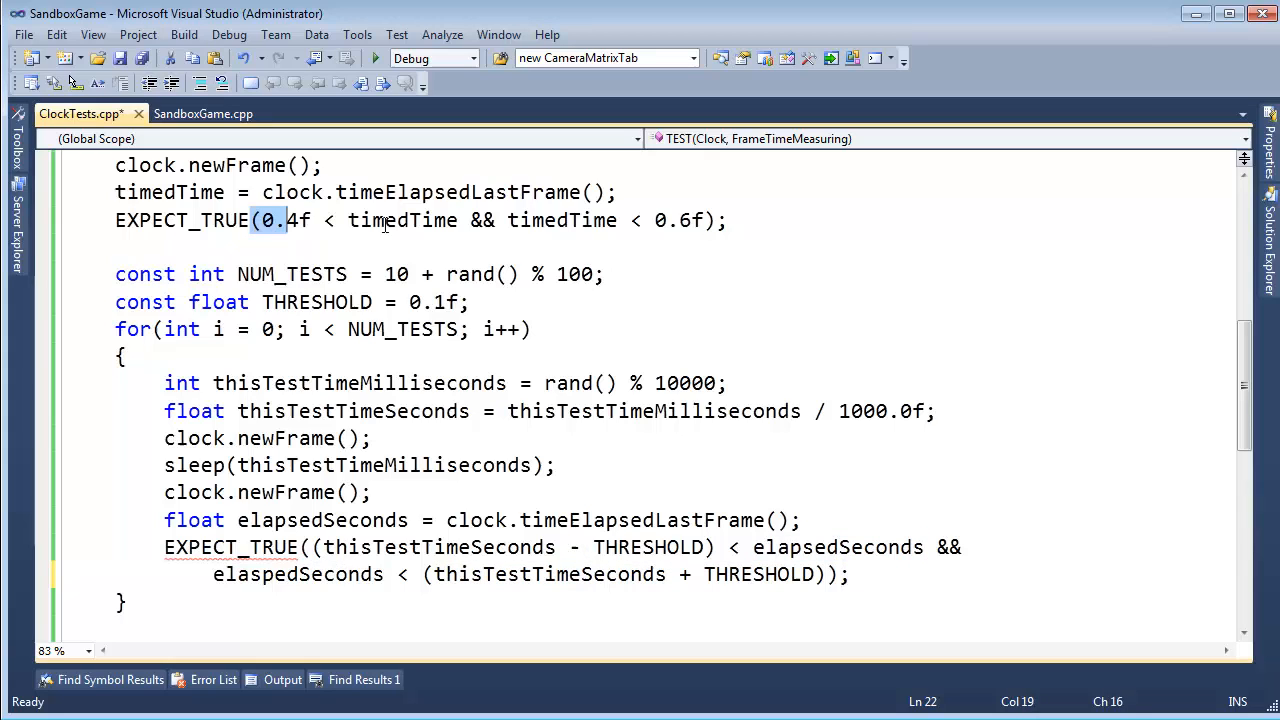
click(415, 225)
double_click(415, 225)
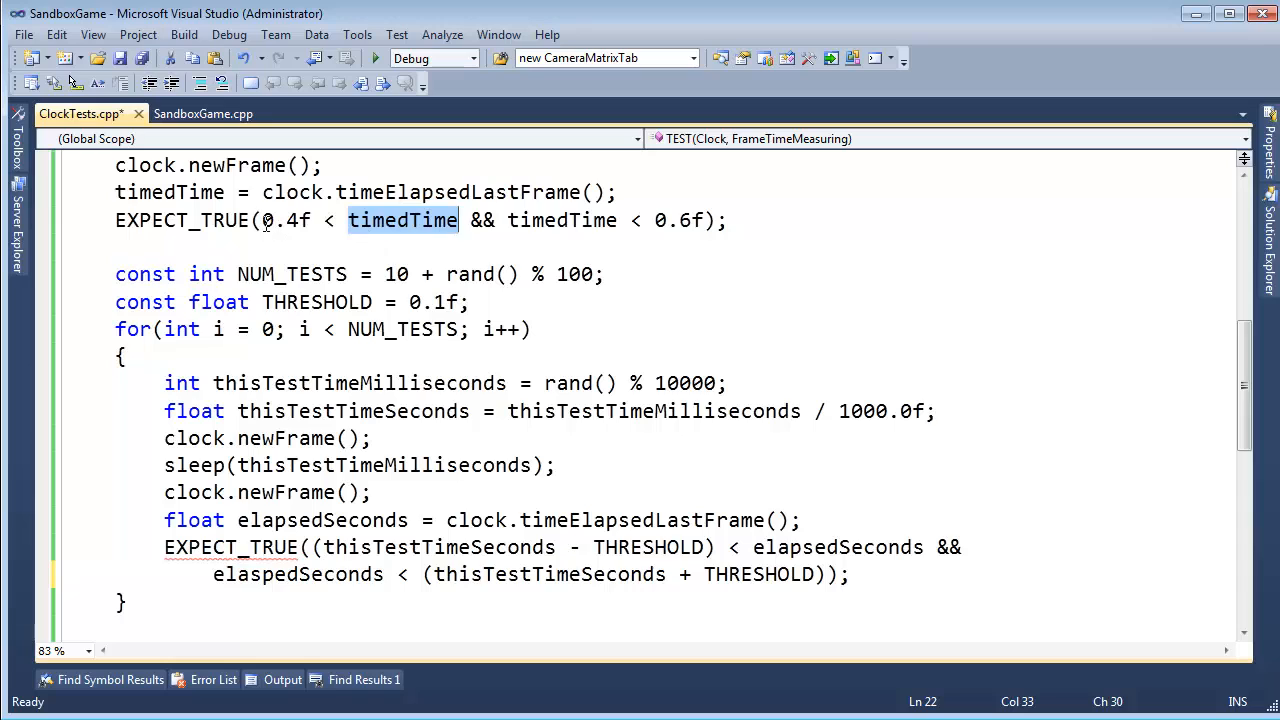
drag(262, 221, 722, 222)
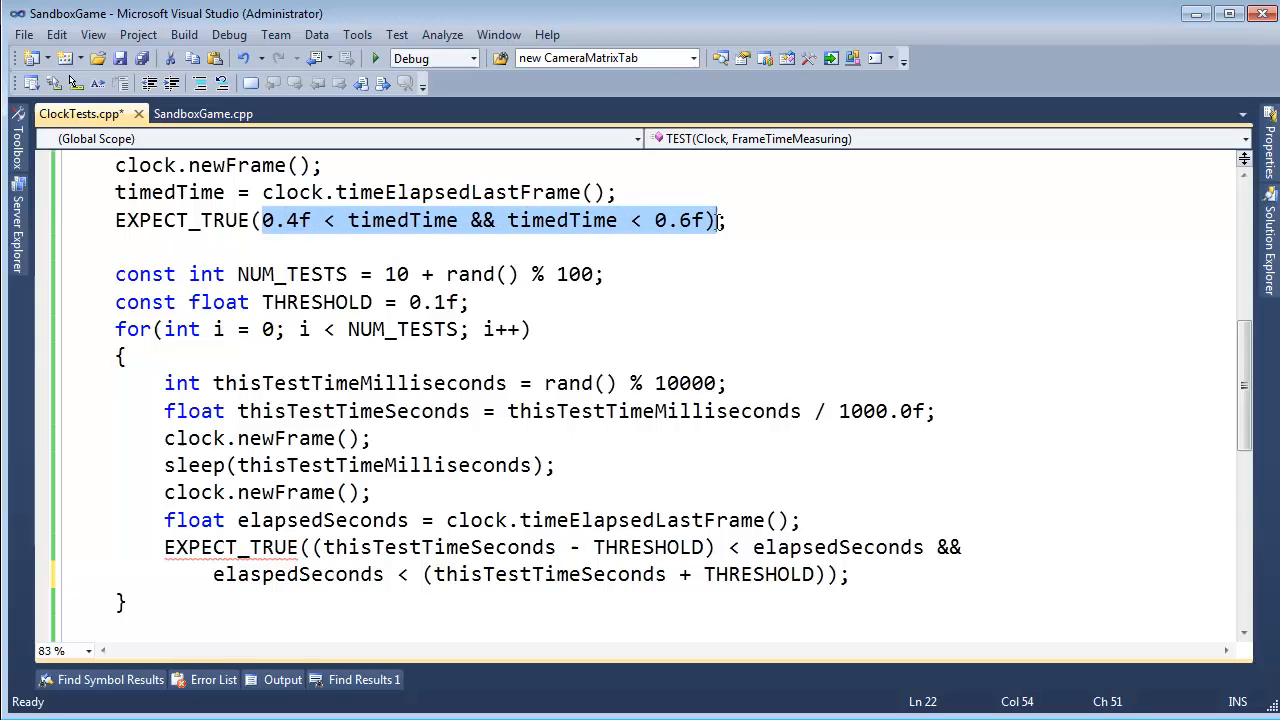
click(715, 242)
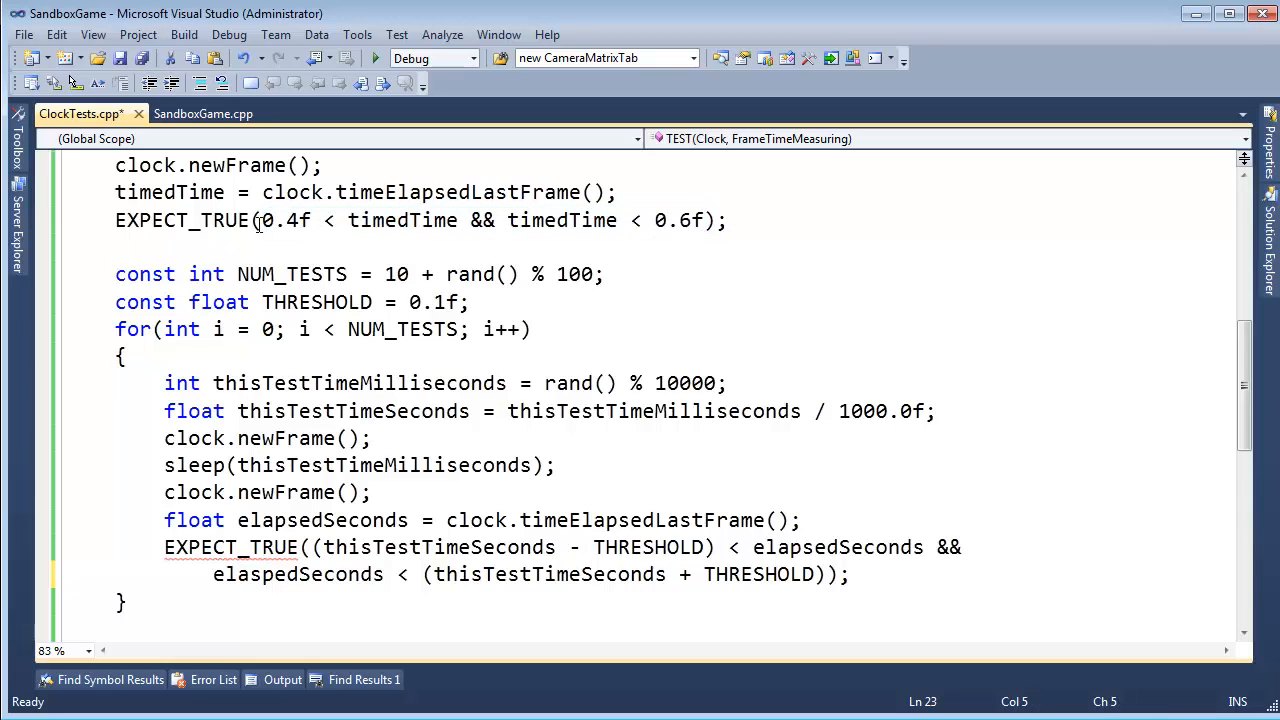
drag(262, 221, 706, 220)
click(548, 240)
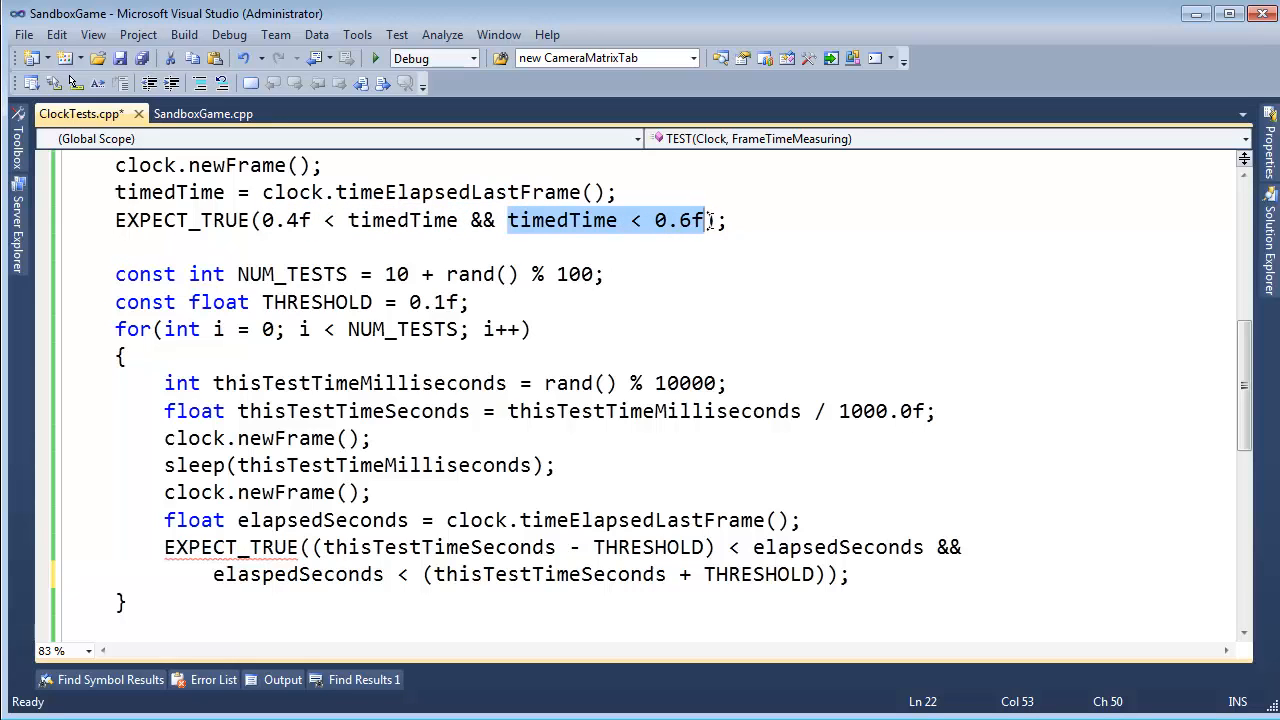
scroll(710, 220, up, 2)
scroll(600, 350, up, 1)
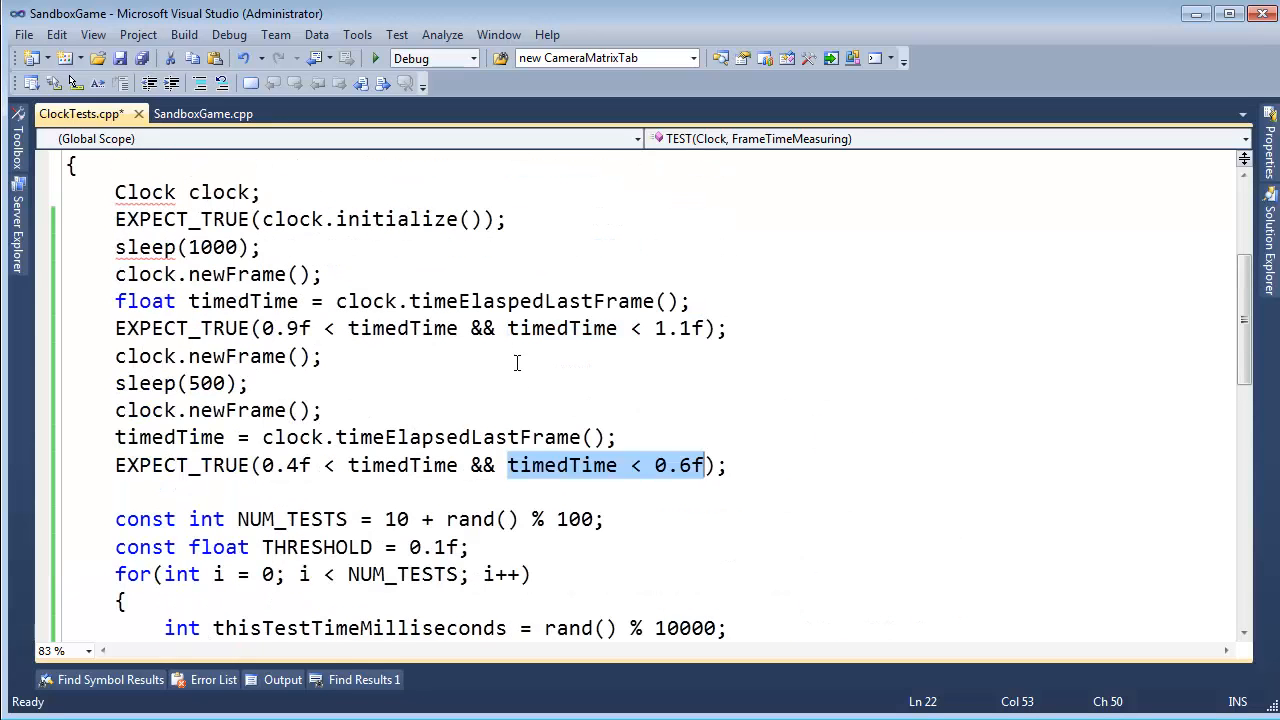
- Review the 0.9f–1.1f condition on line 17 and close 0.9f < timedTime with its own parenthesis
double_click(483, 329)
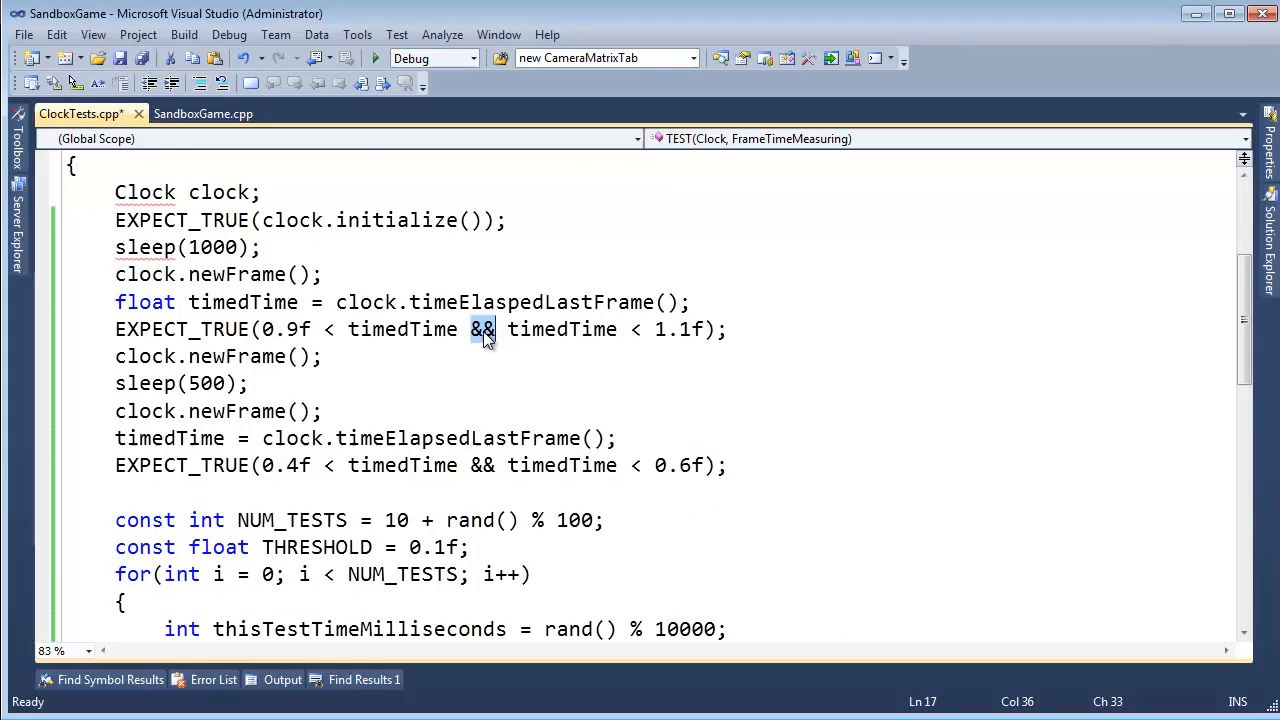
drag(262, 329, 704, 329)
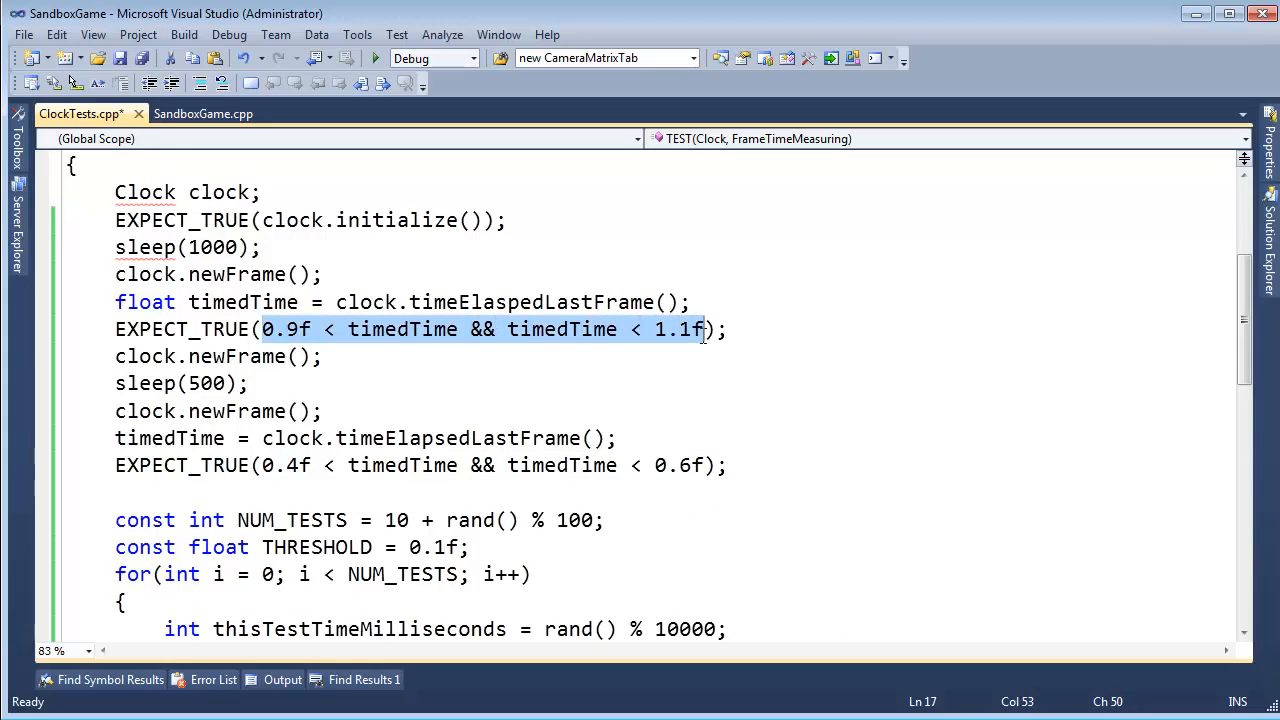
click(215, 329)
double_click(215, 329)
click(259, 329)
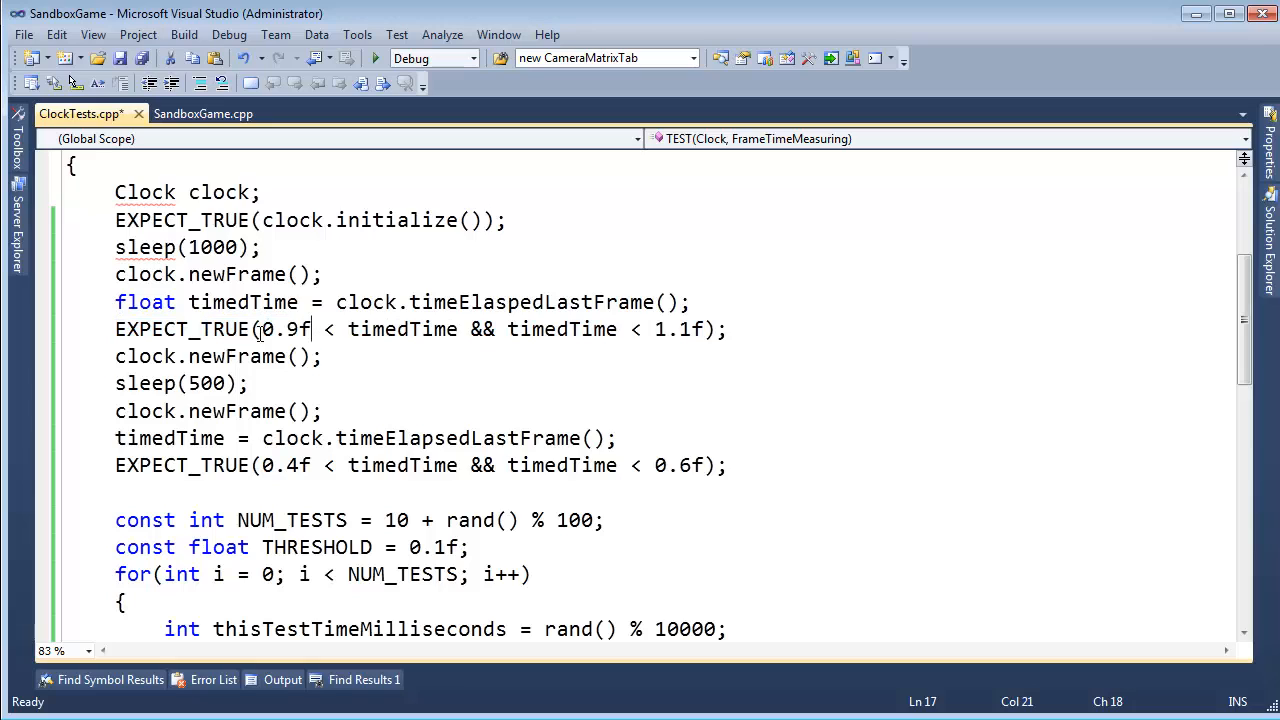
drag(458, 329, 263, 329)
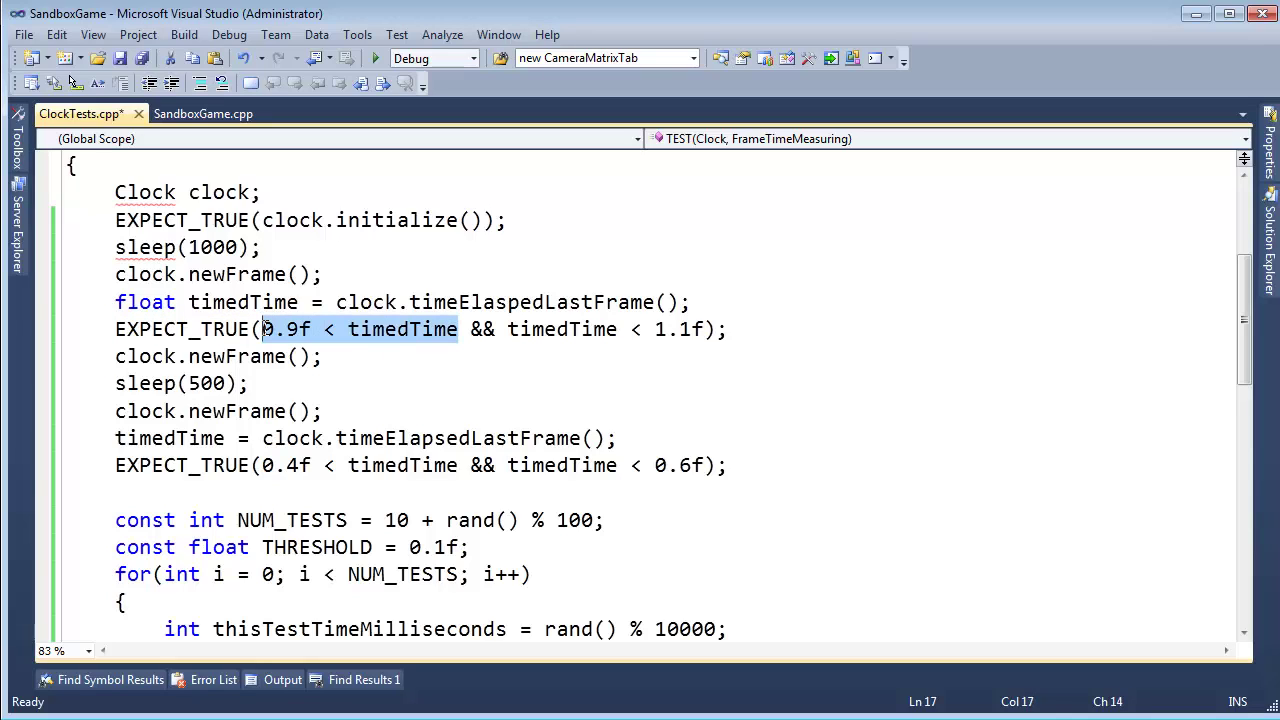
click(458, 329)
text())
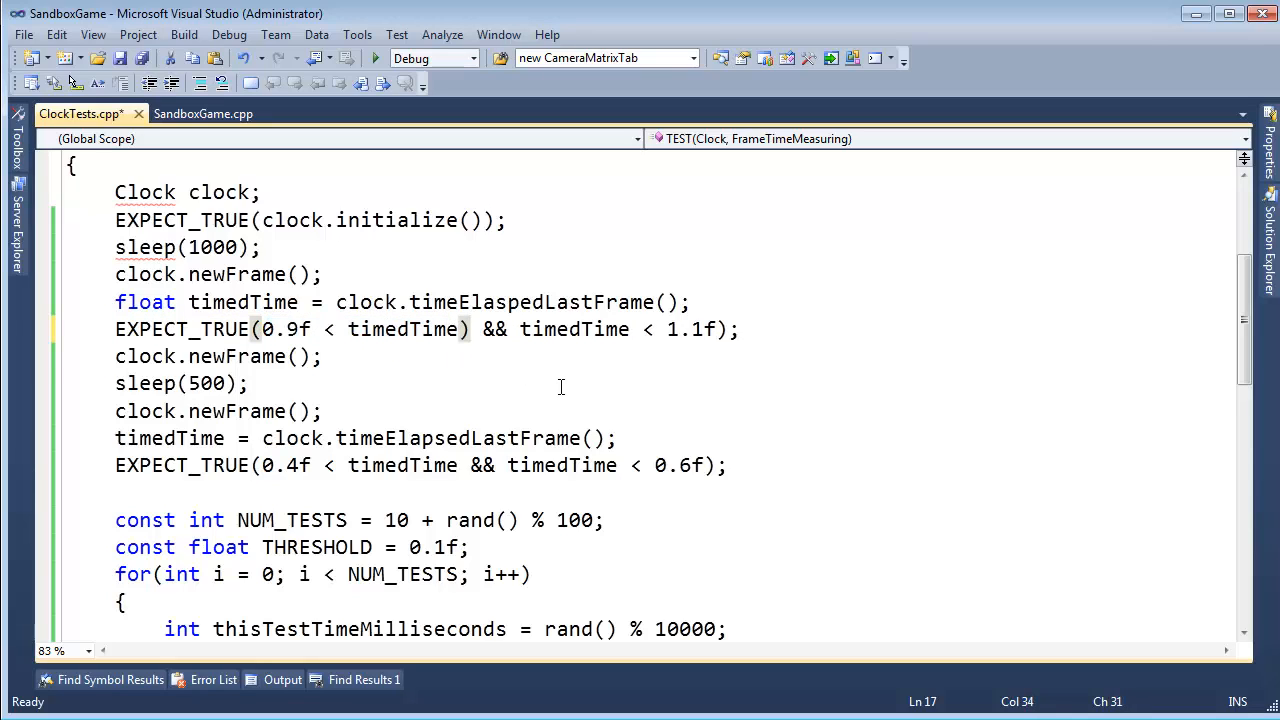
- Split the 0.9f–1.1f check into EXPECT_TRUE(0.9f < timedTime); and EXPECT_TRUE(timedTime < 1.1f);
key(Return)
key(Delete)
key(Delete)
key(Delete)
key(BackSpace)
key(BackSpace)
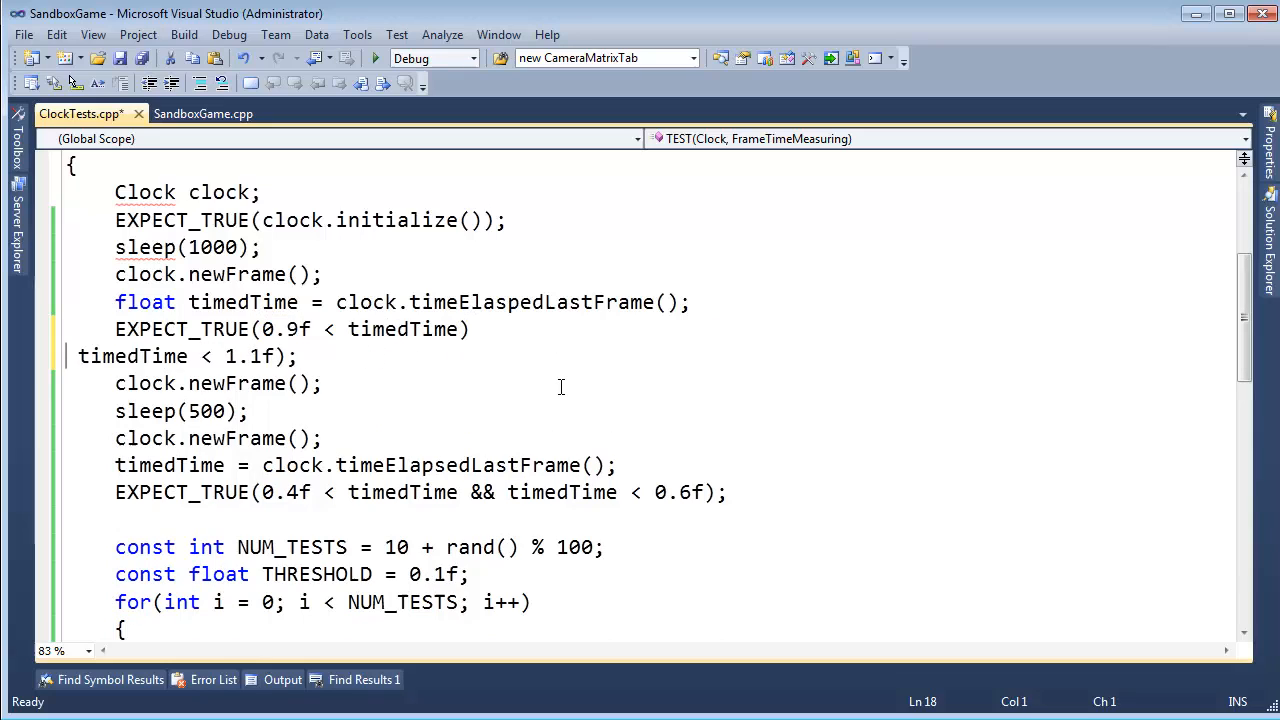
key(Tab)
key(Left)
text(eXP)
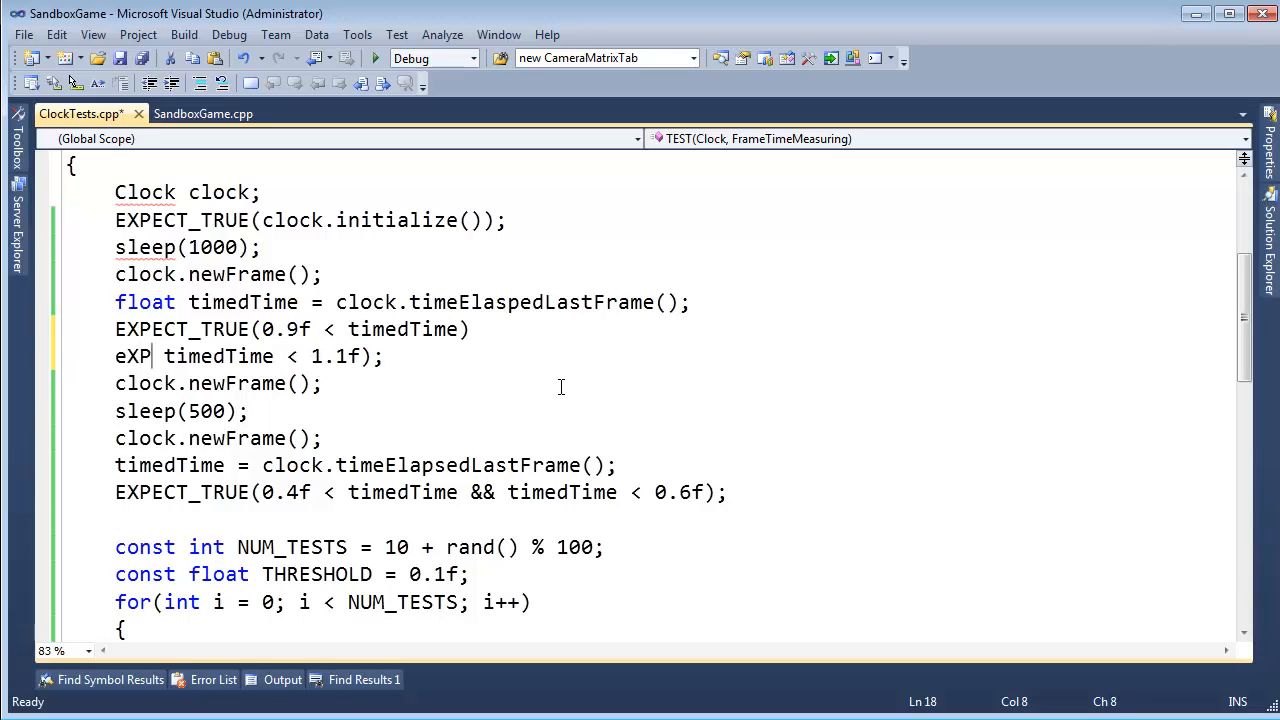
text(EC)
key(ctrl+space)
text(T)
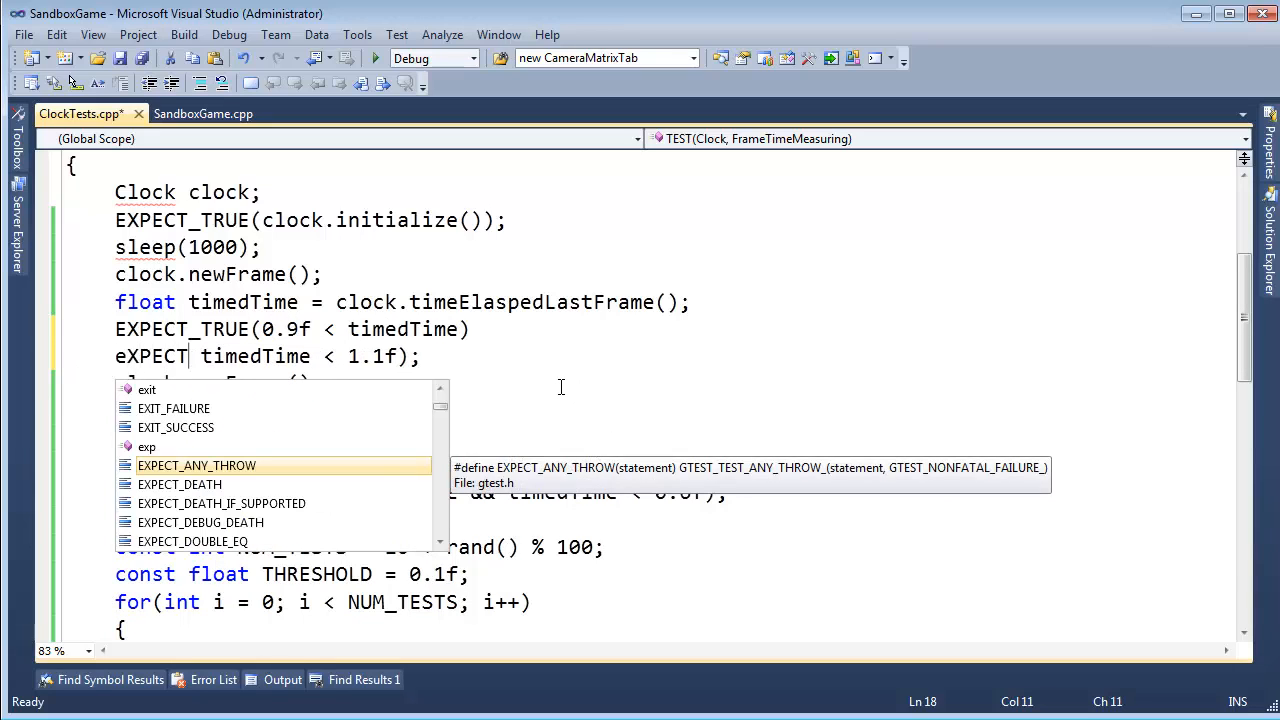
text(_TRUE)
key(Tab)
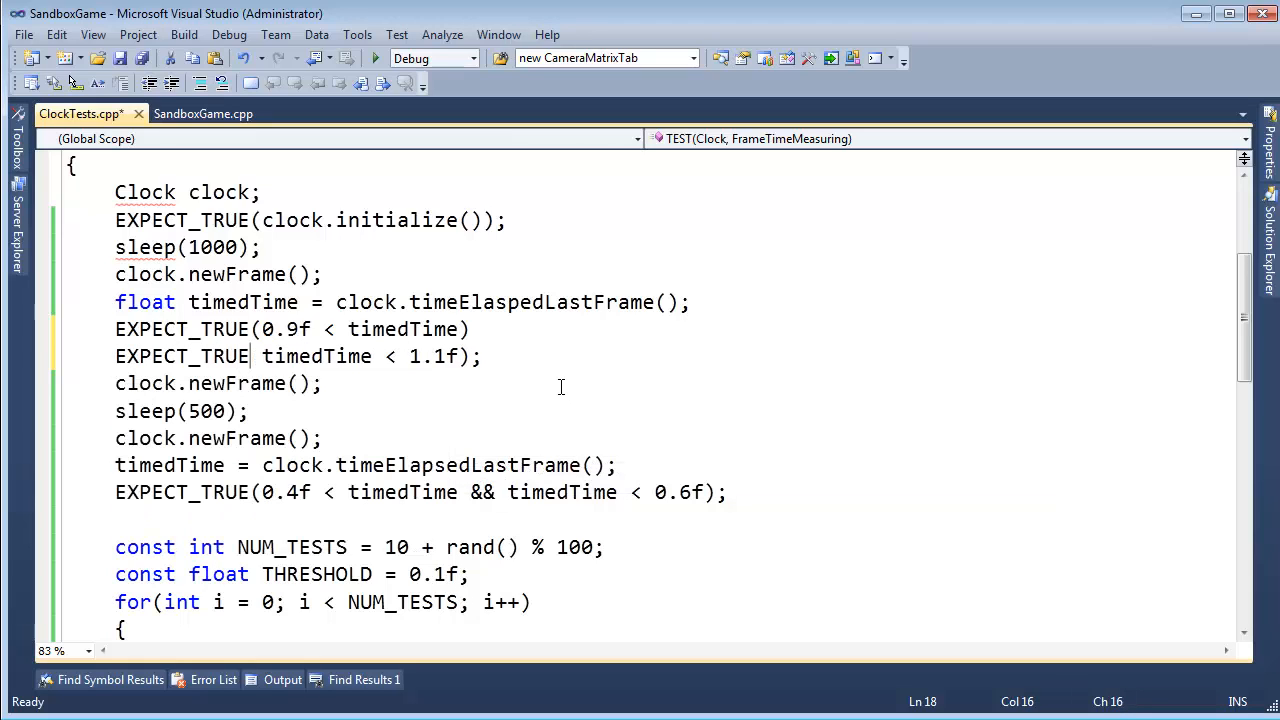
text(()
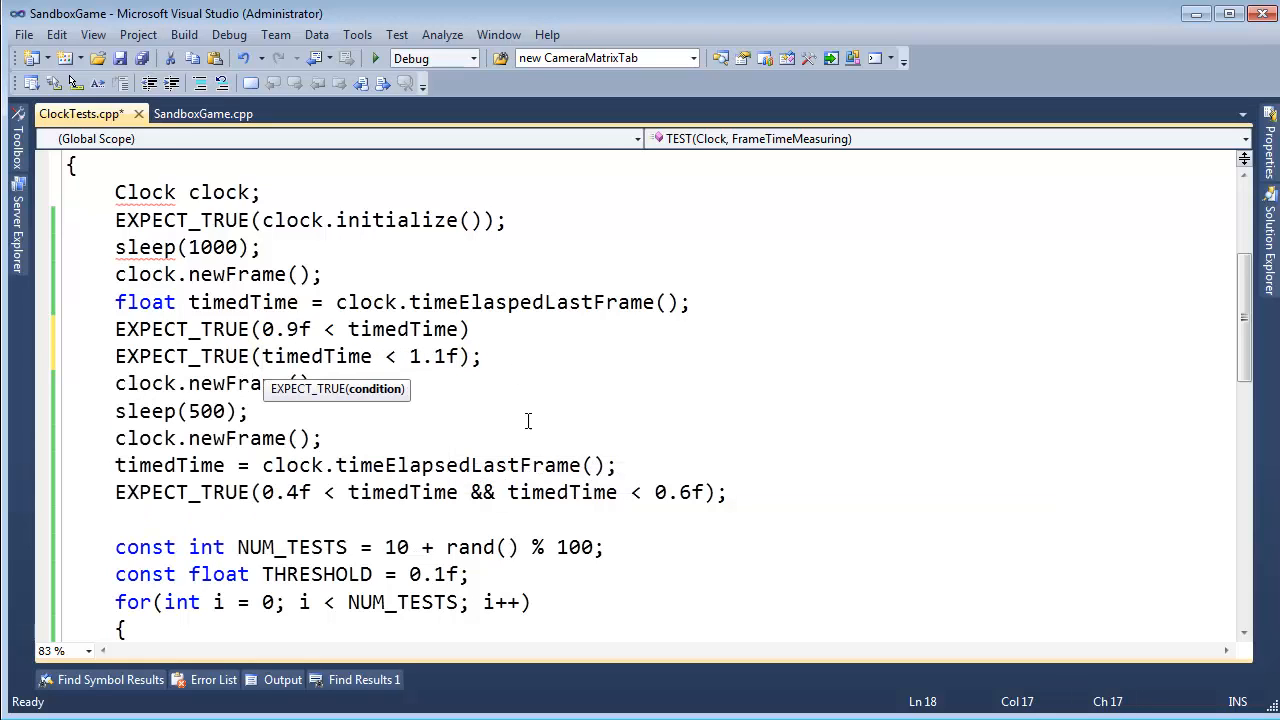
- Split the 500 ms check into EXPECT_TRUE(0.4f < timedTime); and EXPECT_TRUE(timedTime < 0.6f);
click(462, 492)
key(Delete)
key(Delete)
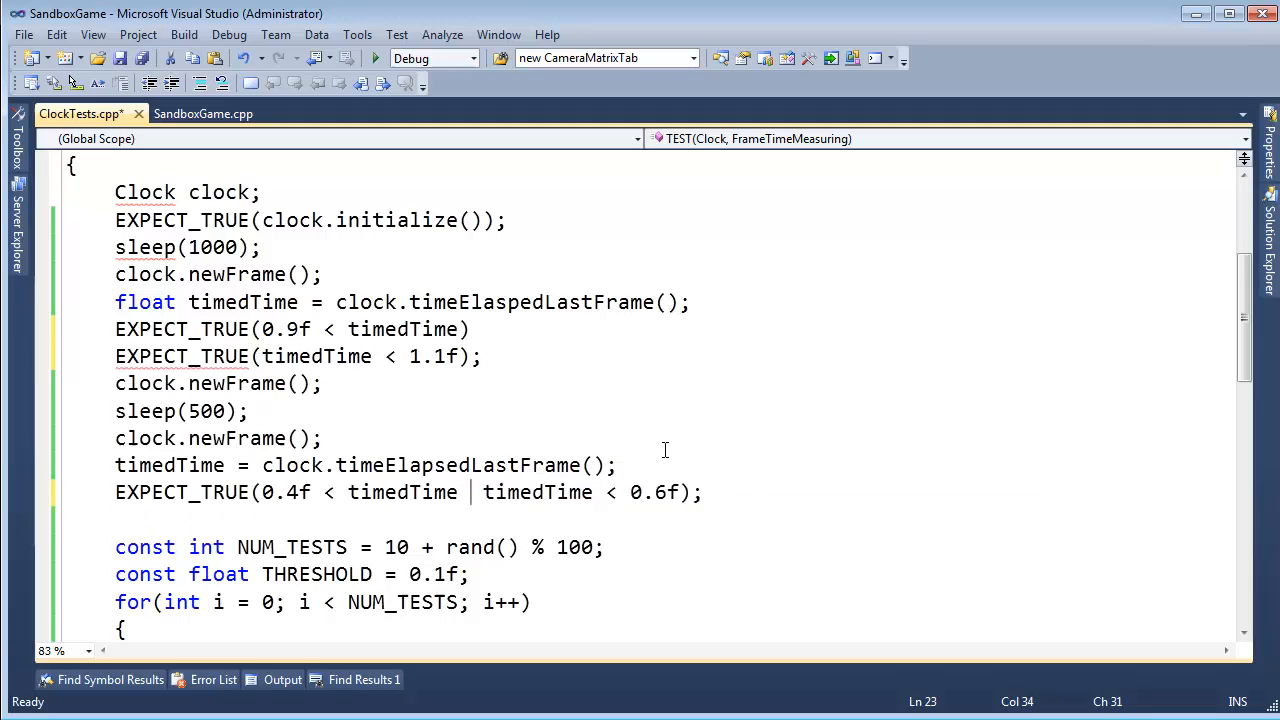
key(Delete)
key(Delete)
text();)
key(Return)
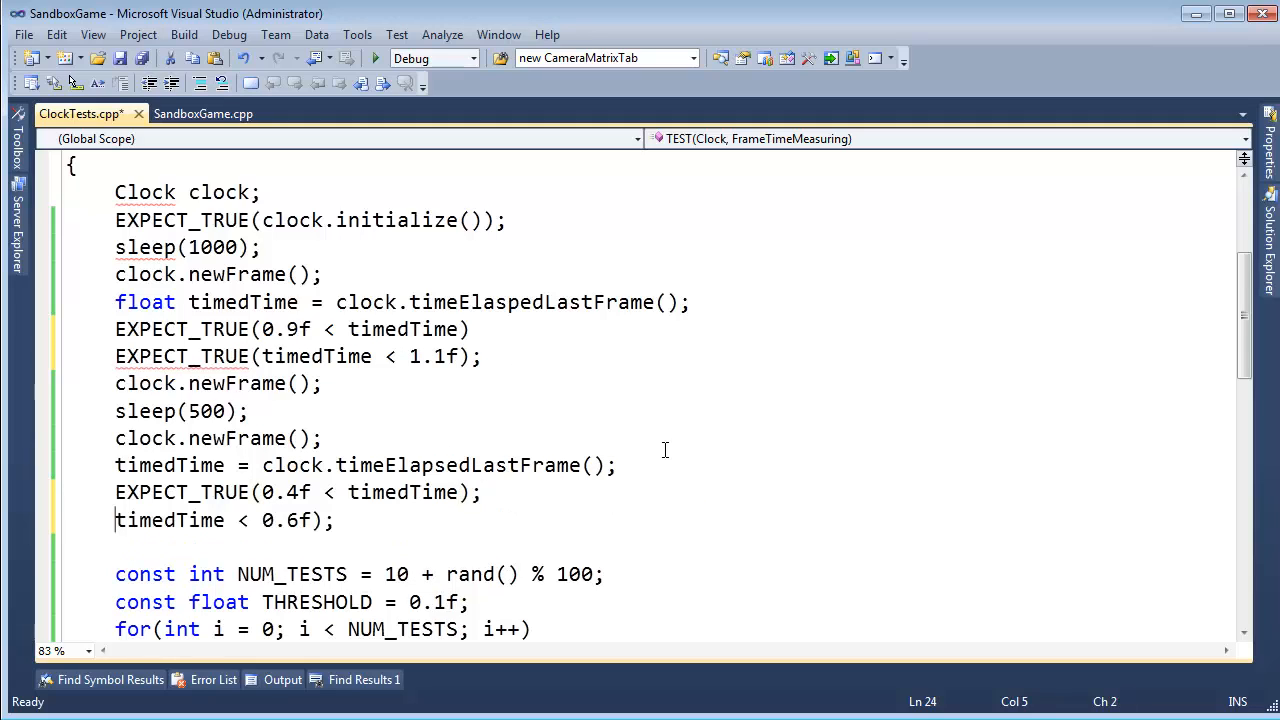
text(eXP)
key(BackSpace)
key(BackSpace)
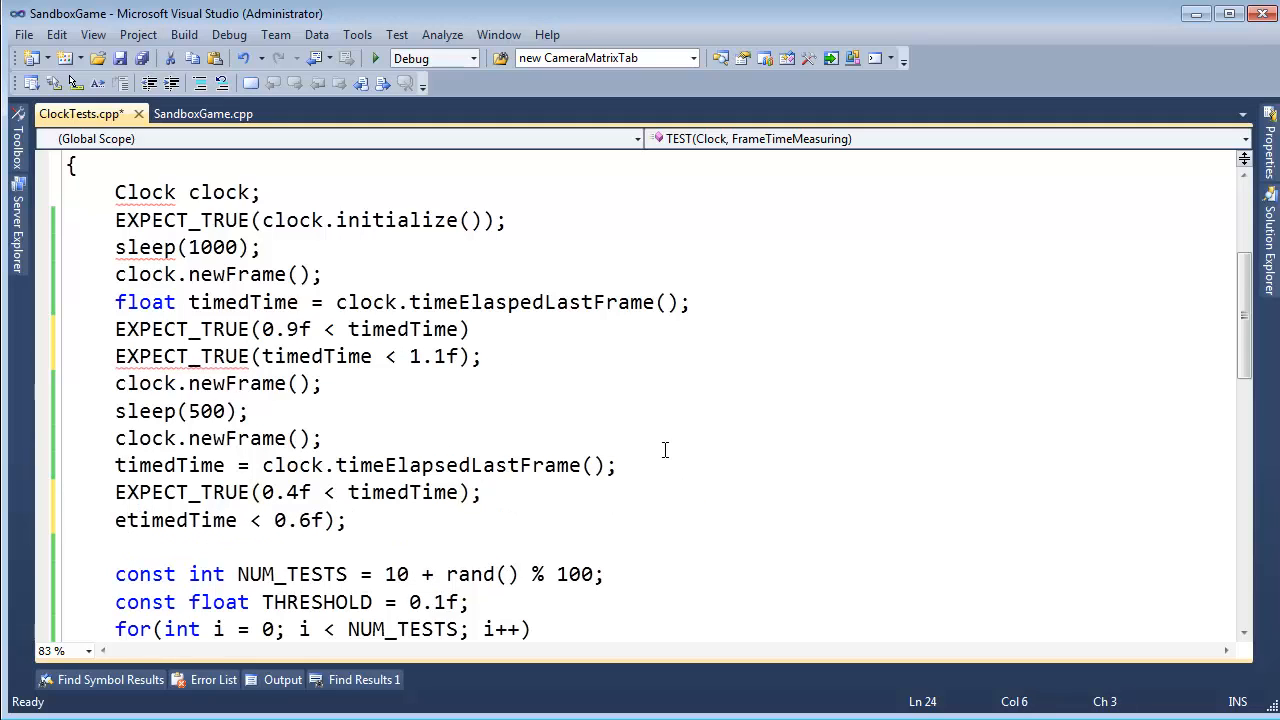
key(BackSpace)
text(EXPECT_TR)
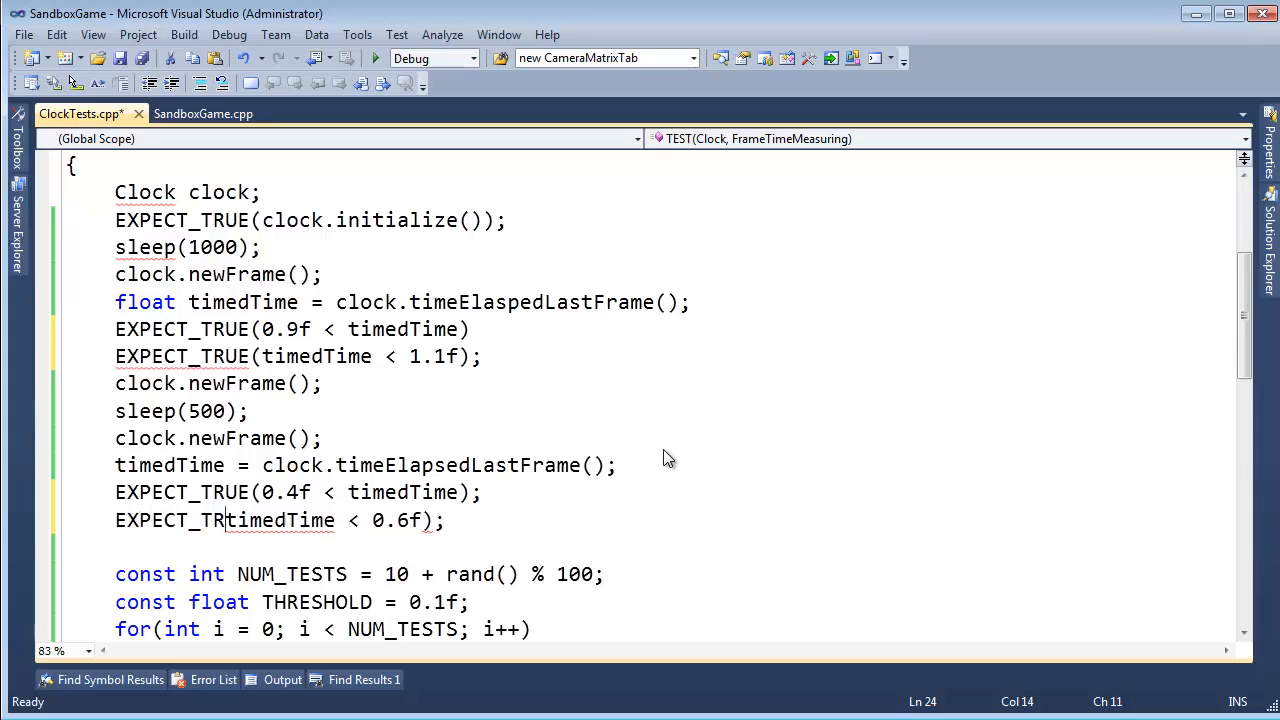
text(UE()
key(End)
key(Left)
key(Left)
key(Left)
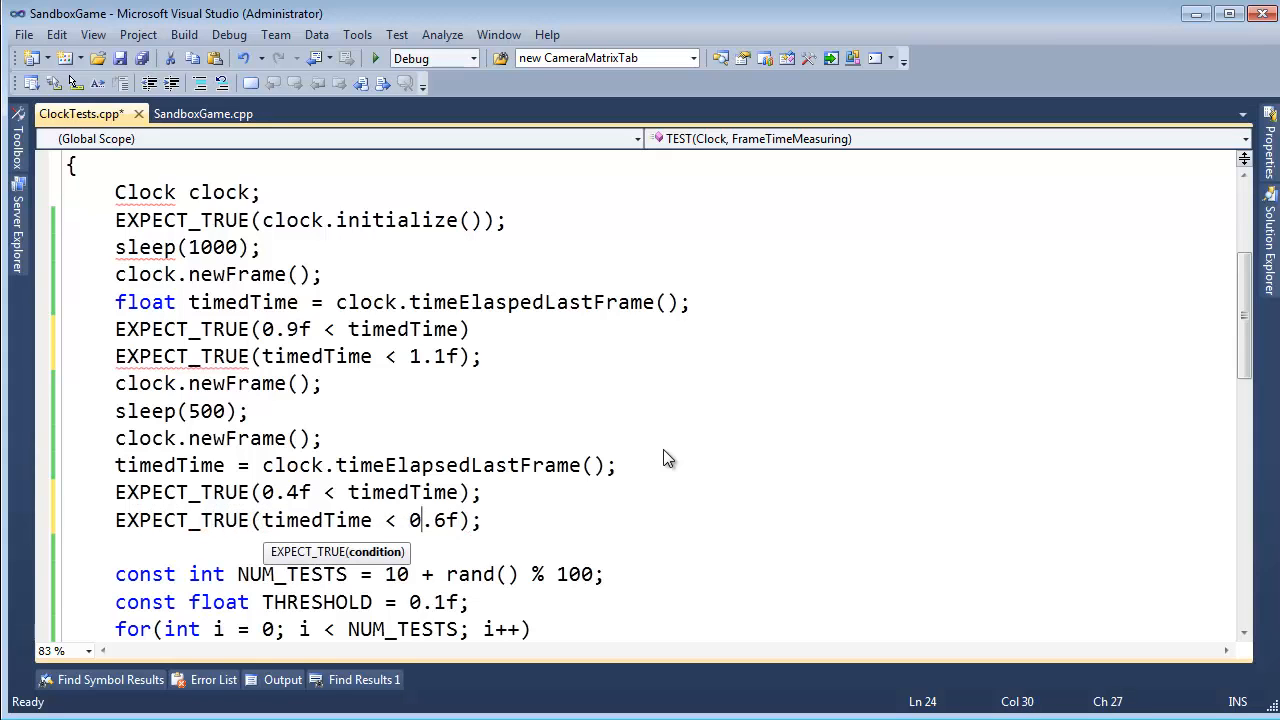
scroll(663, 449, down, 2)
scroll(663, 449, down, 2)
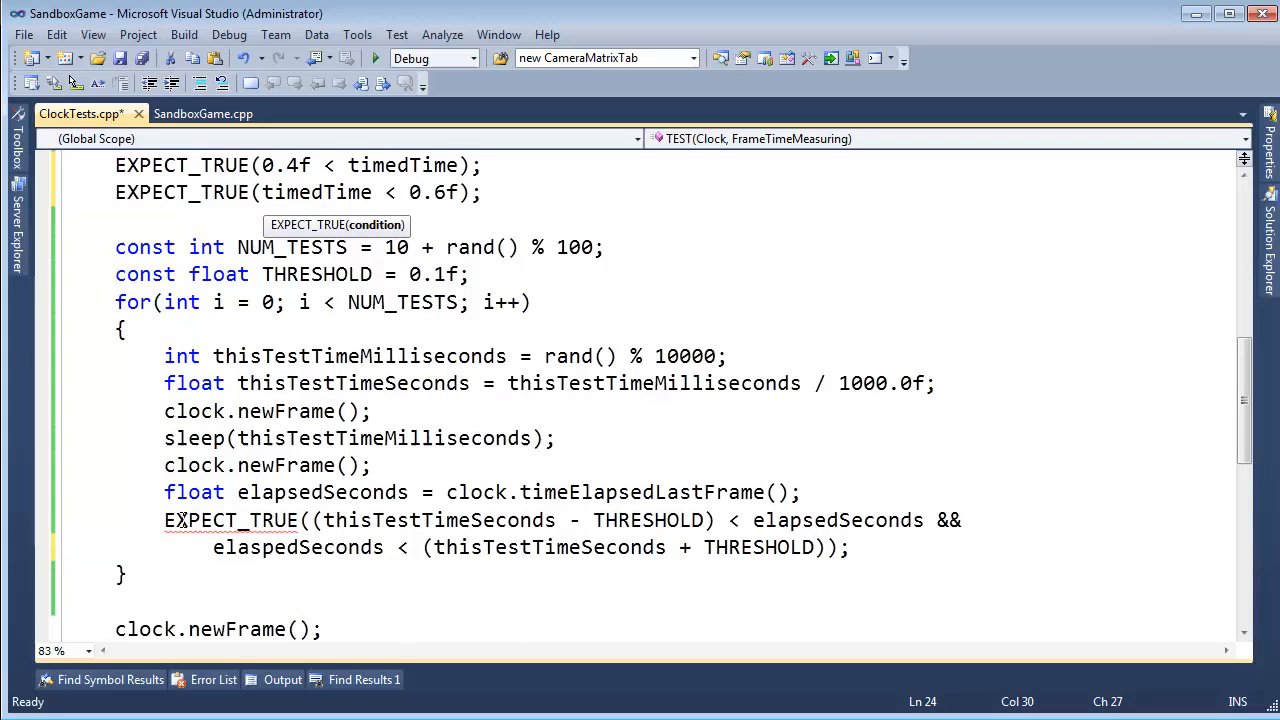
- Split the loop's THRESHOLD range check into two single-condition EXPECT_TRUE calls
double_click(183, 517)
click(820, 550)
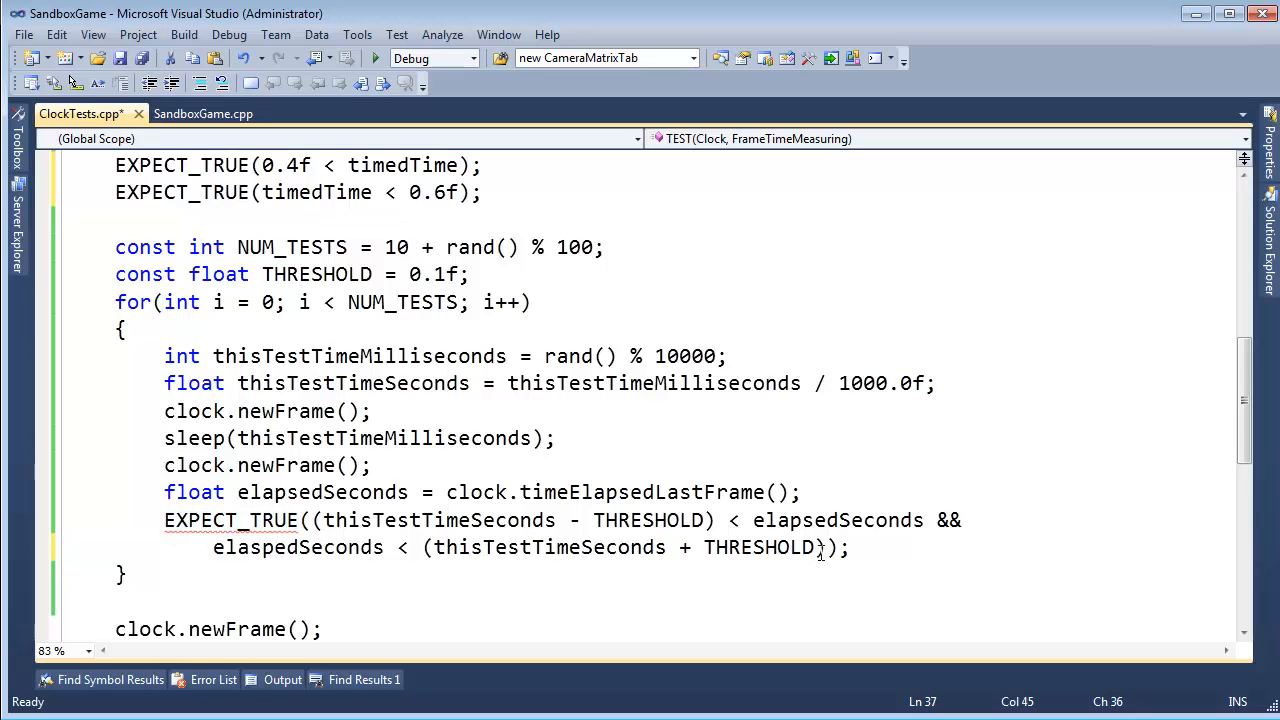
drag(820, 550, 605, 492)
click(985, 545)
click(980, 520)
key(BackSpace)
key(BackSpace)
key(BackSpace)
text()L)
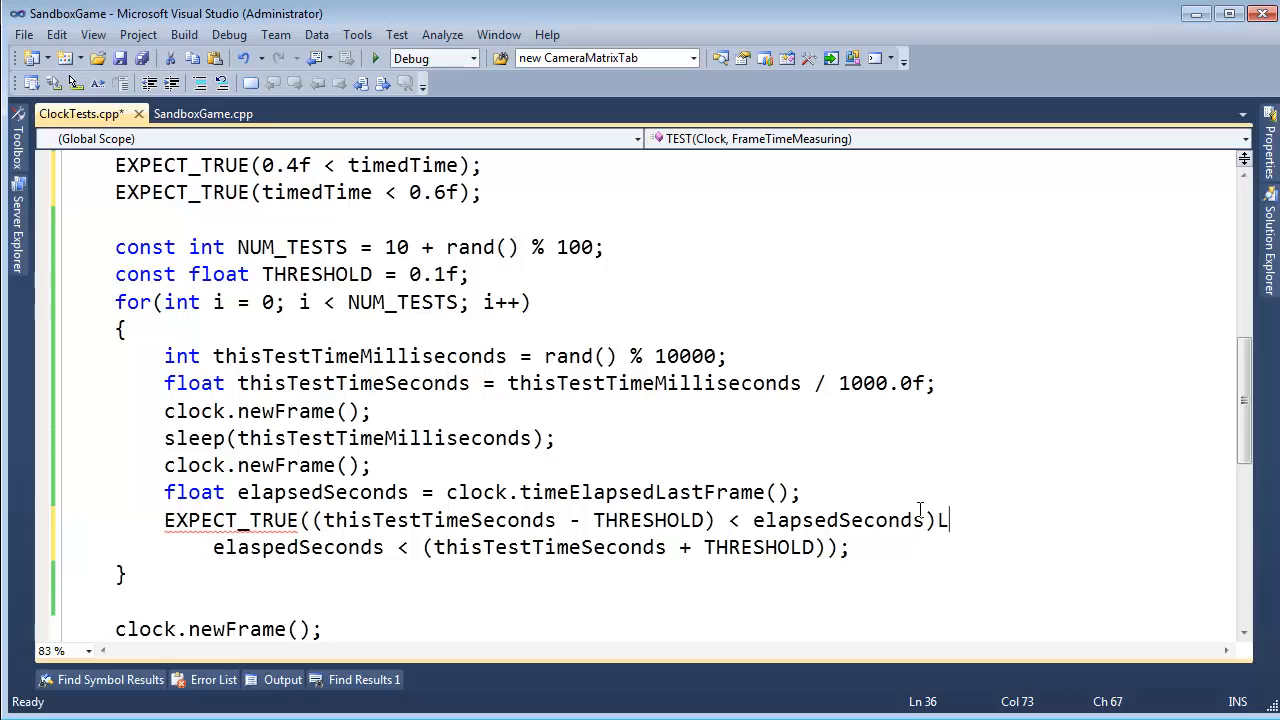
key(BackSpace)
text(;)
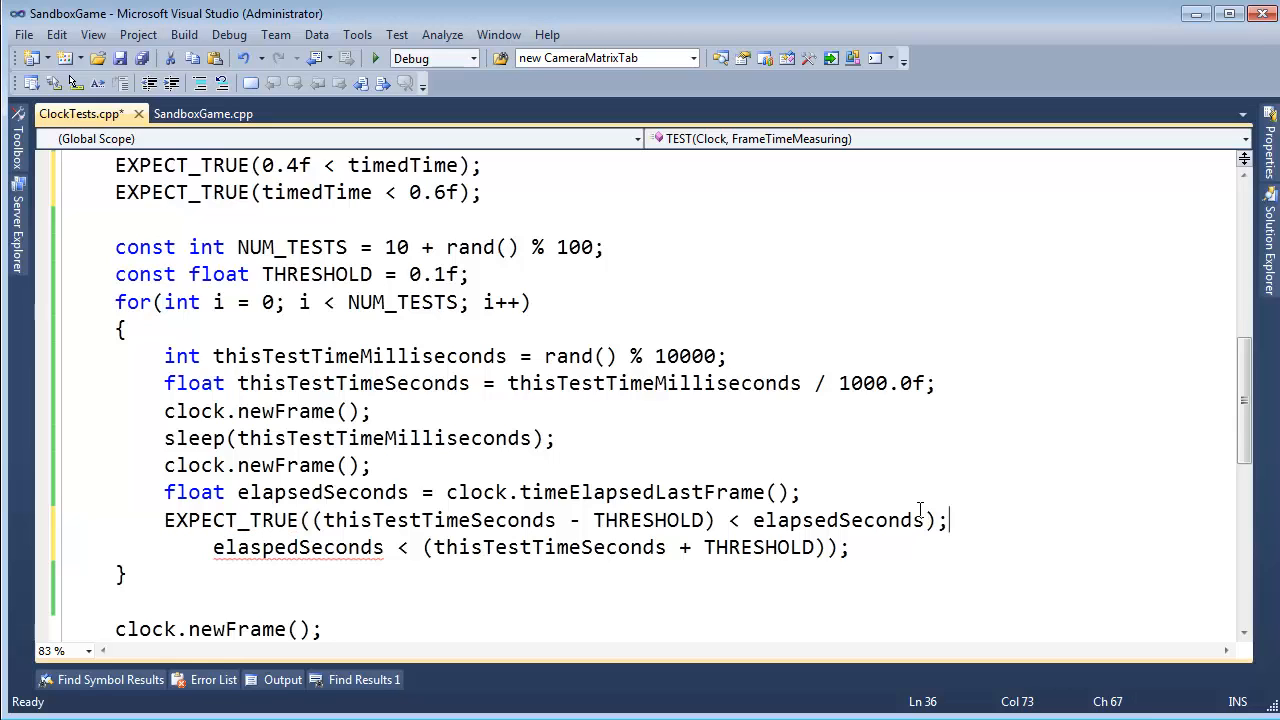
key(Return)
text(ex)
key(BackSpace)
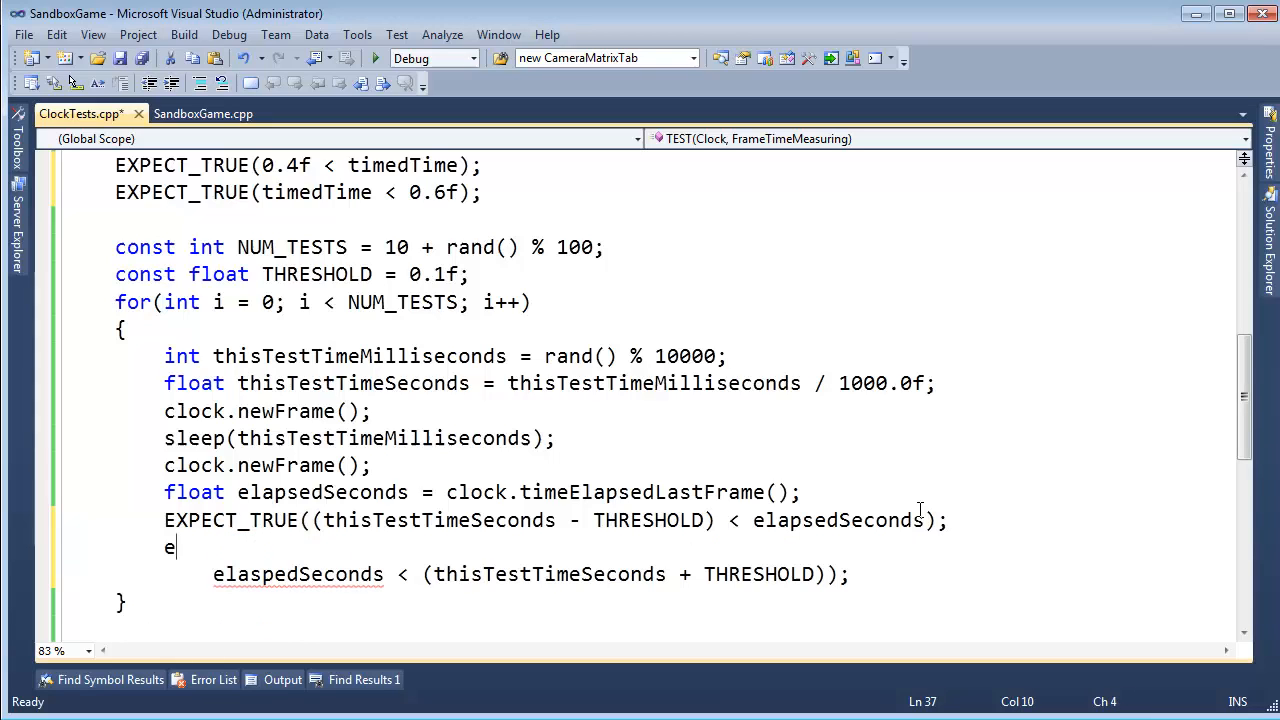
key(BackSpace)
text(EXPECT_T)
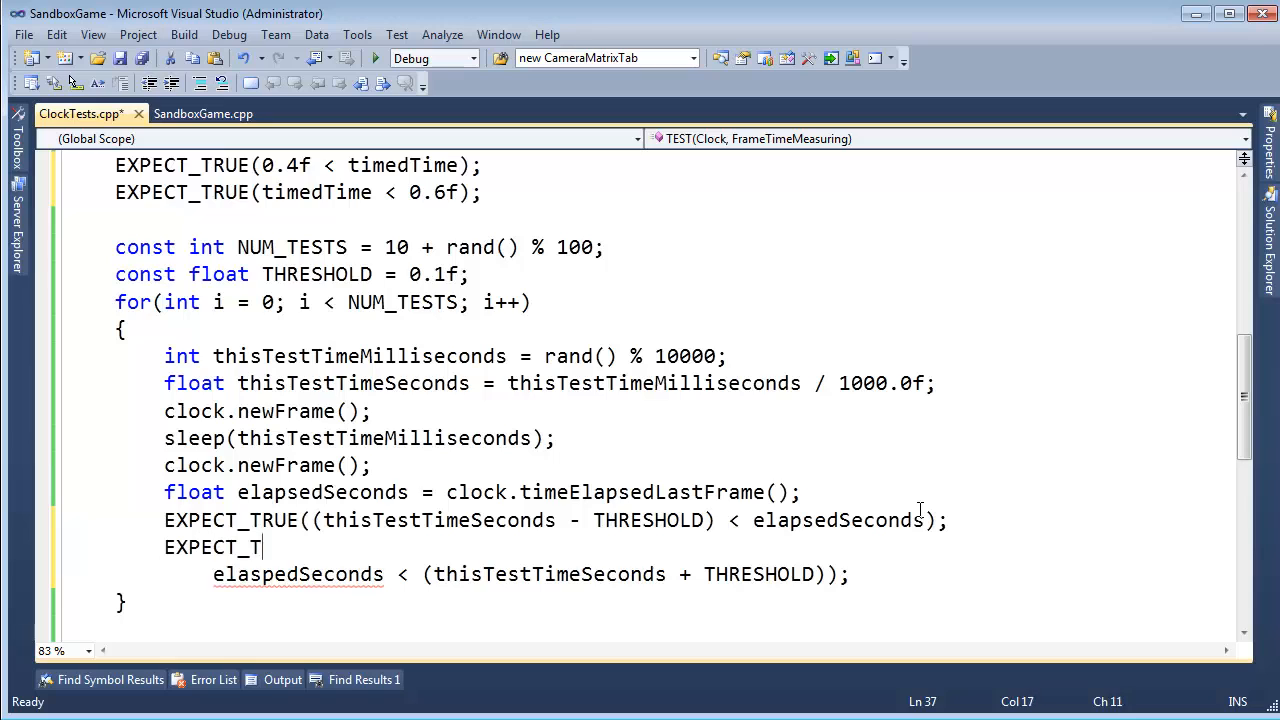
text(RUE()
key(Delete)
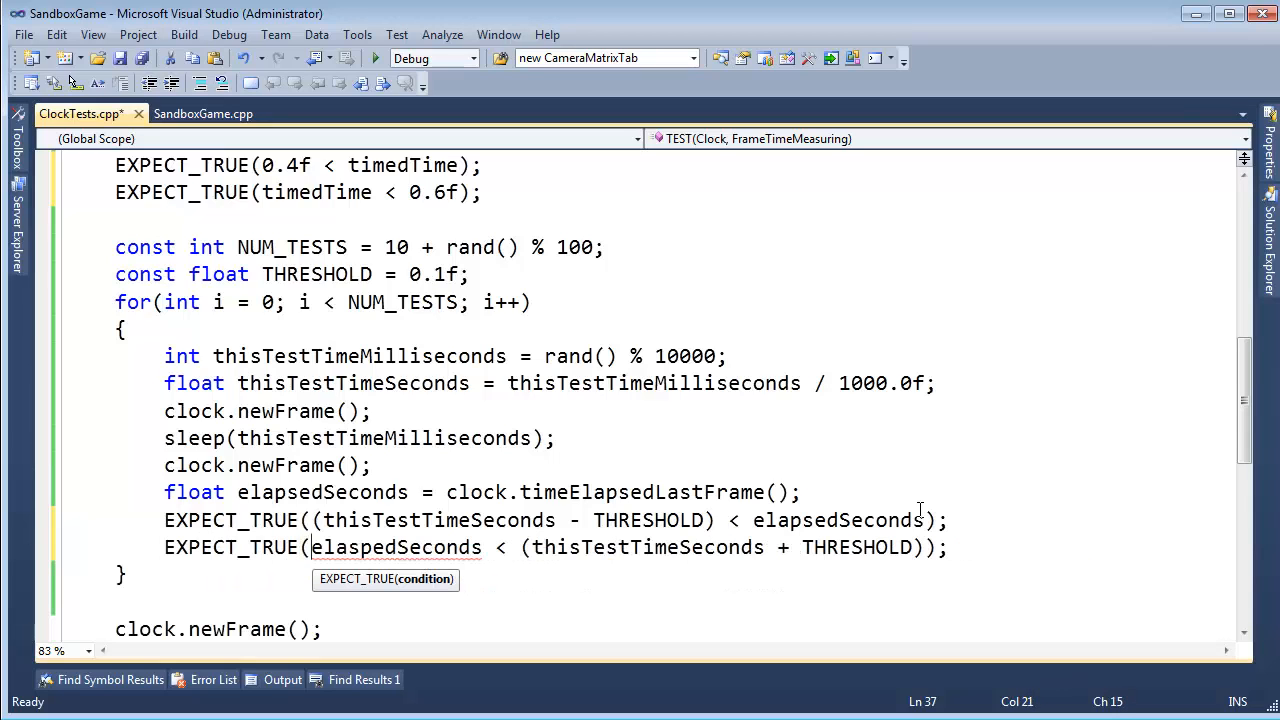
click(805, 572)
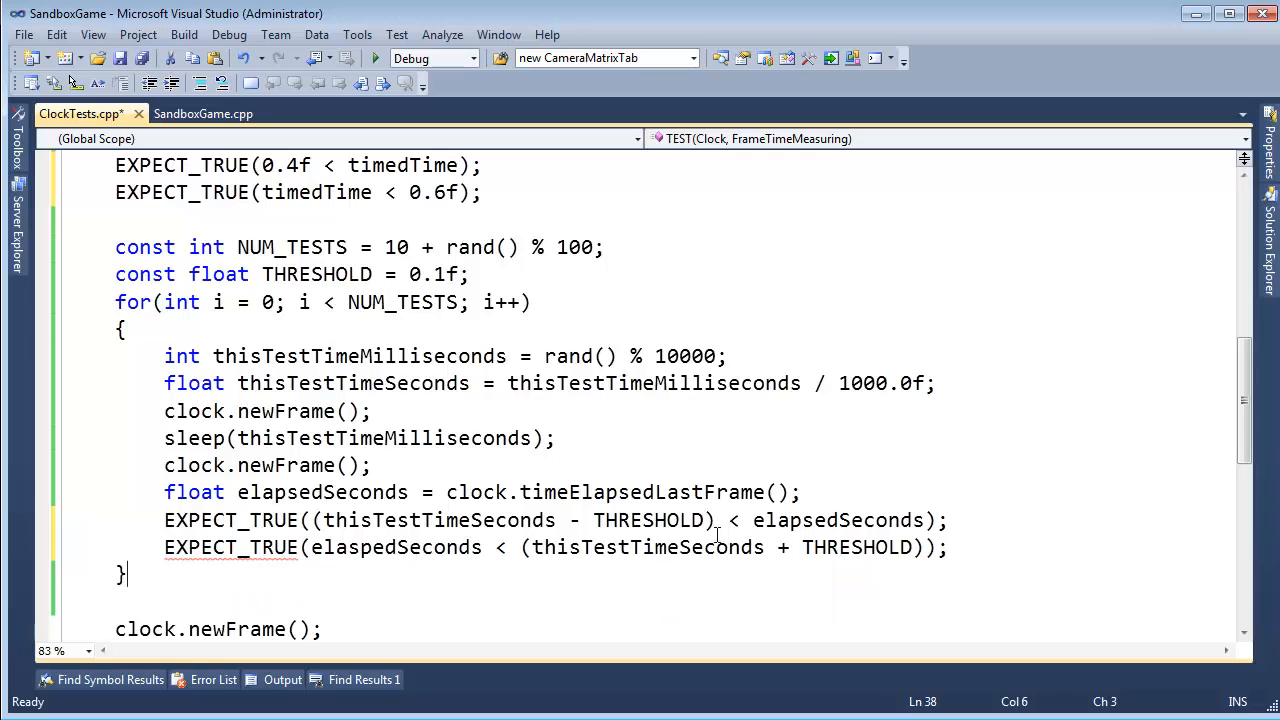
- Replace the misspelled elaspedSeconds with elapsedSeconds and review both split assertions
double_click(845, 535)
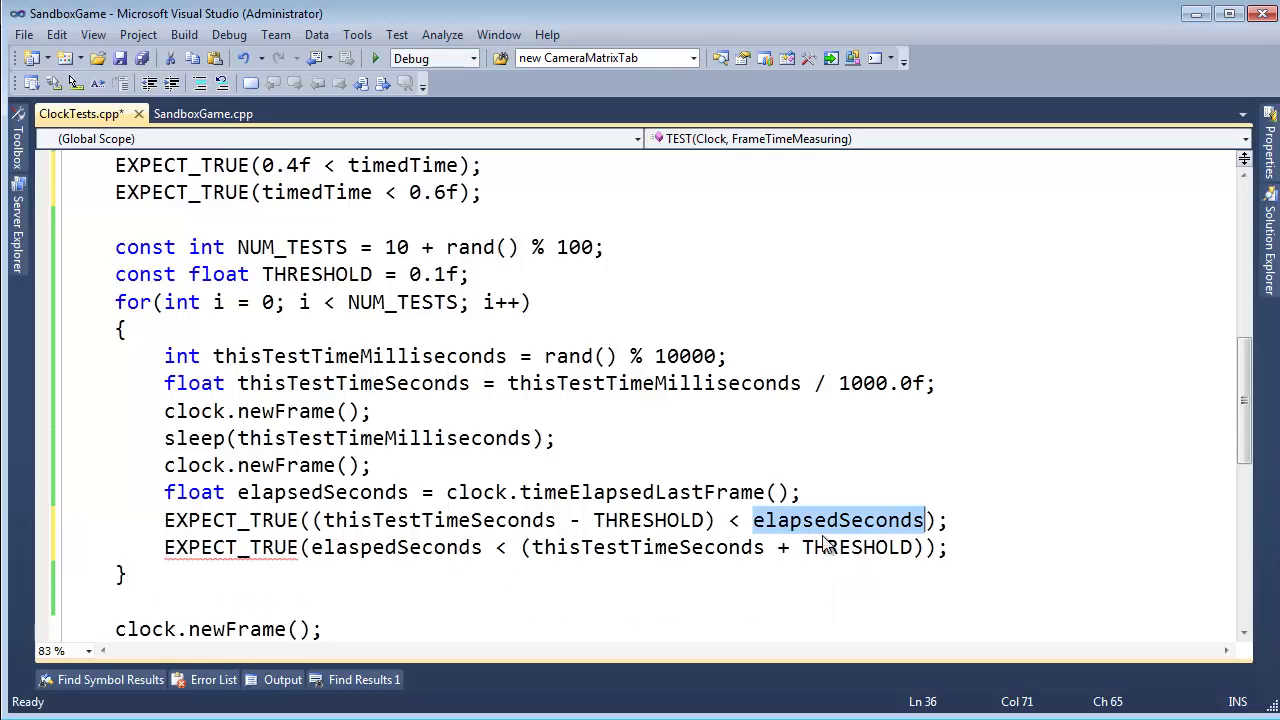
double_click(380, 555)
key(Right)
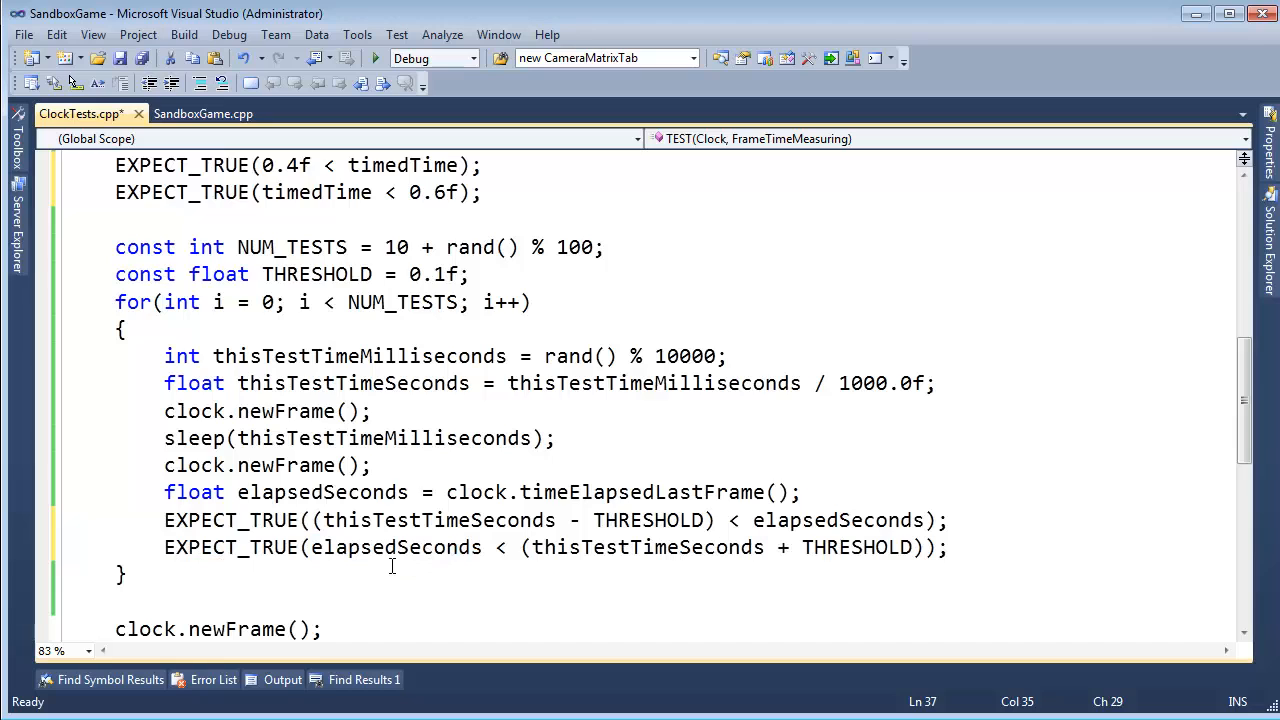
double_click(803, 520)
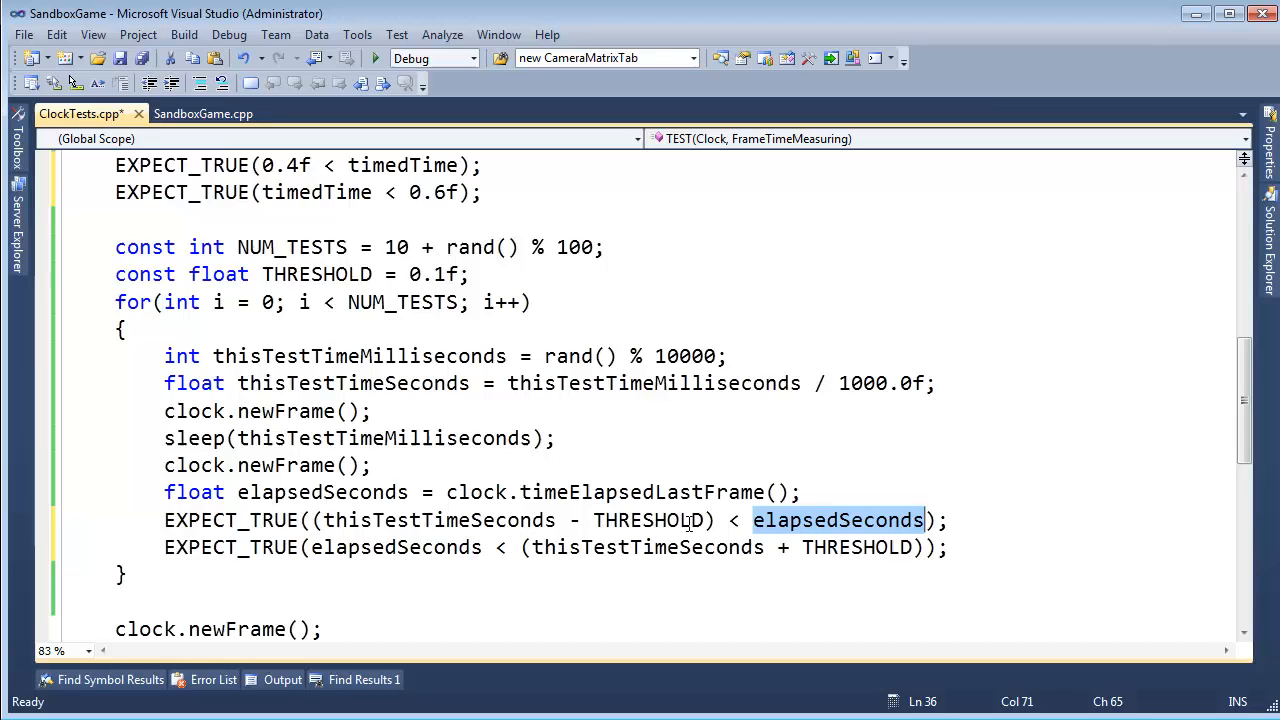
drag(745, 520, 329, 556)
click(338, 547)
double_click(338, 547)
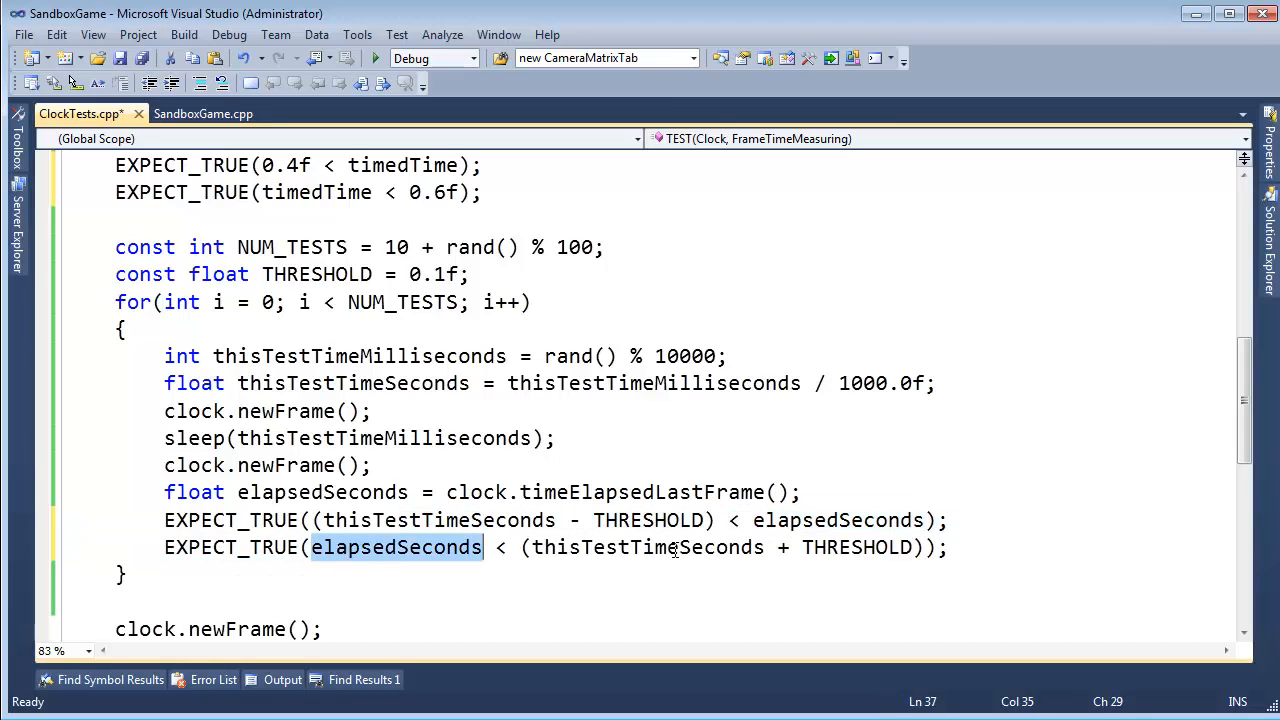
click(884, 547)
drag(950, 547, 164, 492)
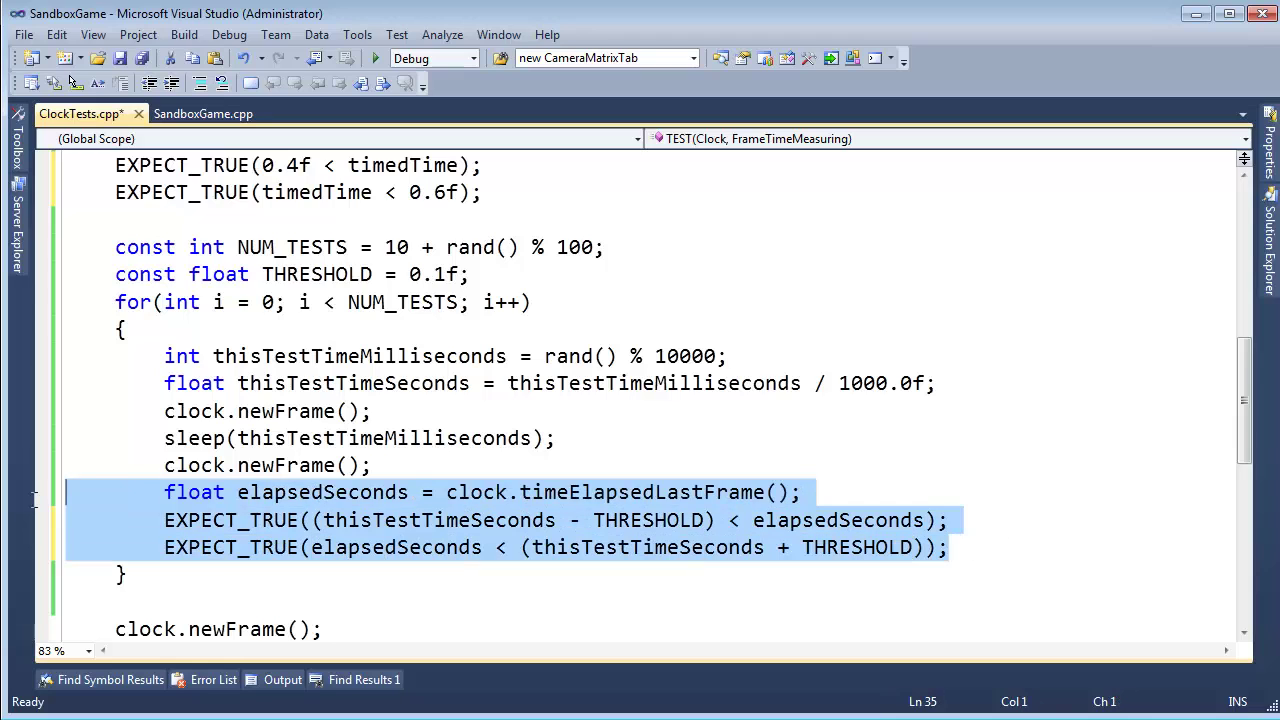
click(237, 520)
click(217, 566)
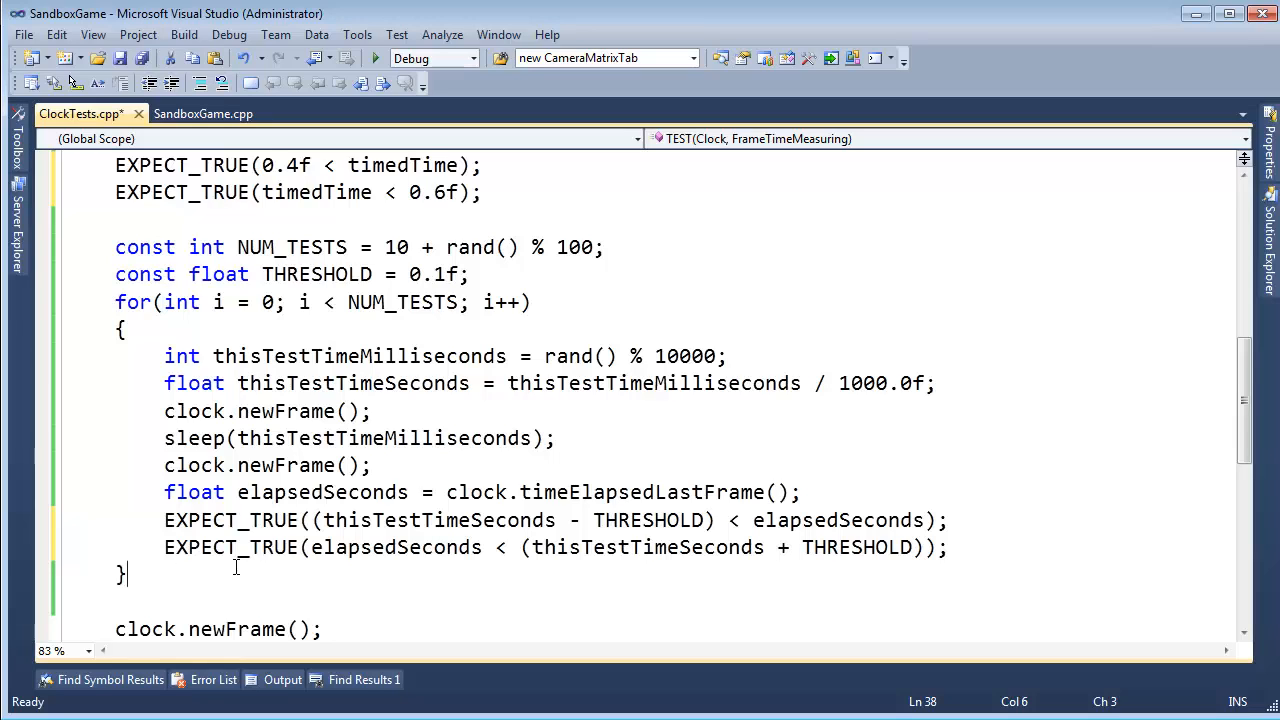
drag(165, 438, 556, 438)
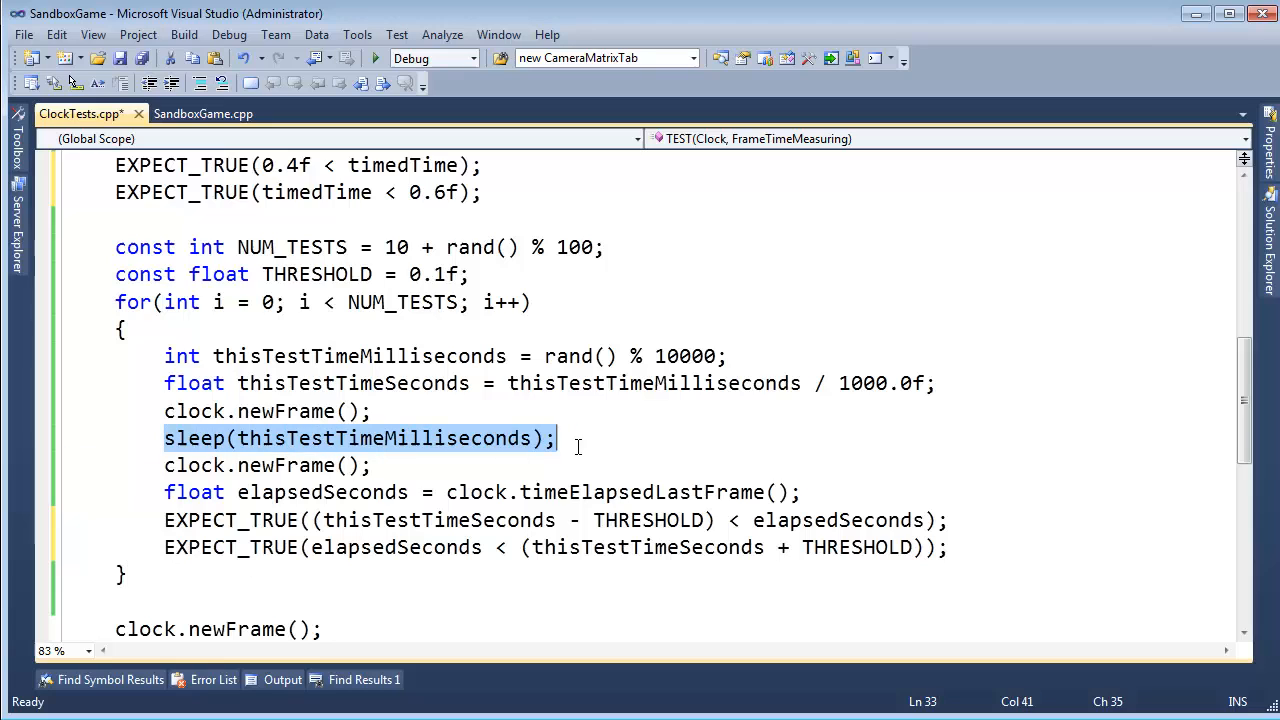
click(160, 440)
mouse_move(164, 438)
mouse_down()
mouse_move(556, 438)
mouse_move(164, 440)
mouse_up()
click(556, 440)
scroll(157, 470, down, 1)
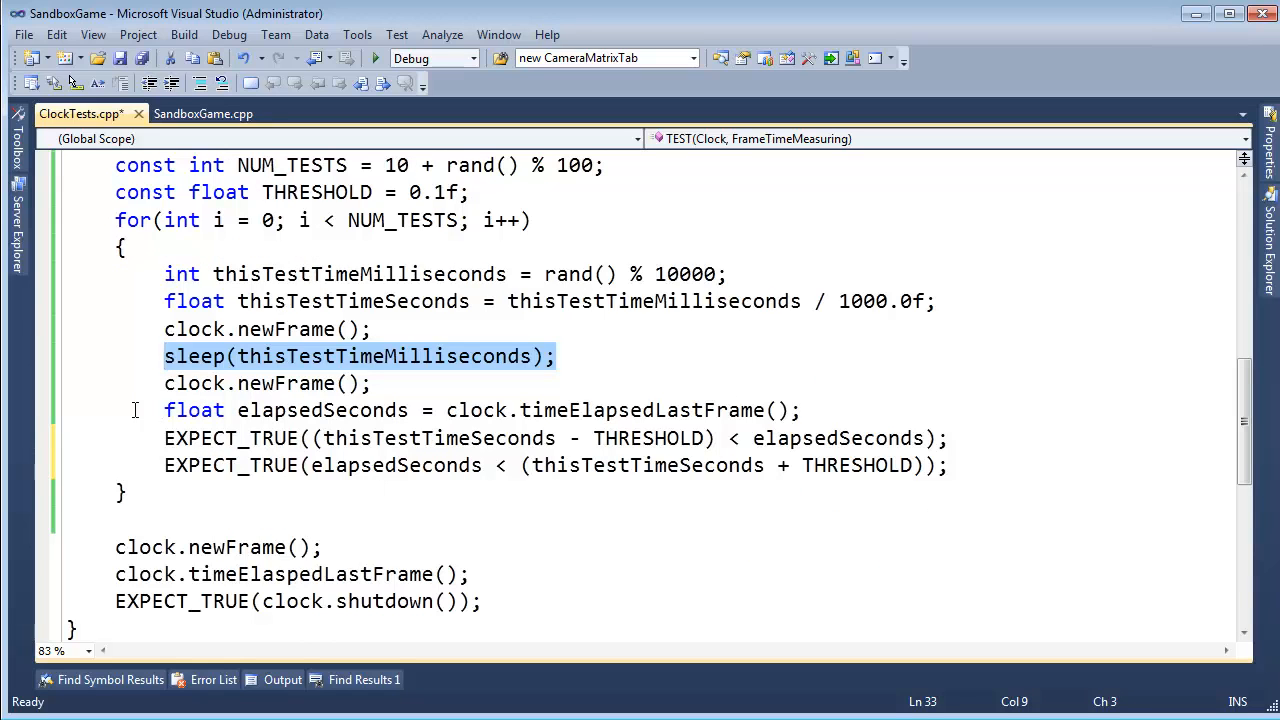
scroll(150, 365, up, 3)
drag(116, 248, 250, 248)
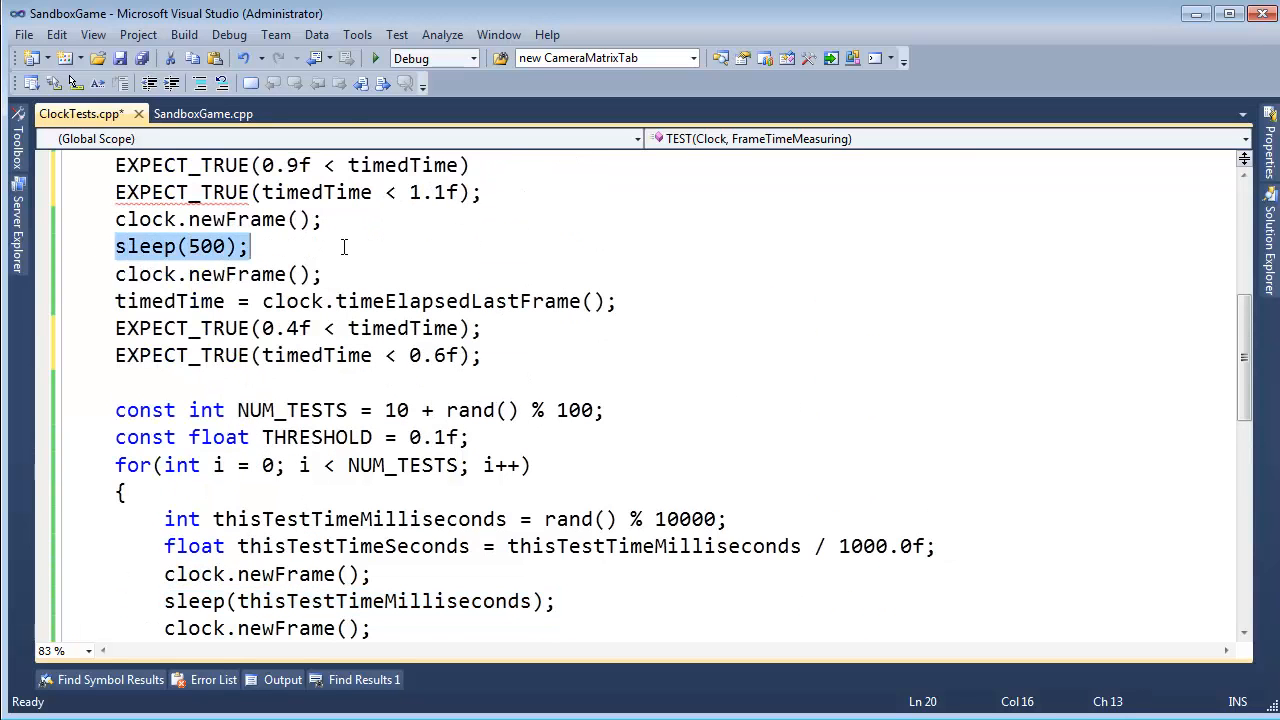
click(343, 247)
scroll(343, 300, down, 3)
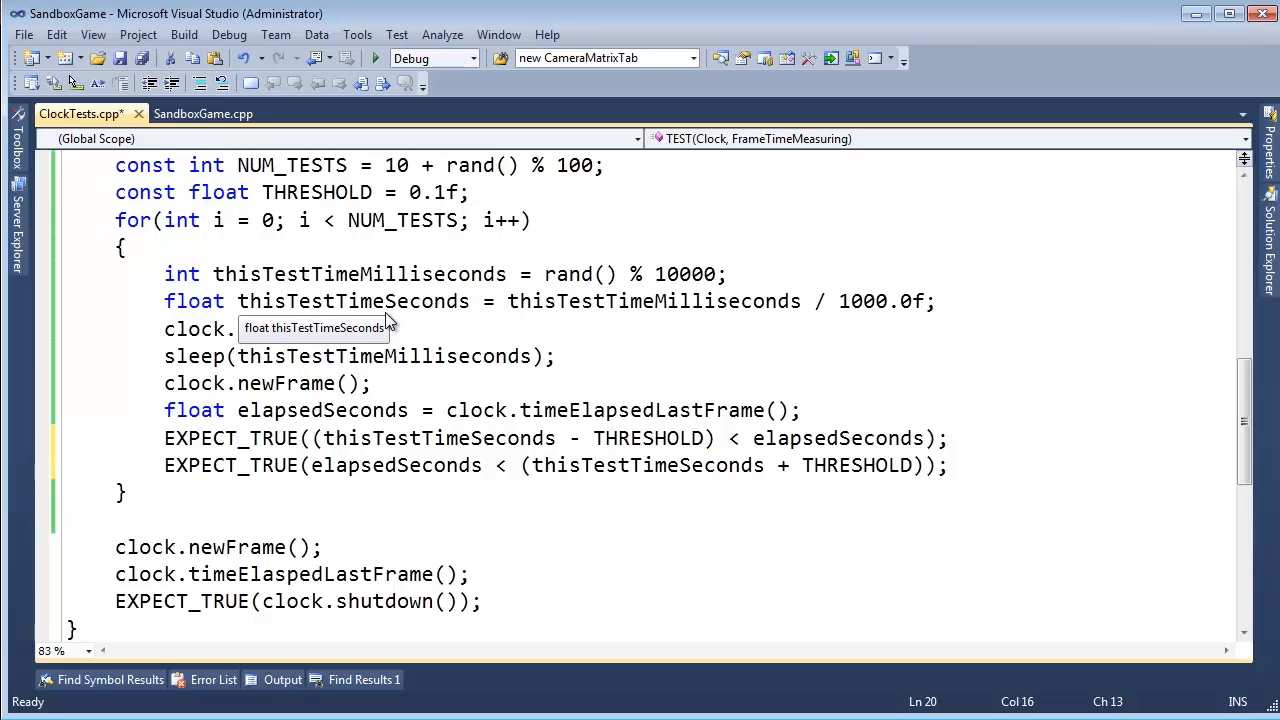
drag(164, 329, 343, 410)
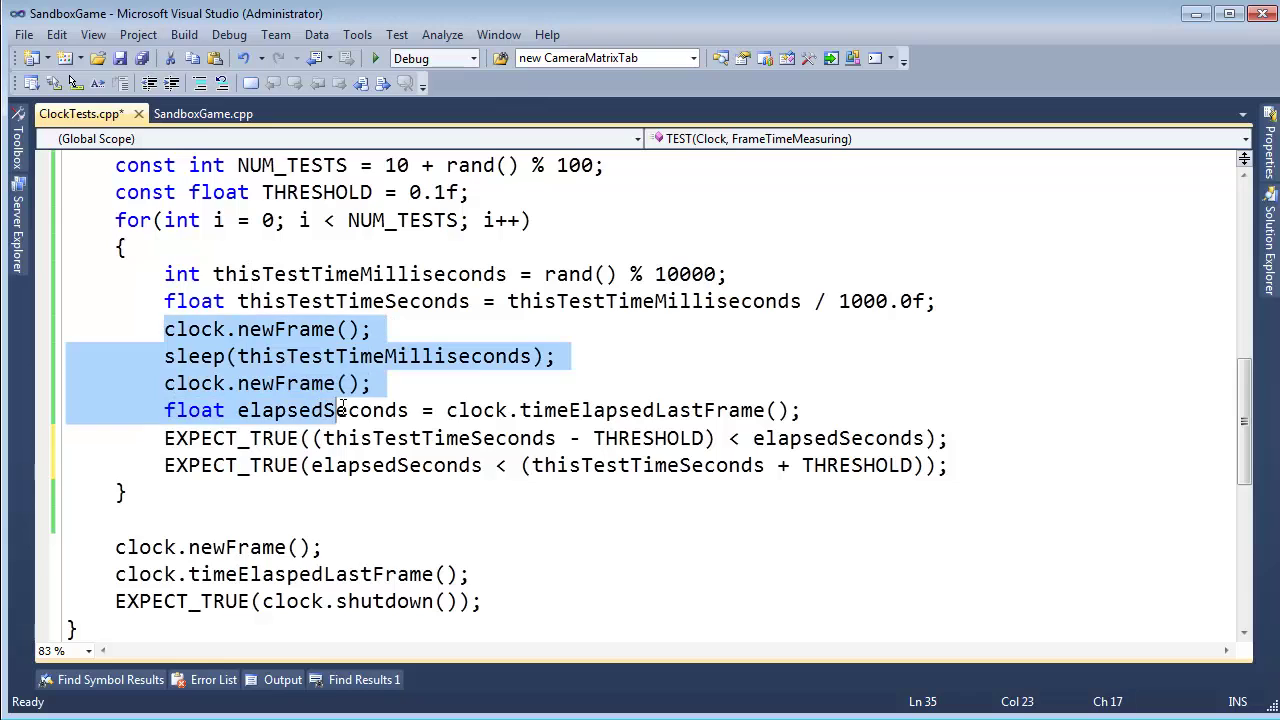
click(480, 388)
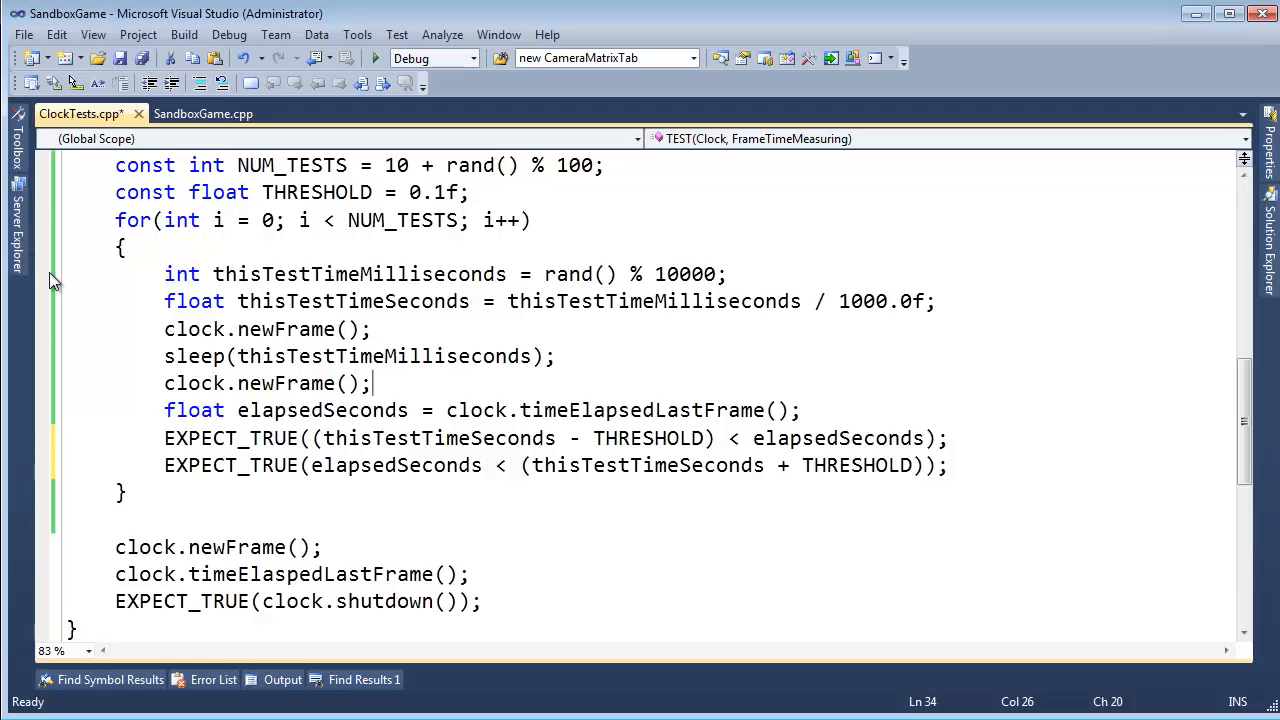
drag(157, 274, 330, 465)
click(345, 492)
click(432, 333)
scroll(432, 339, up, 2)
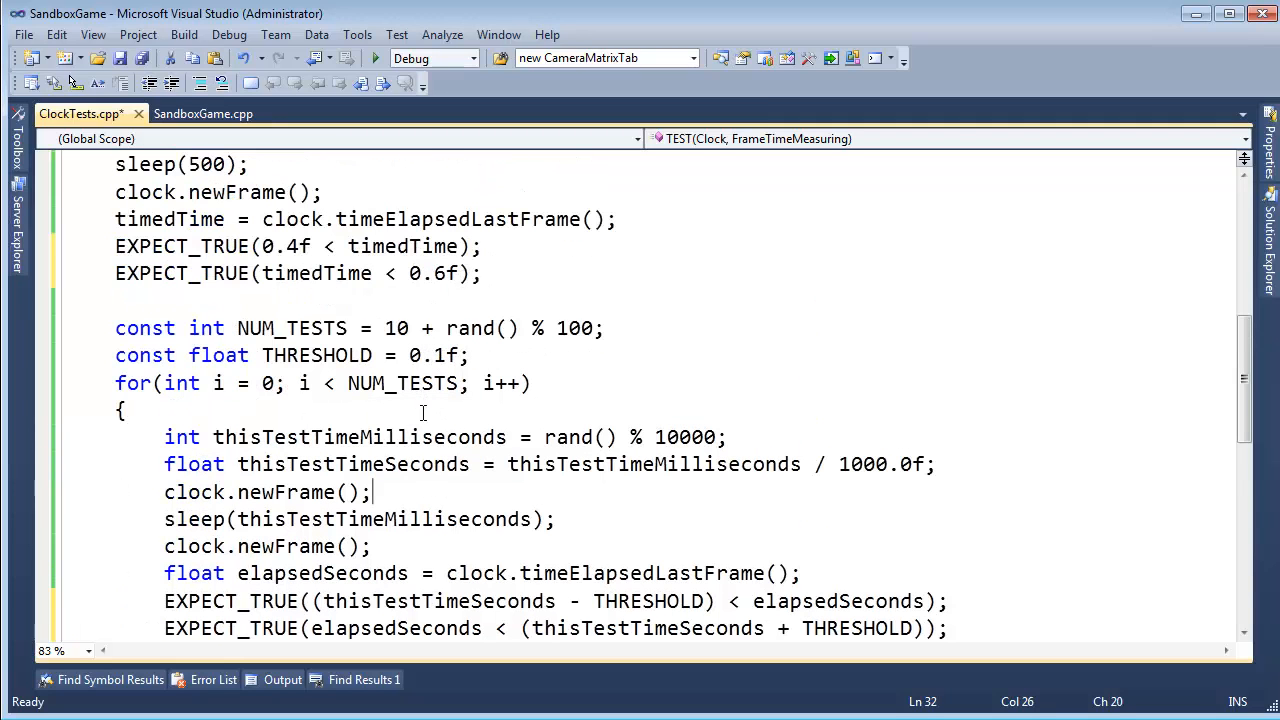
drag(410, 356, 470, 362)
key(Right)
drag(410, 356, 458, 356)
key(Right)
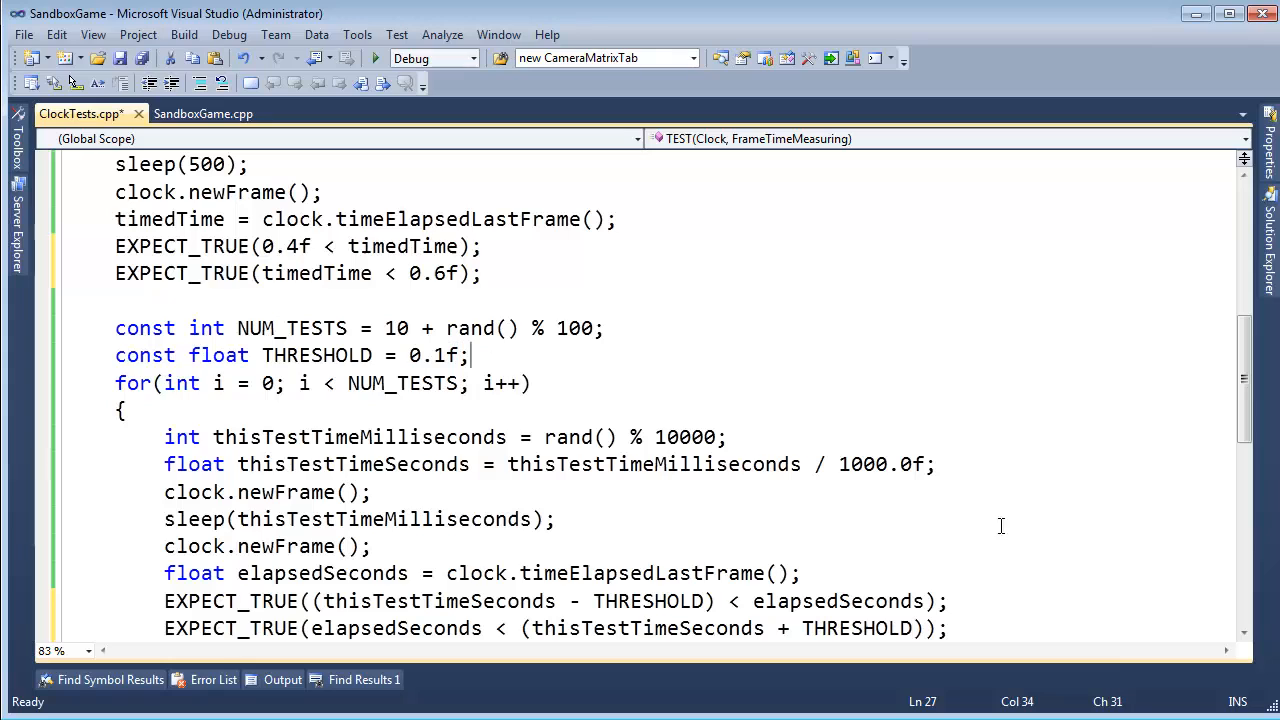